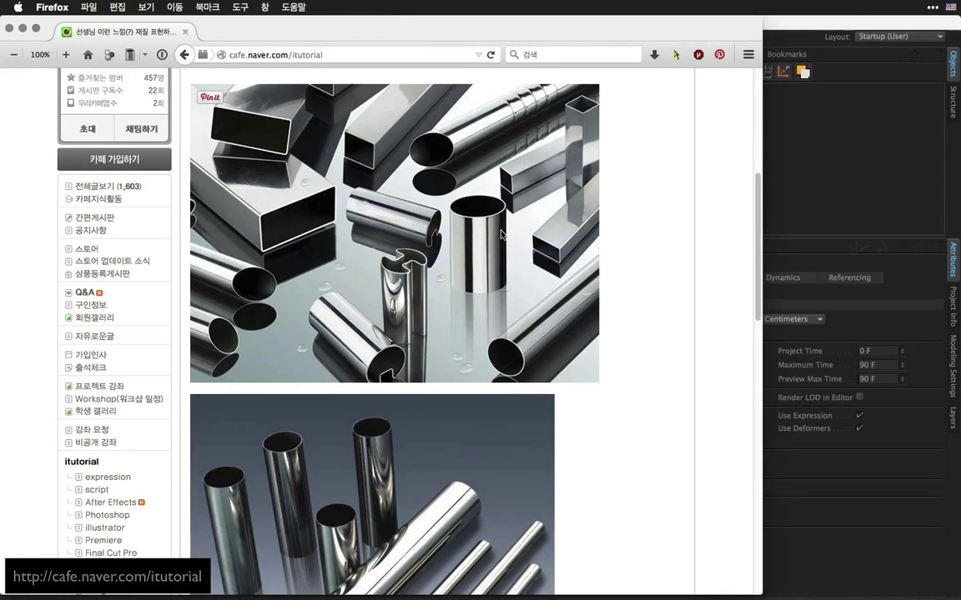
Examine the reference photos of polished metal tubes in the forum post for their reflections and lighting.
drag(757, 232, 738, 321)
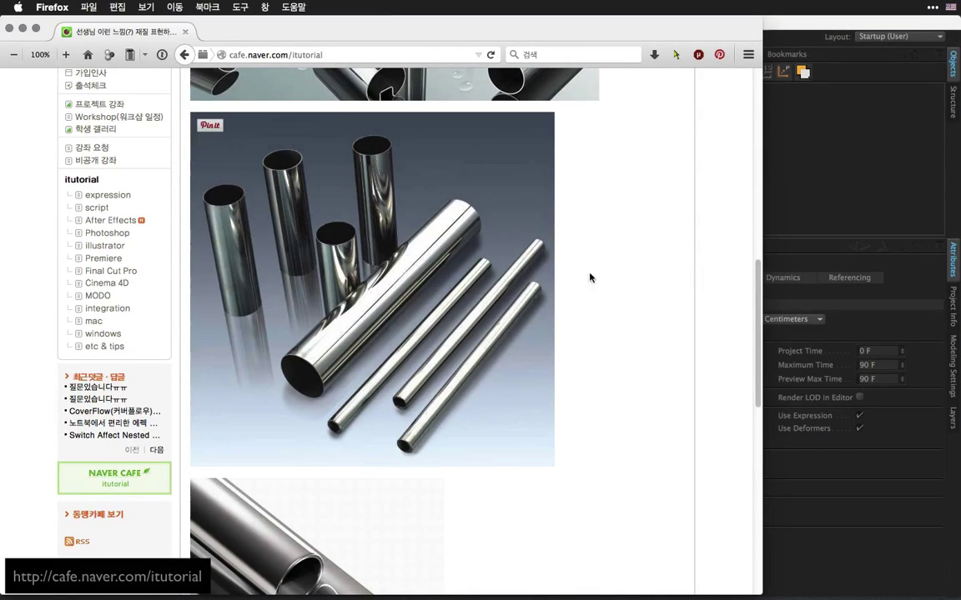
drag(757, 285, 551, 363)
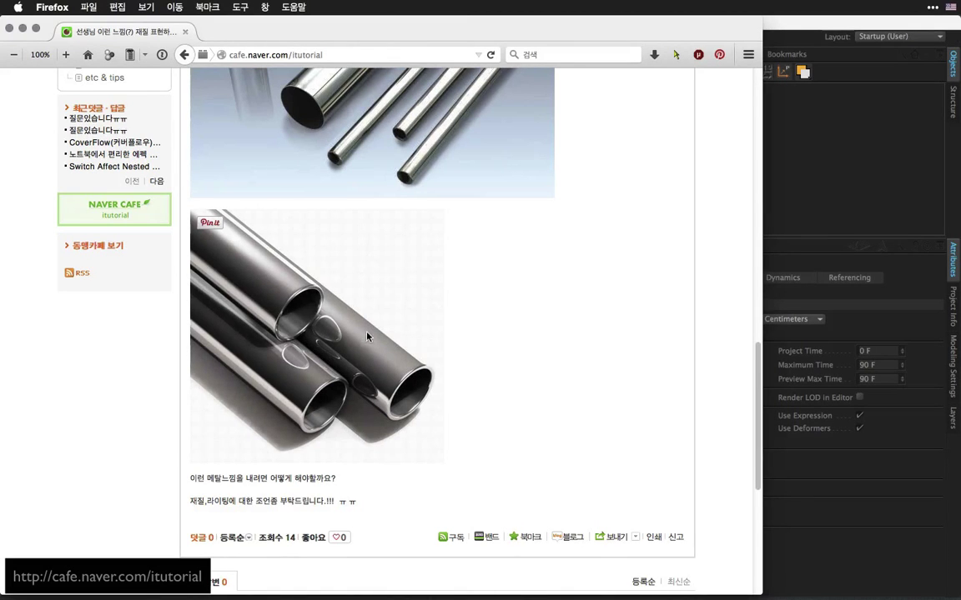
drag(756, 351, 736, 193)
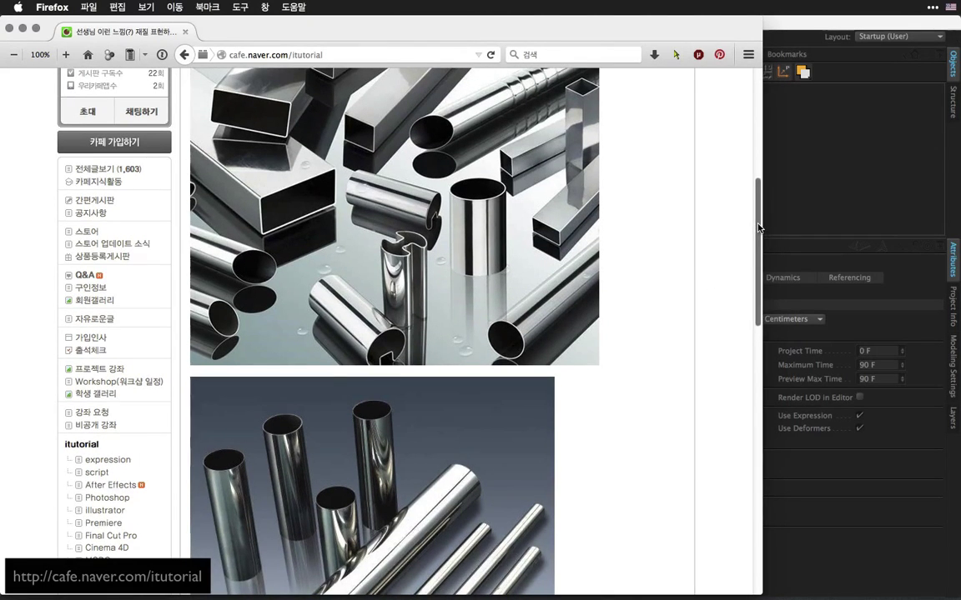
scroll(759, 227, up, 1)
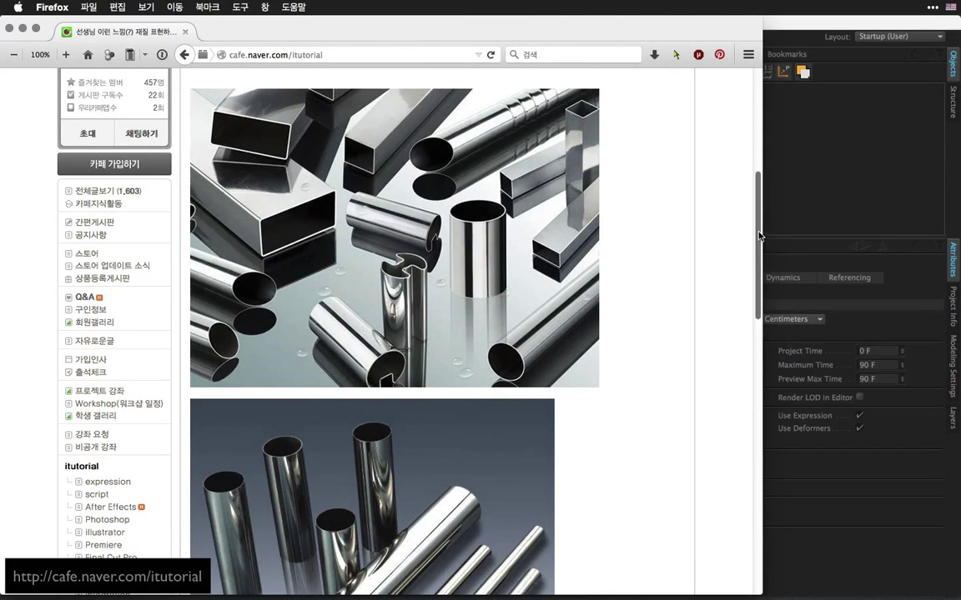
scroll(754, 242, down, 5)
scroll(751, 262, up, 4)
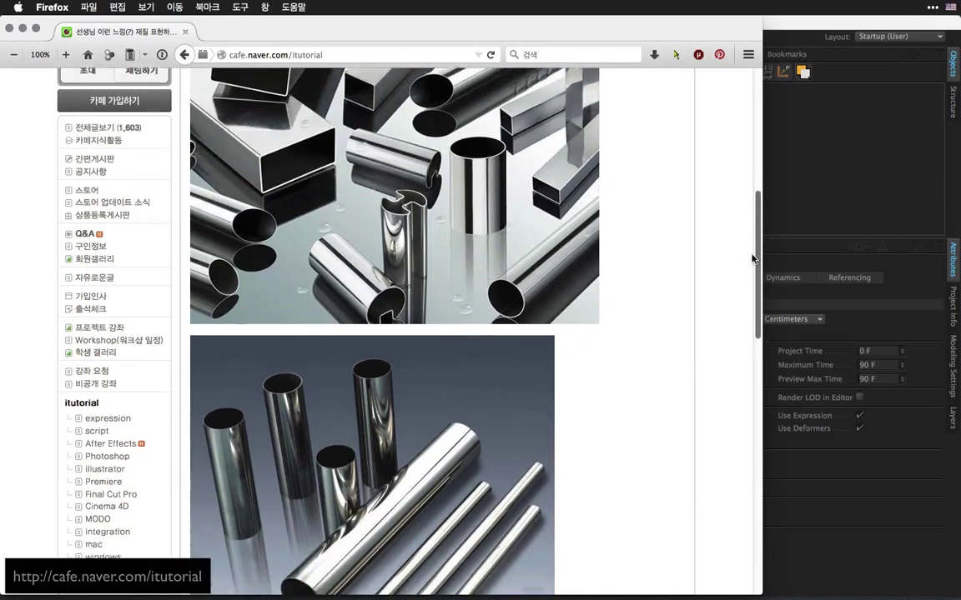
scroll(752, 242, down, 1)
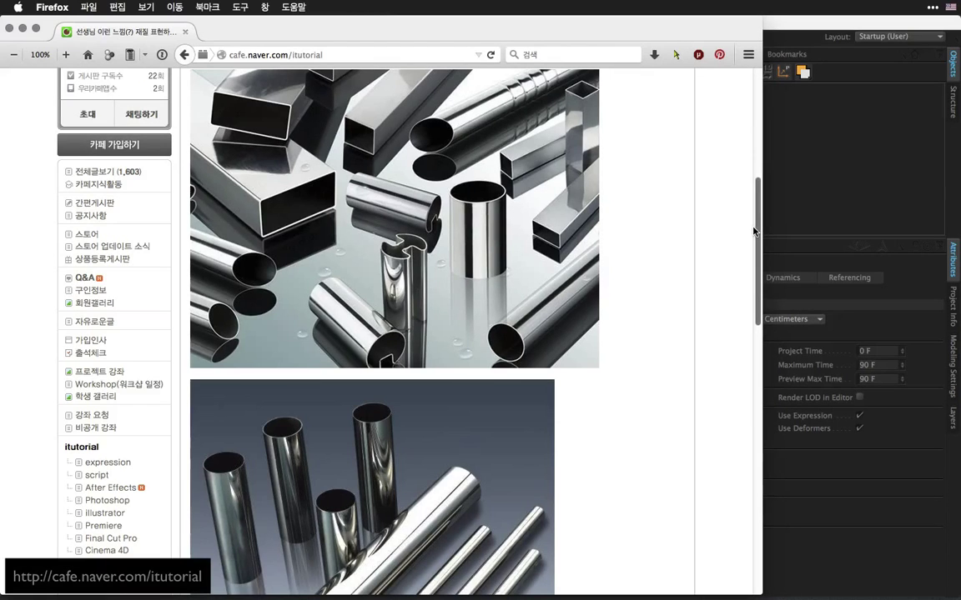
scroll(758, 227, up, 1)
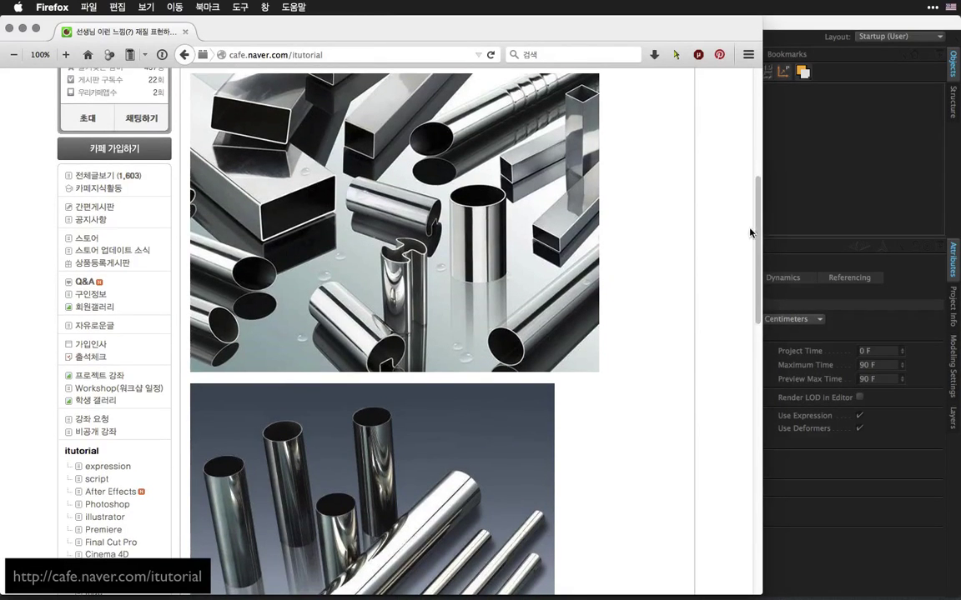
Switch to Cinema 4D and create an upright tube with about 61 cm outer radius and about 303 cm height.
click(785, 177)
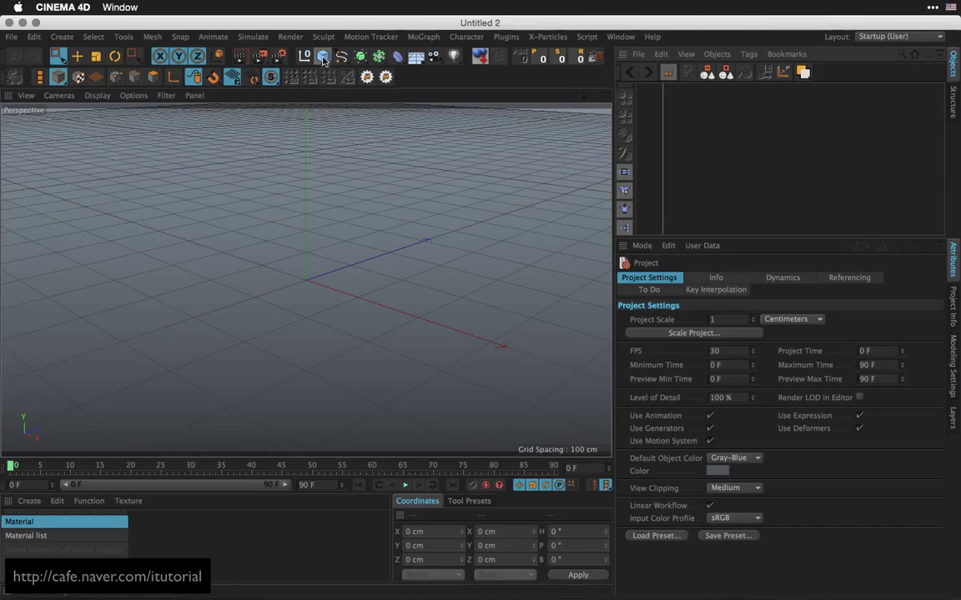
drag(322, 61, 535, 110)
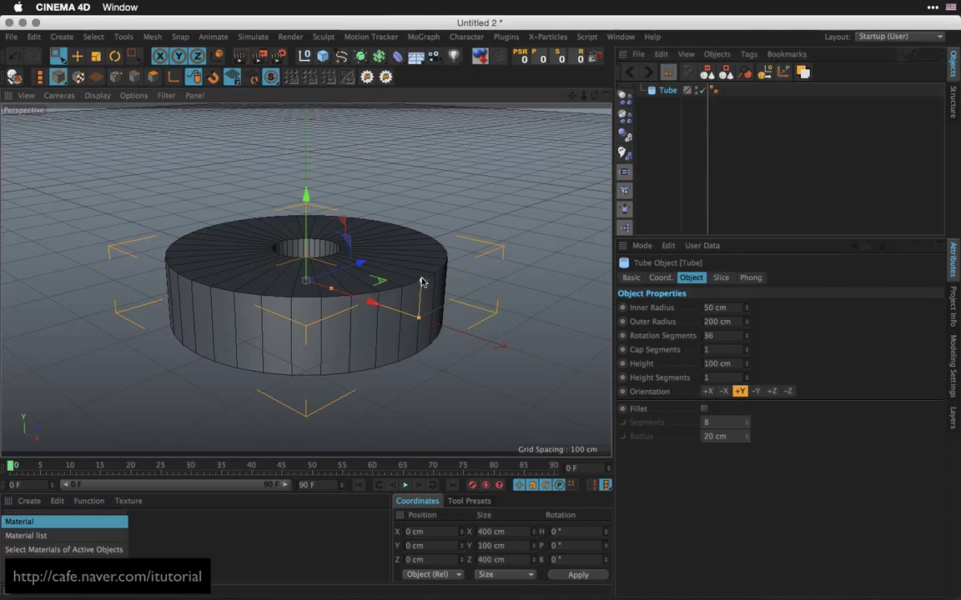
drag(421, 282, 408, 278)
drag(414, 318, 334, 297)
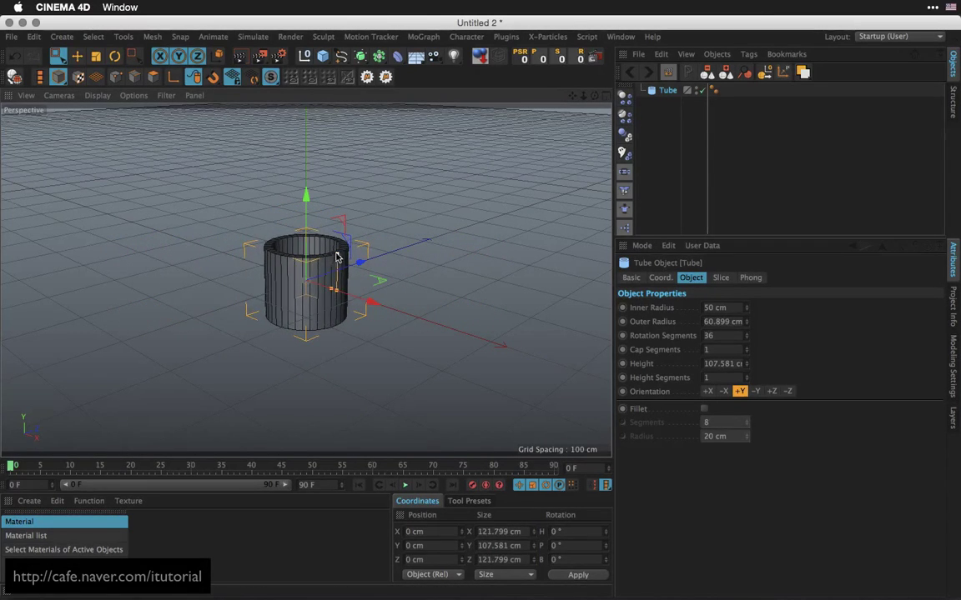
drag(337, 257, 338, 181)
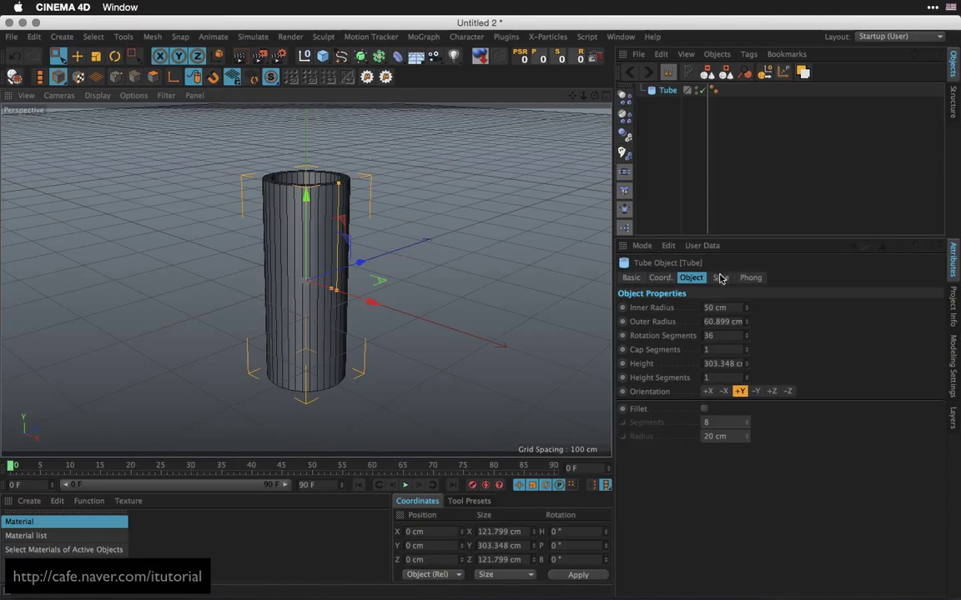
Enable the tube's fillet with 5 segments and a 3 cm radius.
click(704, 410)
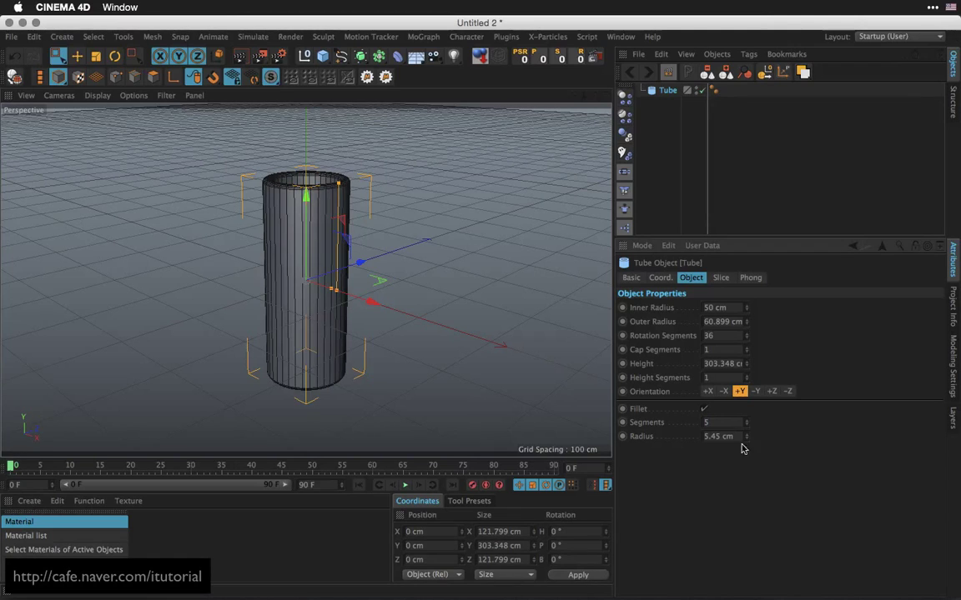
drag(735, 437, 696, 443)
text(5)
key(Return)
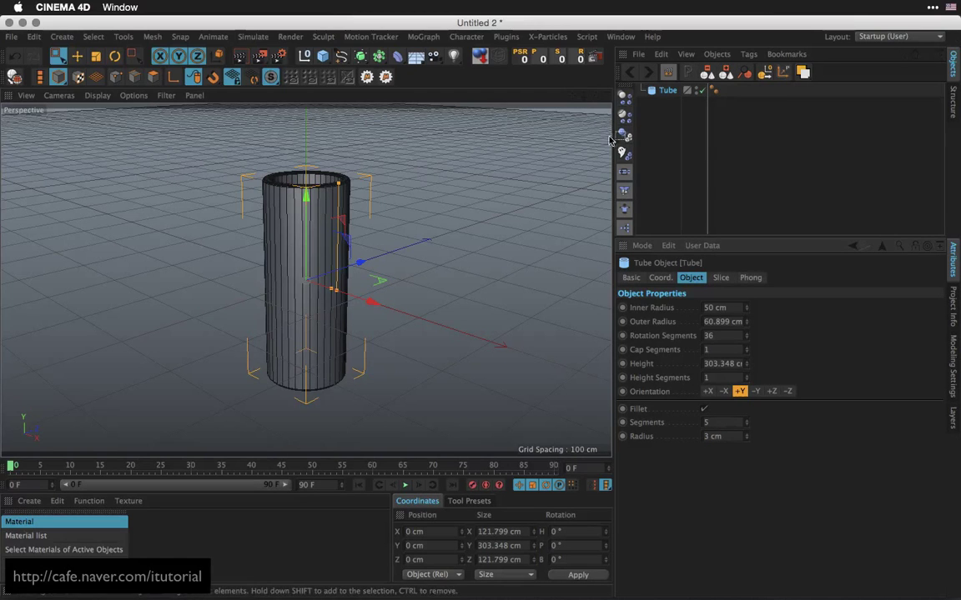
Duplicate the tube, orient the copy along +X, lengthen it to about 414 cm and place it at about Z 100 cm.
drag(594, 96, 589, 123)
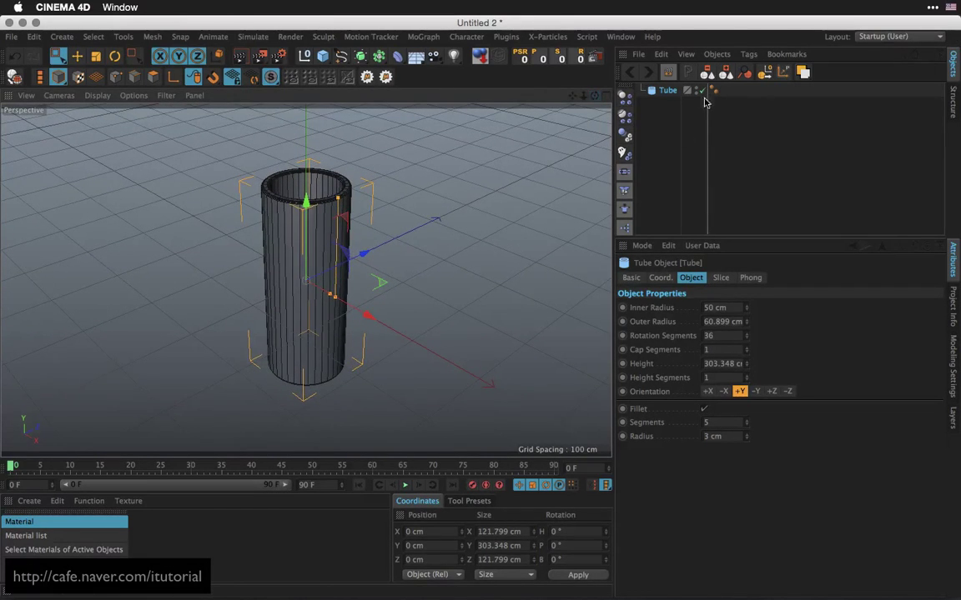
click(669, 106)
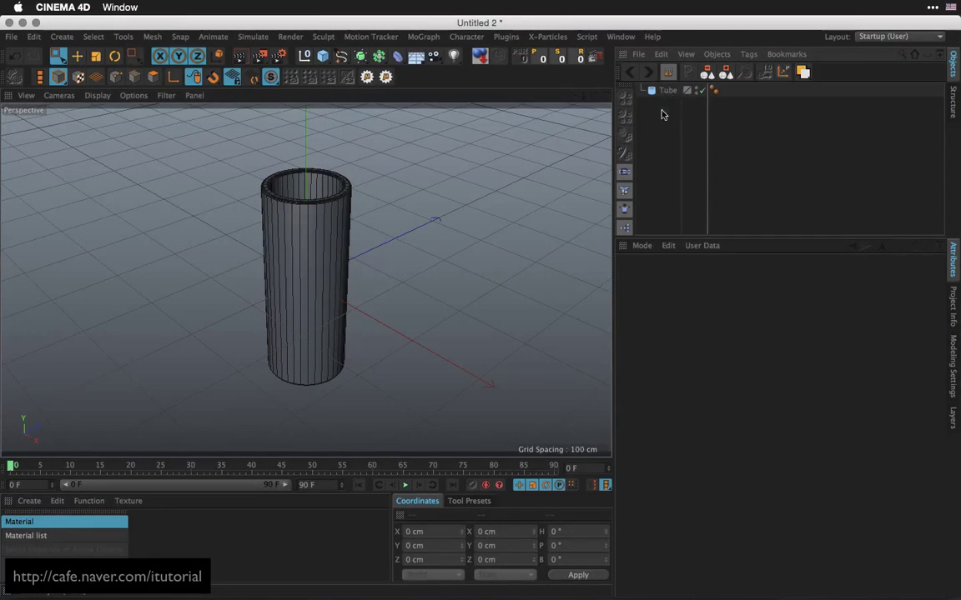
ctrl+drag(663, 114, 672, 112)
click(707, 391)
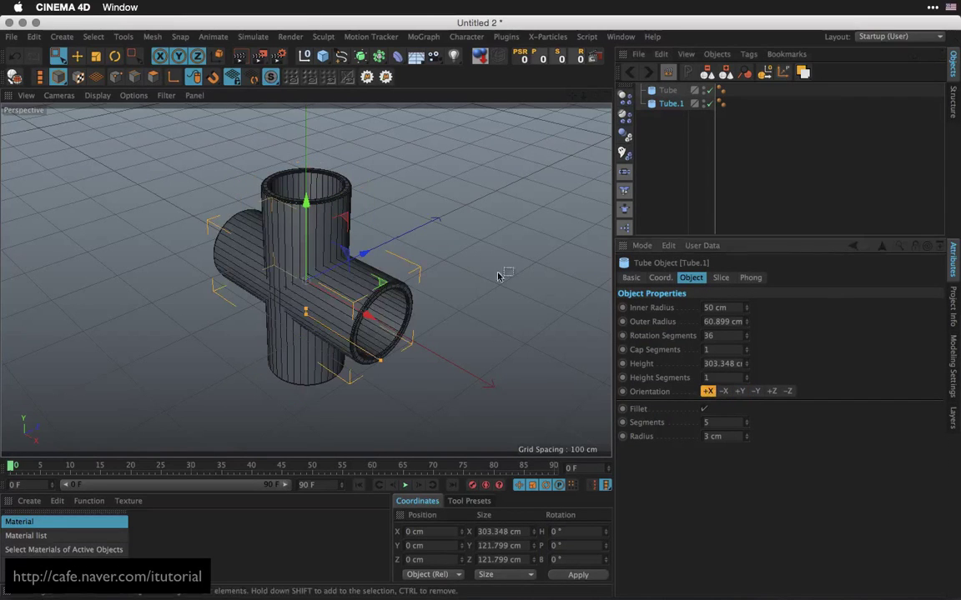
drag(367, 254, 465, 338)
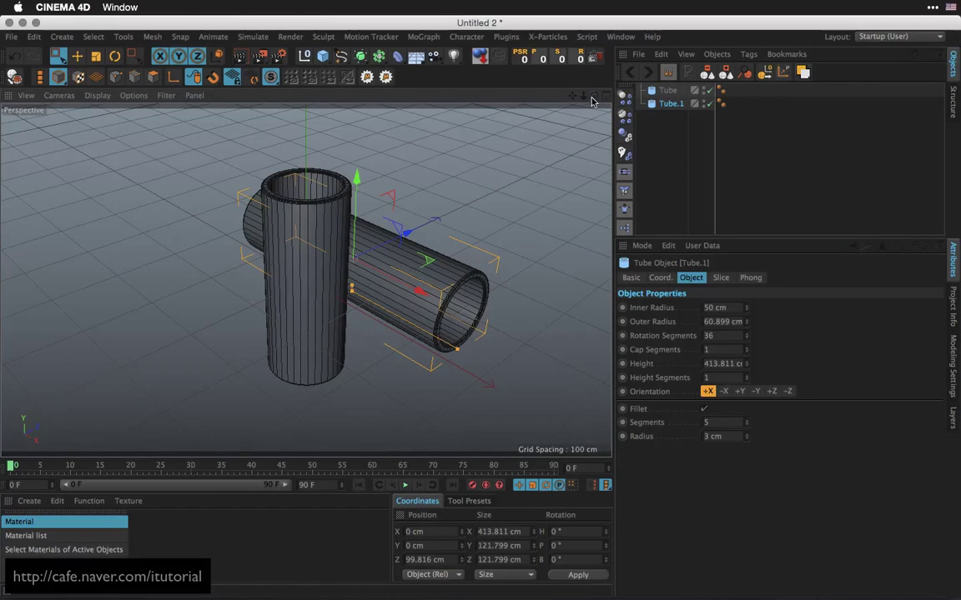
Drop both tubes onto the ground plane and add a Floor object beneath them.
drag(594, 97, 644, 110)
shift+click(668, 91)
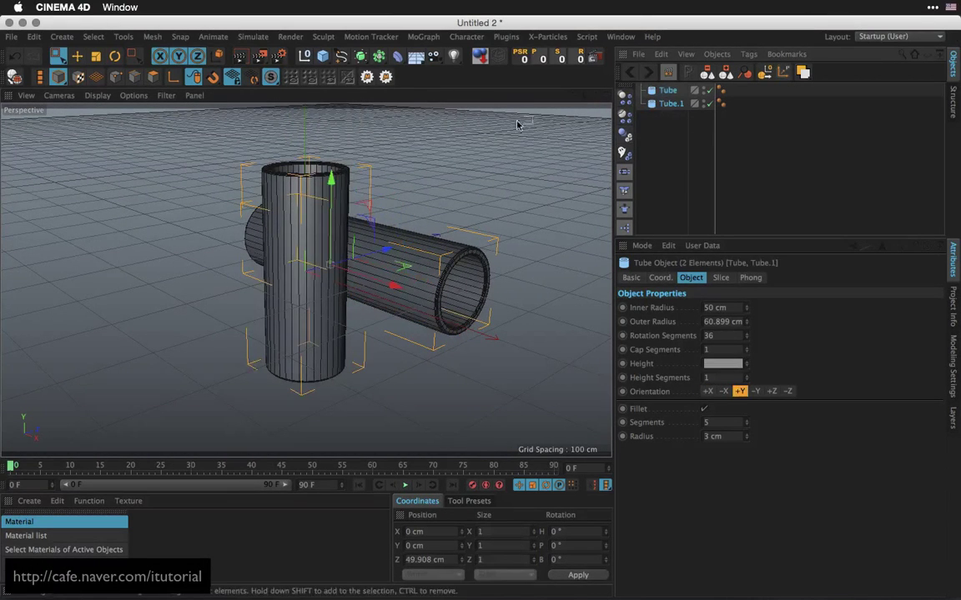
click(480, 56)
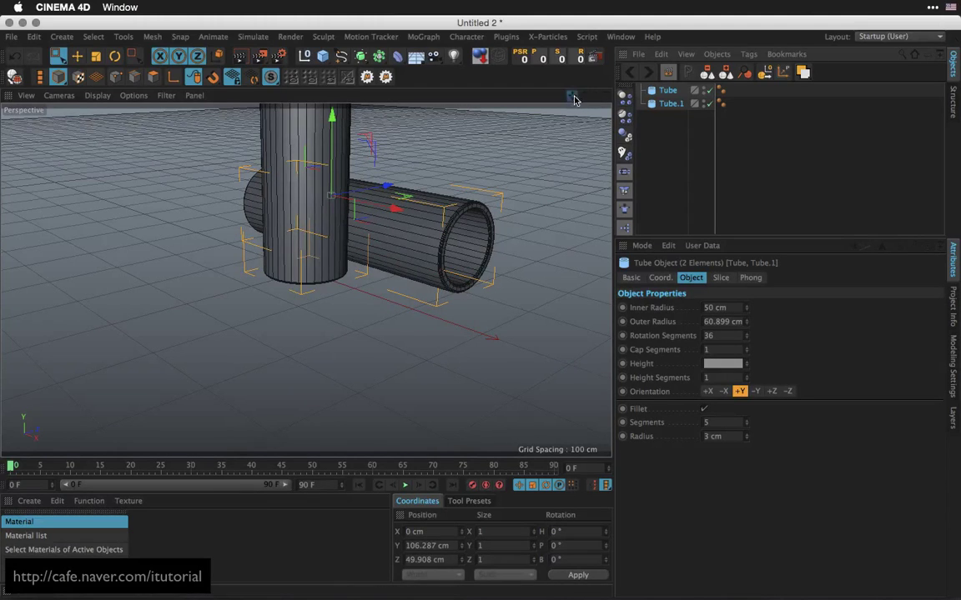
drag(572, 96, 545, 177)
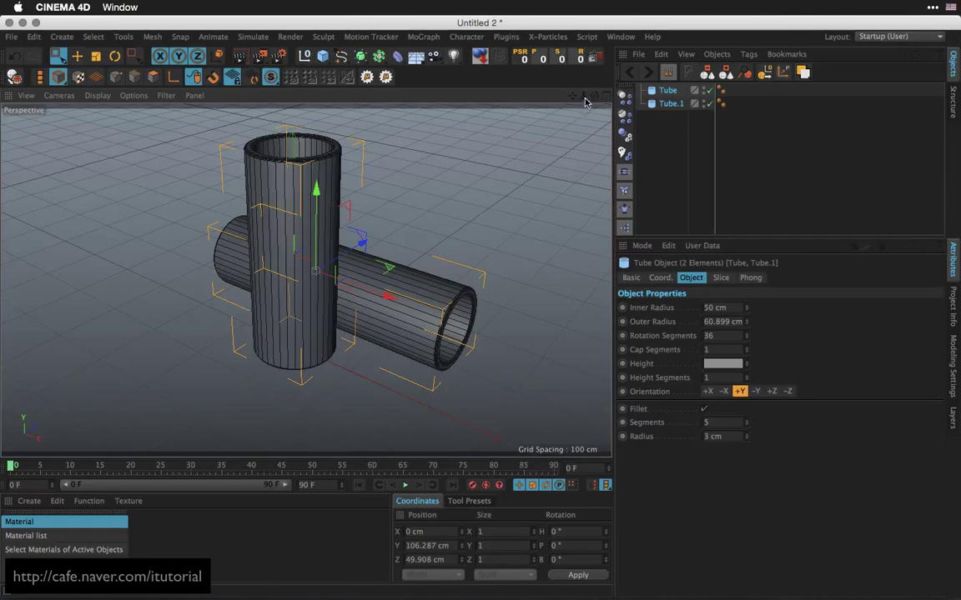
mouse_move(583, 97)
mouse_down()
mouse_move(549, 150)
mouse_move(583, 101)
mouse_move(574, 122)
mouse_move(595, 106)
mouse_up()
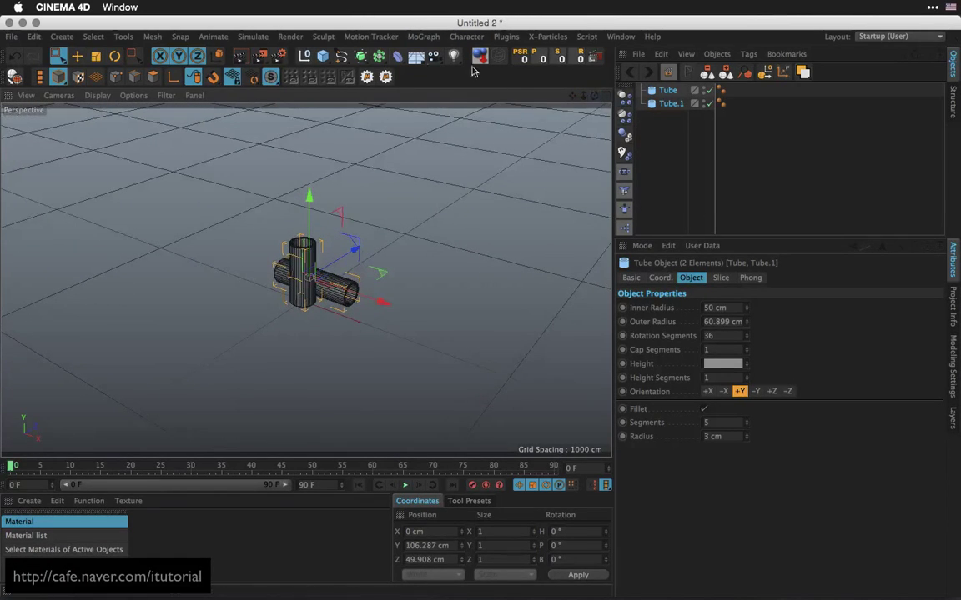
click(415, 56)
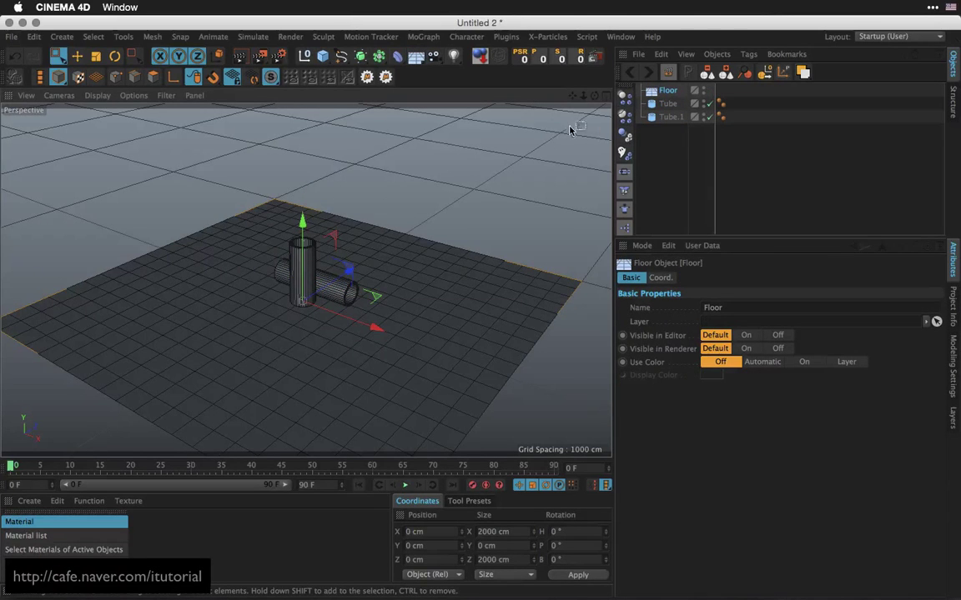
Add an area light, raise it to about 549 cm above the tubes and pitch it -90° to face down.
drag(594, 96, 570, 161)
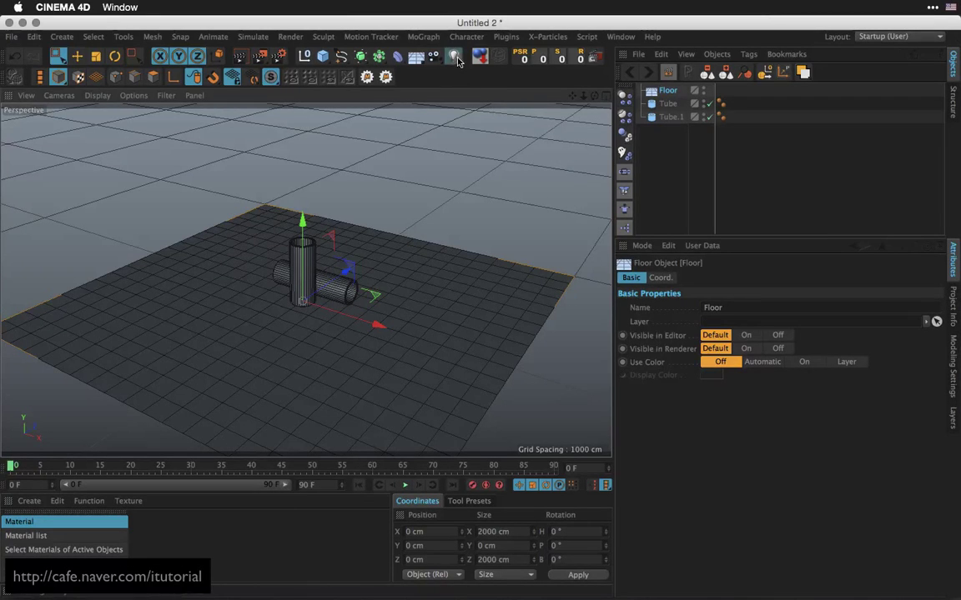
drag(454, 56, 570, 99)
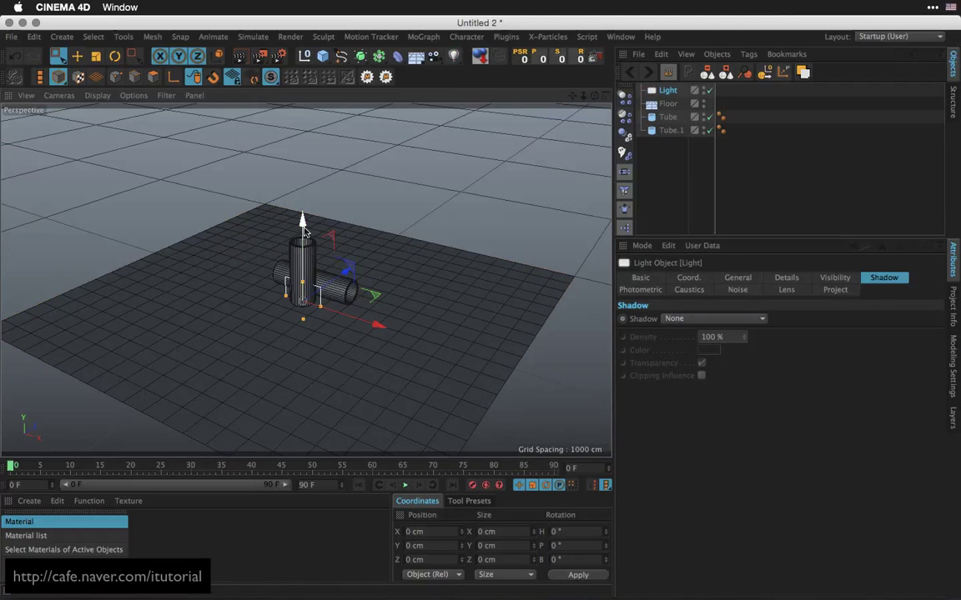
drag(303, 219, 321, 105)
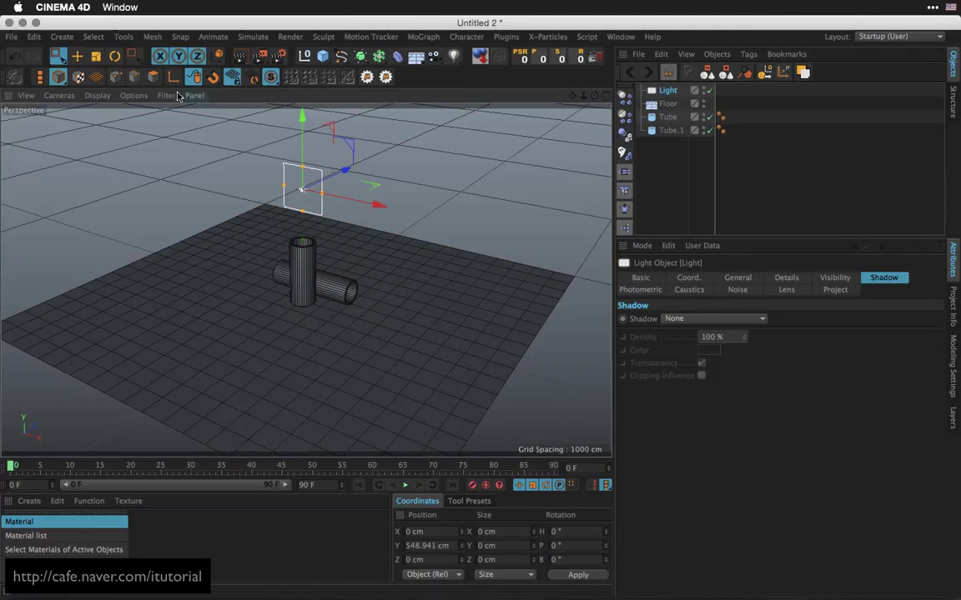
click(115, 56)
drag(277, 171, 326, 123)
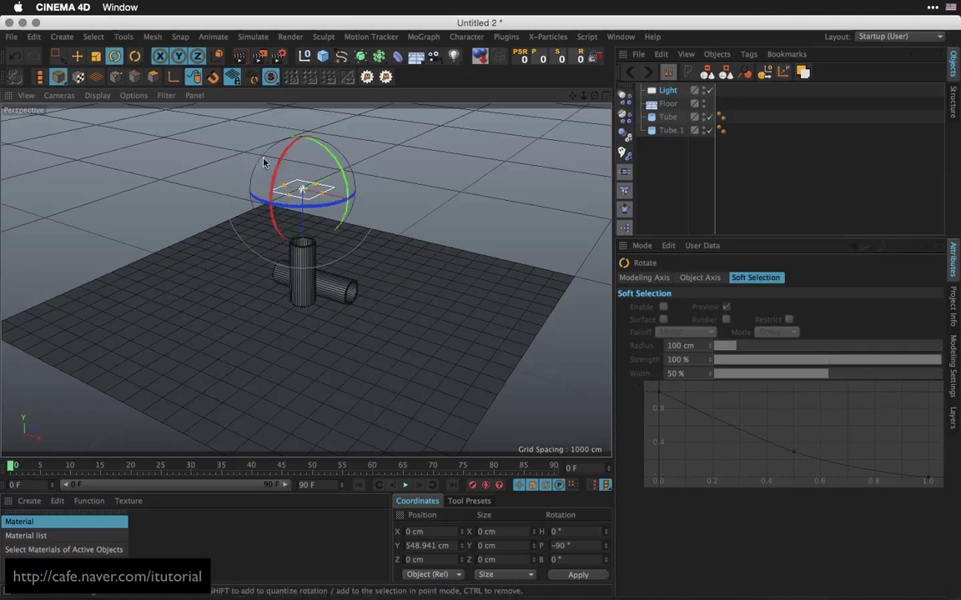
Enlarge the area light to about 821 cm square and raise it to about Y 891 cm.
key(e)
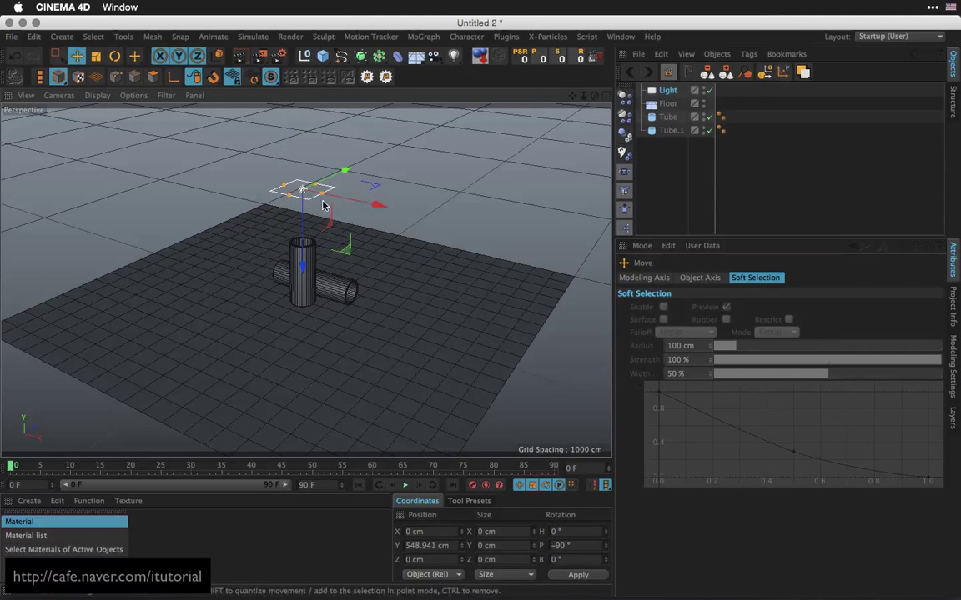
drag(325, 194, 388, 208)
drag(302, 268, 305, 222)
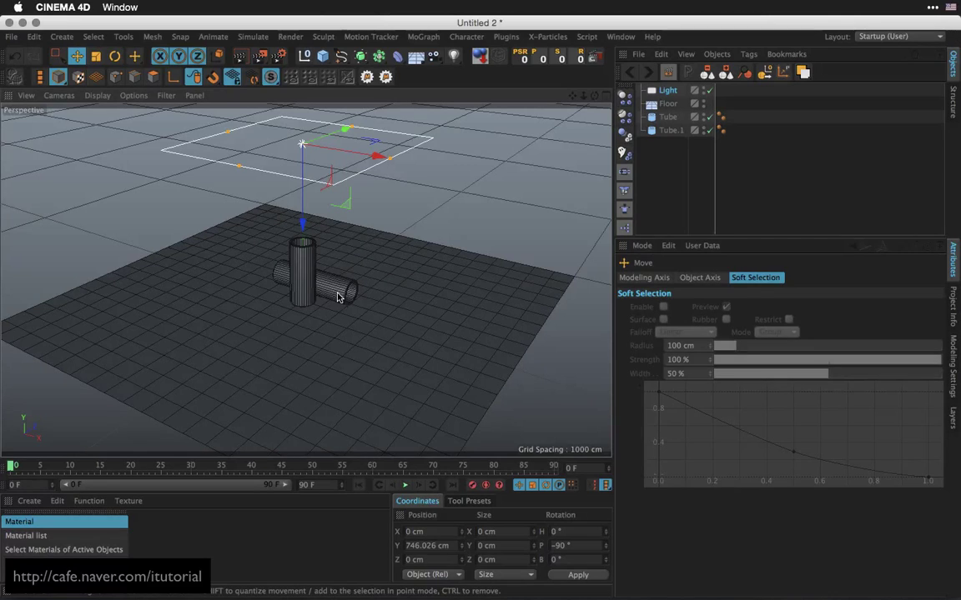
drag(304, 225, 310, 198)
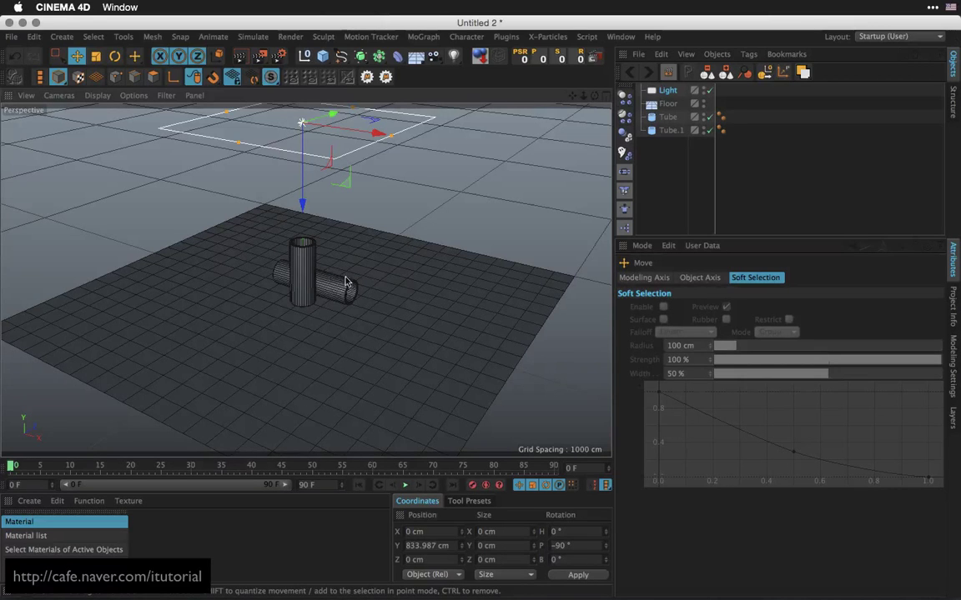
mouse_move(302, 203)
mouse_down()
mouse_move(306, 283)
mouse_move(303, 191)
mouse_up()
Frame the tubes closer and test-render the view to check the area light's illumination.
alt+drag(353, 248, 386, 252)
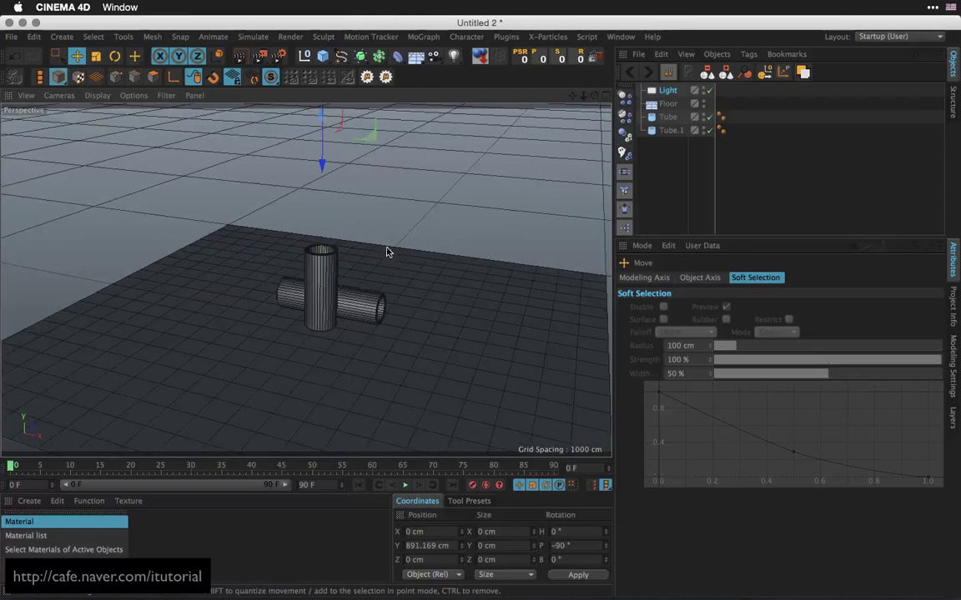
click(239, 60)
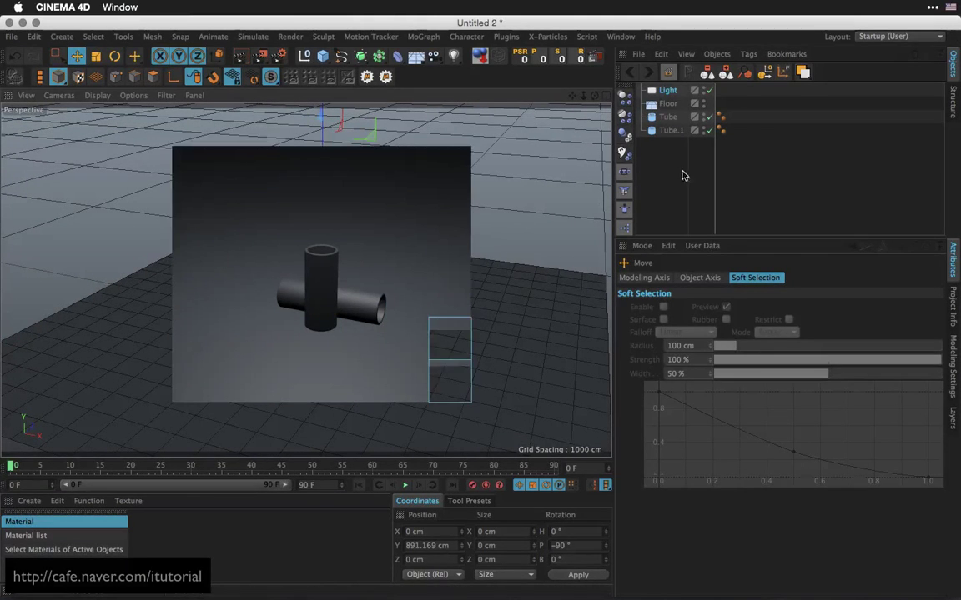
key(alt+r)
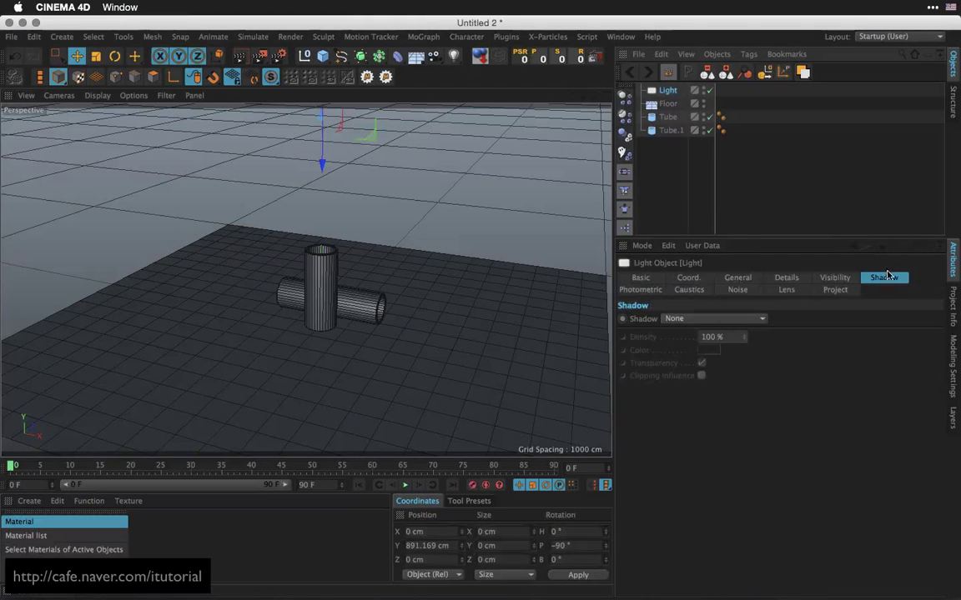
Restrict the area light to Z Direction Only in its detail settings.
click(741, 278)
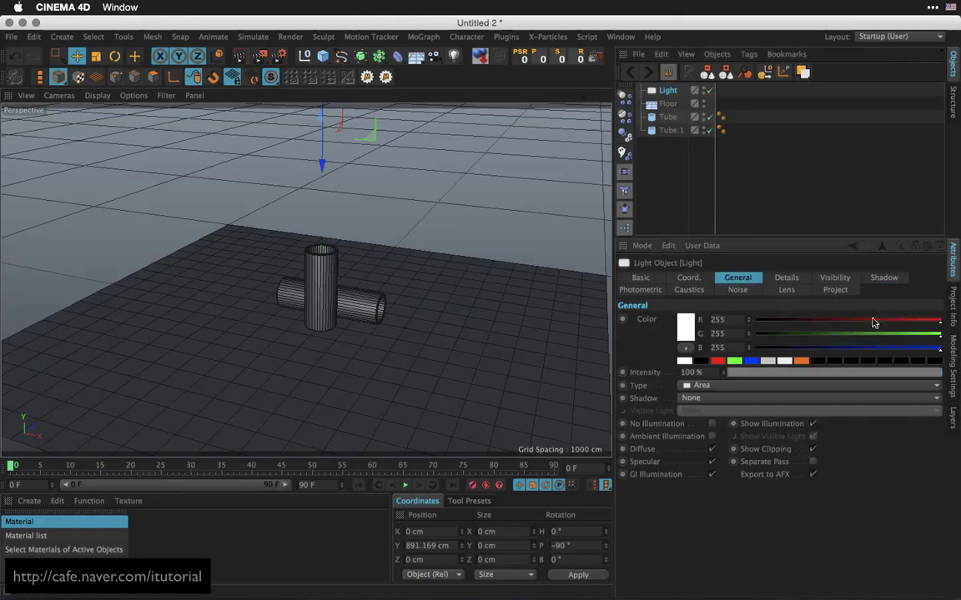
click(786, 278)
scroll(843, 392, down, 2)
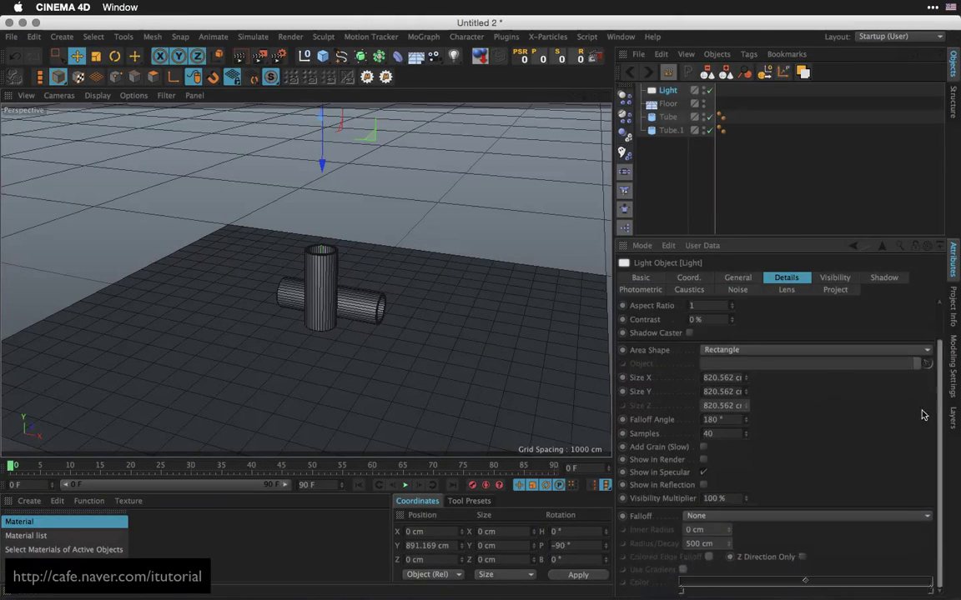
click(801, 557)
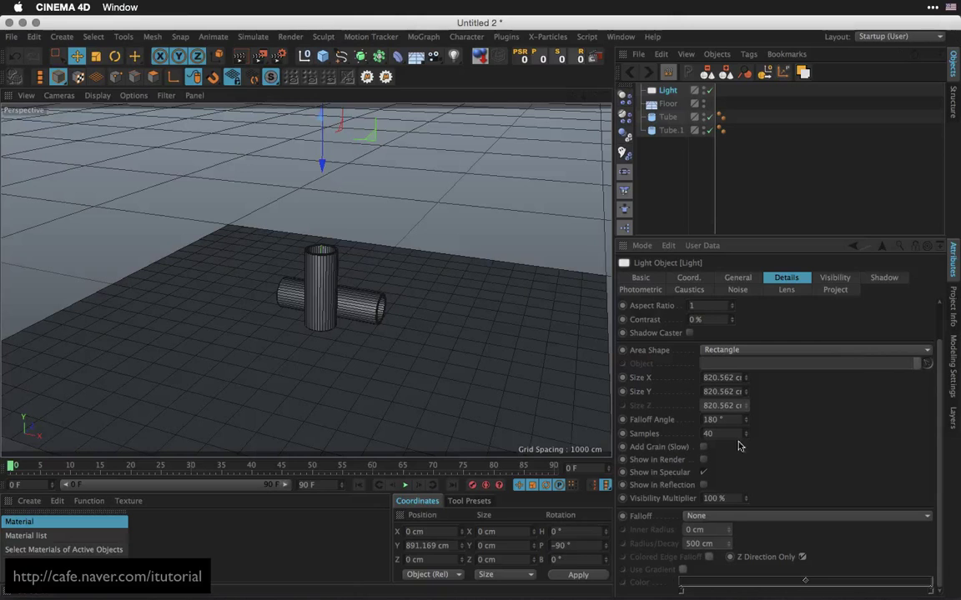
Enable Show in Reflection for the area light and compare the scene with the reference tube photos in Firefox.
click(703, 485)
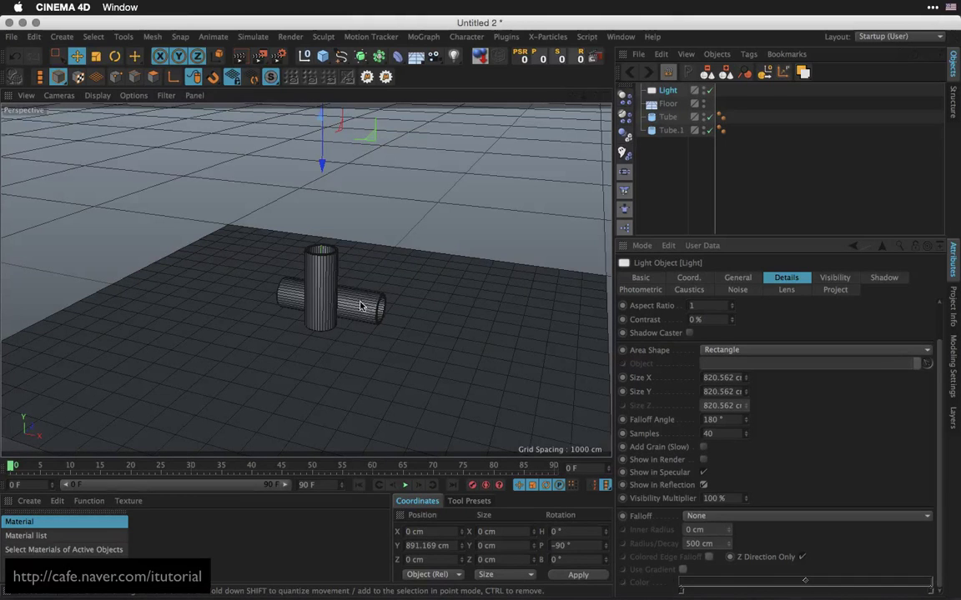
key(super+Tab)
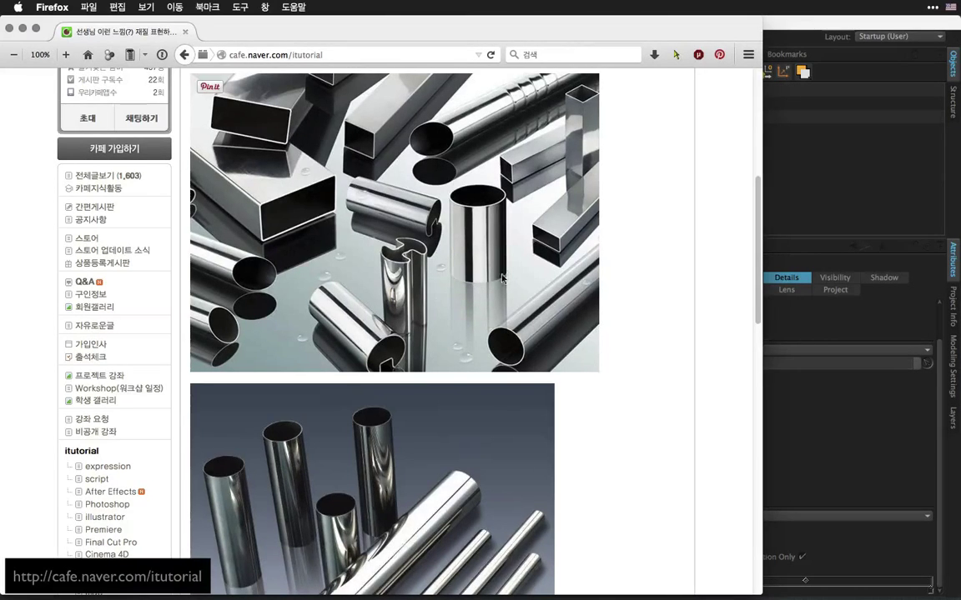
scroll(747, 231, down, 5)
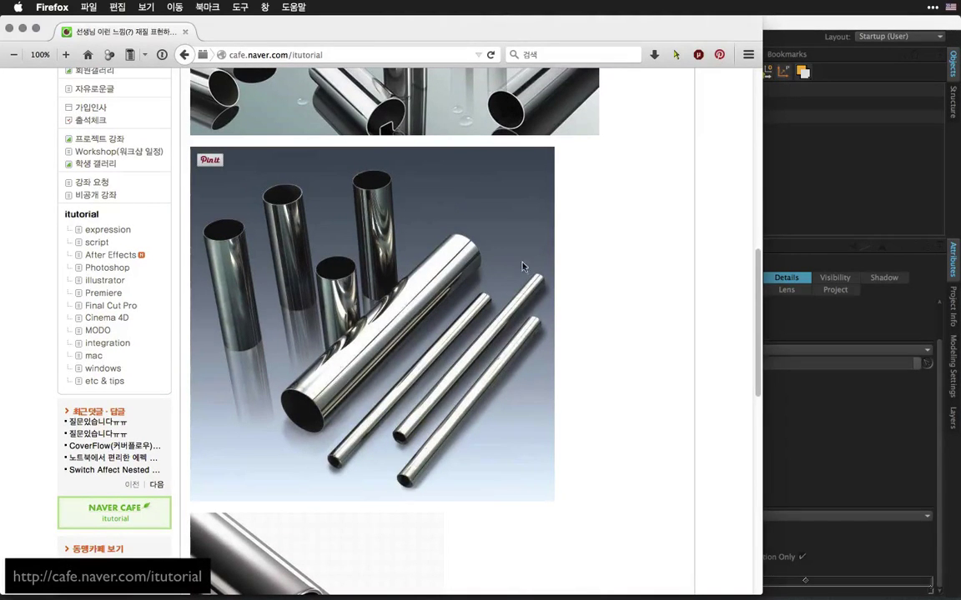
click(783, 184)
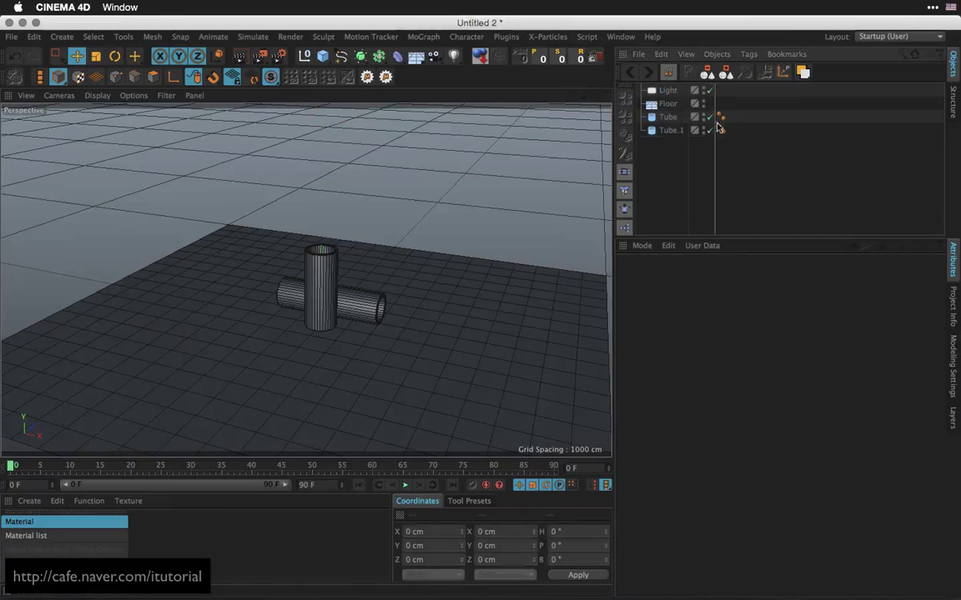
click(668, 91)
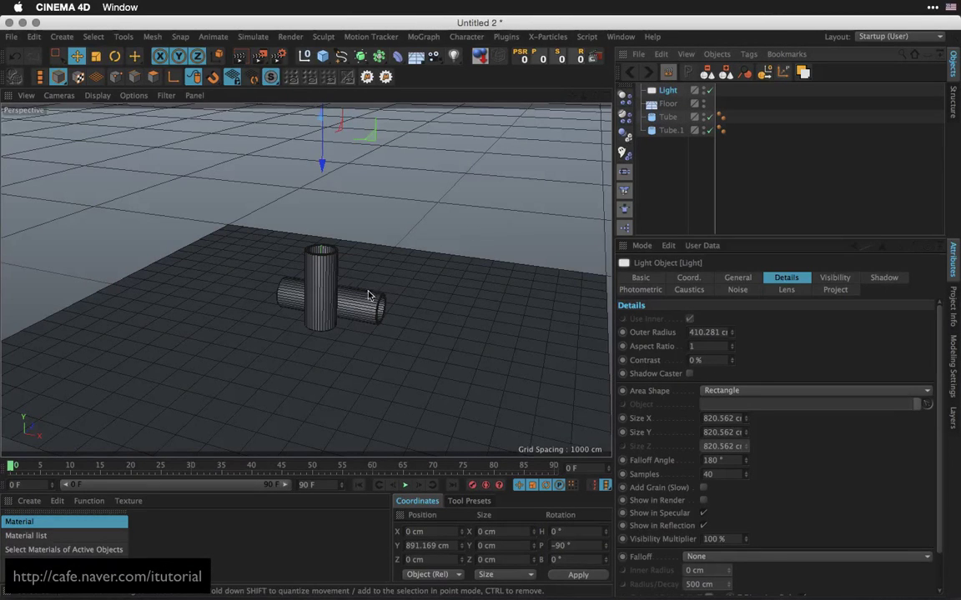
click(703, 526)
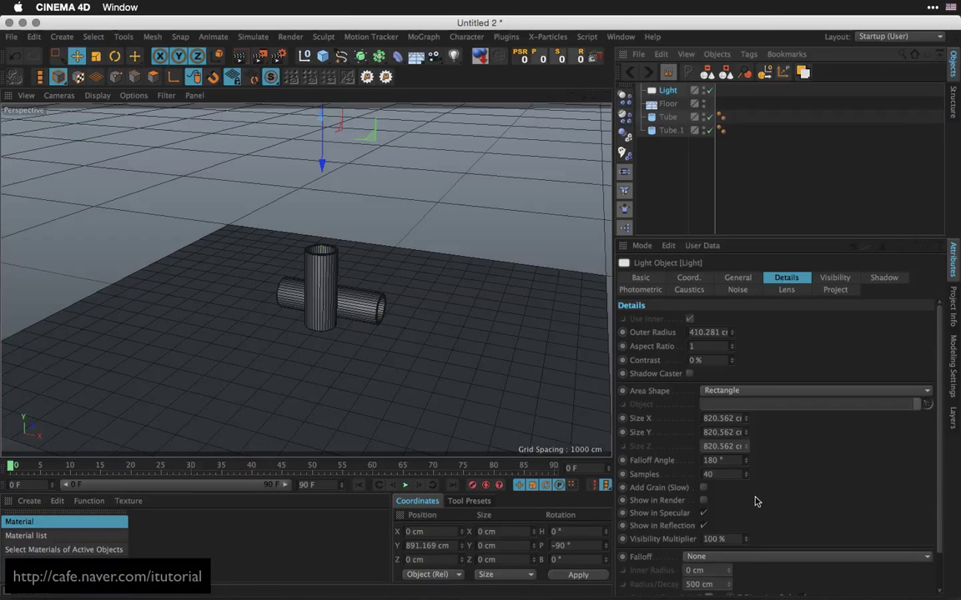
Give the area light an Area shadow with 60% density and Transparency enabled.
click(739, 278)
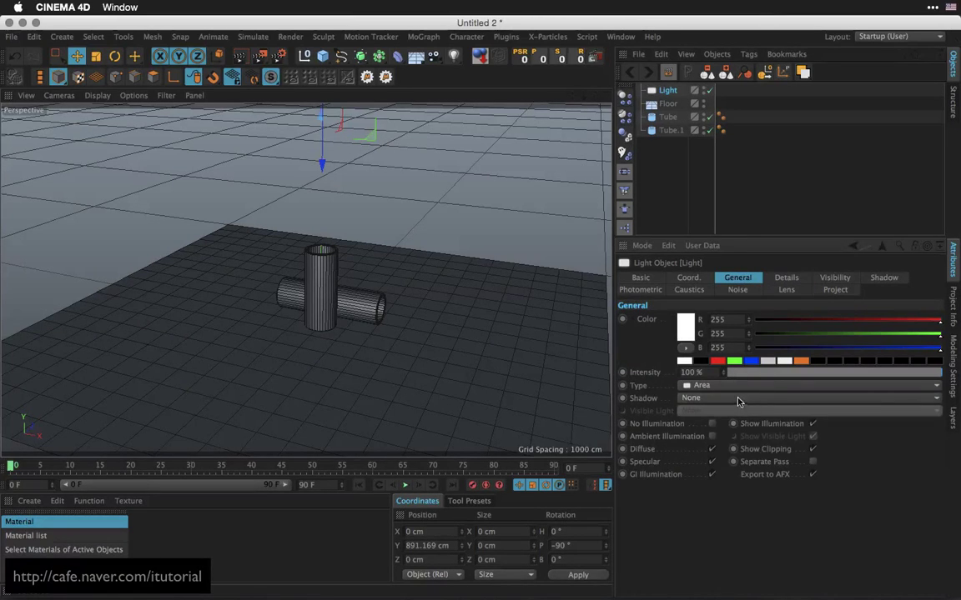
click(737, 399)
click(705, 452)
click(884, 278)
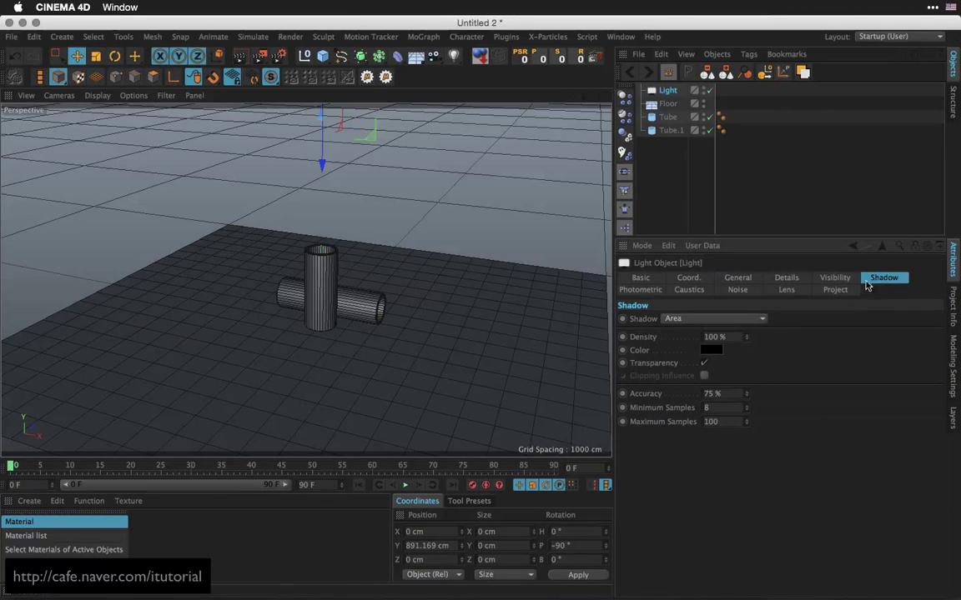
click(722, 337)
text(60)
click(704, 364)
Test-render the view to check the area shadow around the tubes, and clear the object selection.
click(241, 58)
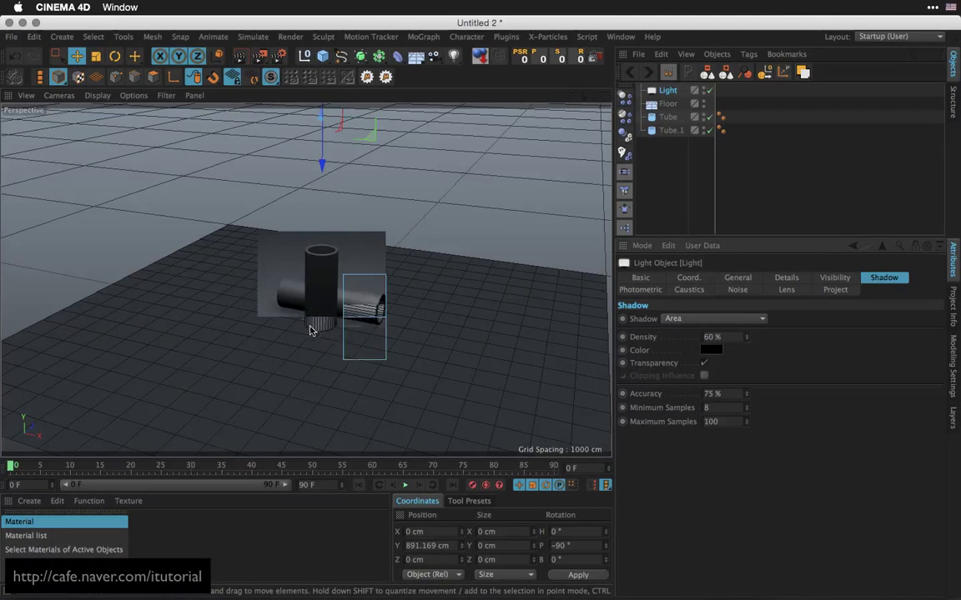
click(321, 296)
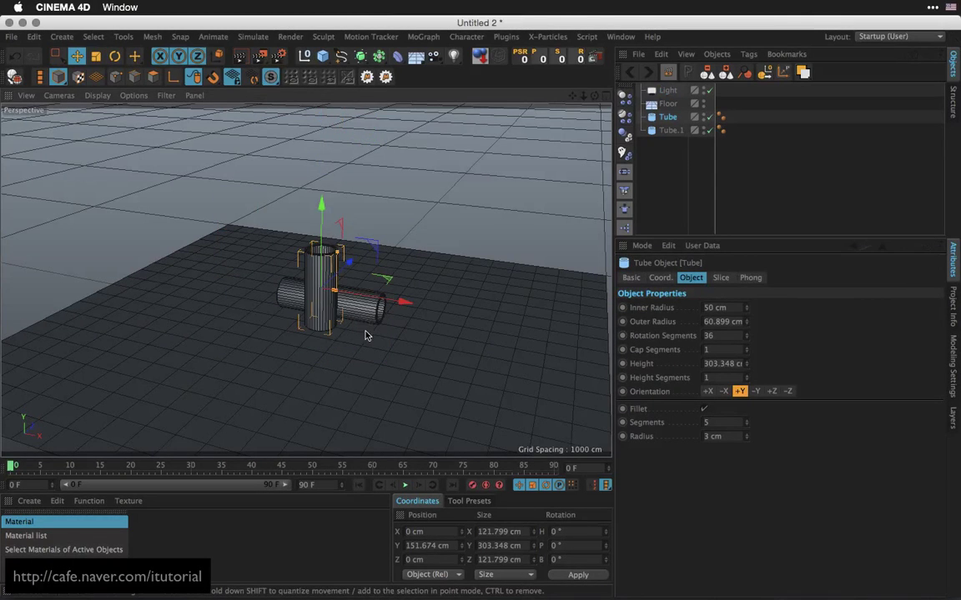
click(662, 159)
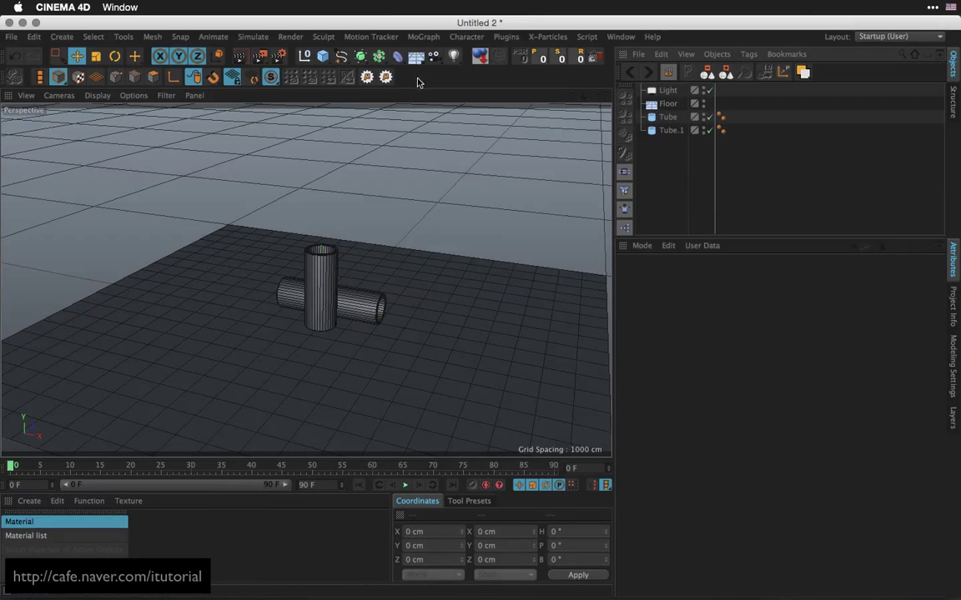
Add a Sky object to the scene, and create a new material and open it for editing.
drag(418, 60, 461, 99)
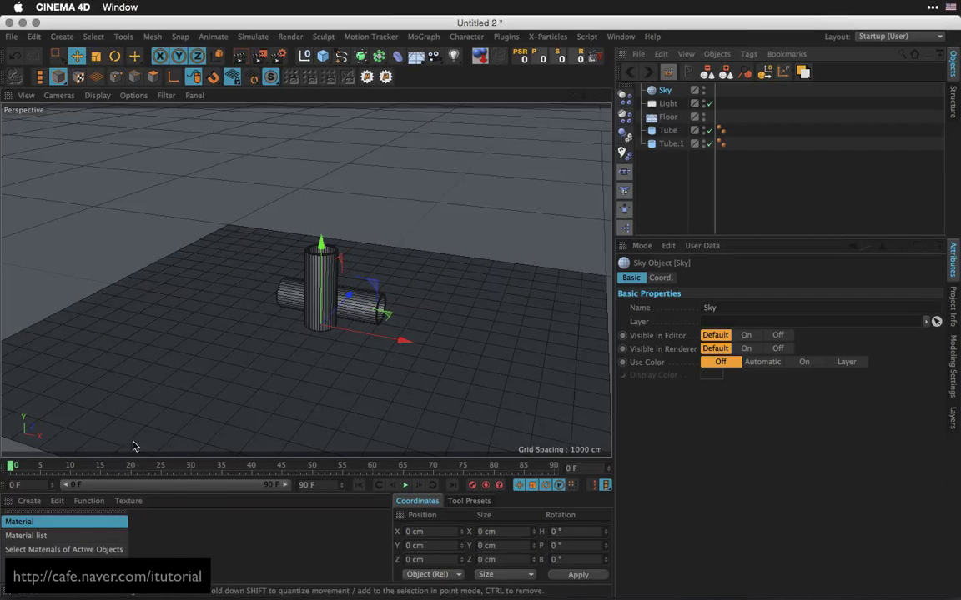
double_click(148, 534)
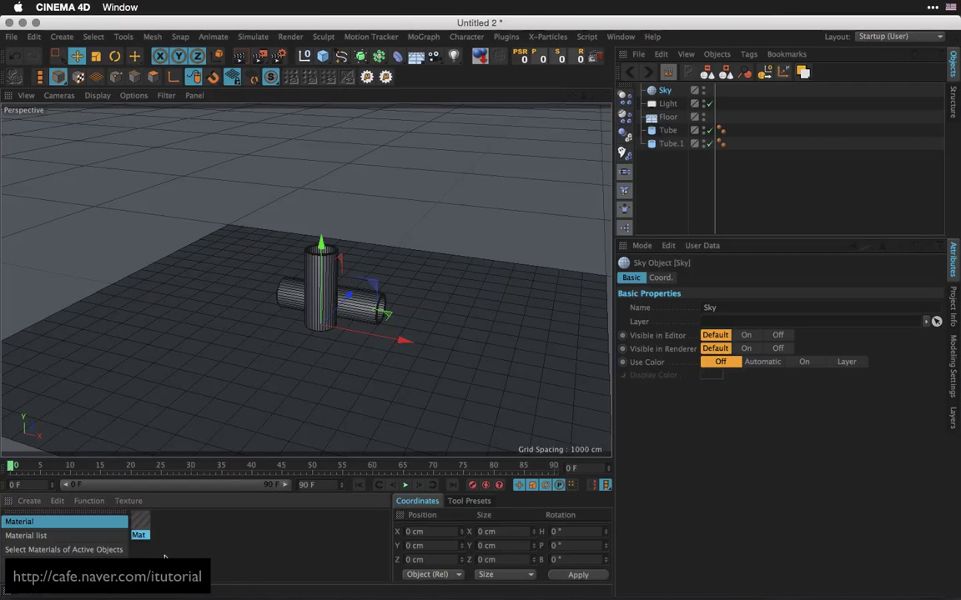
double_click(141, 521)
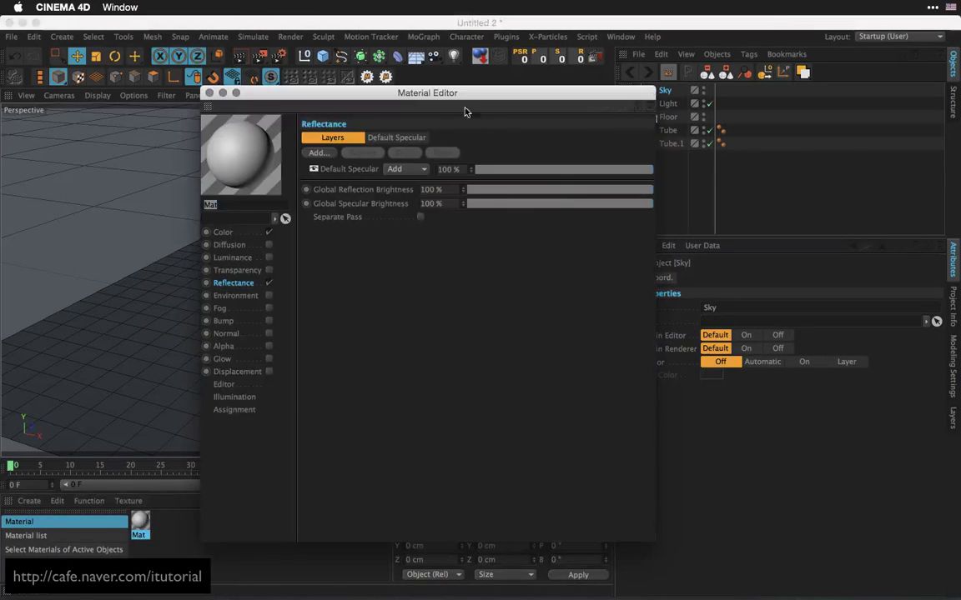
drag(465, 110, 693, 136)
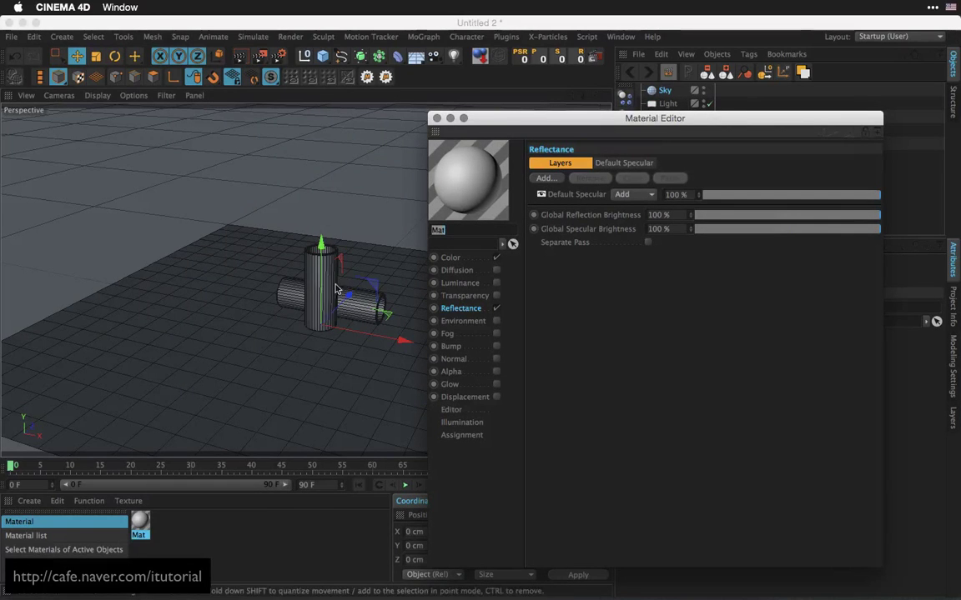
drag(542, 117, 551, 100)
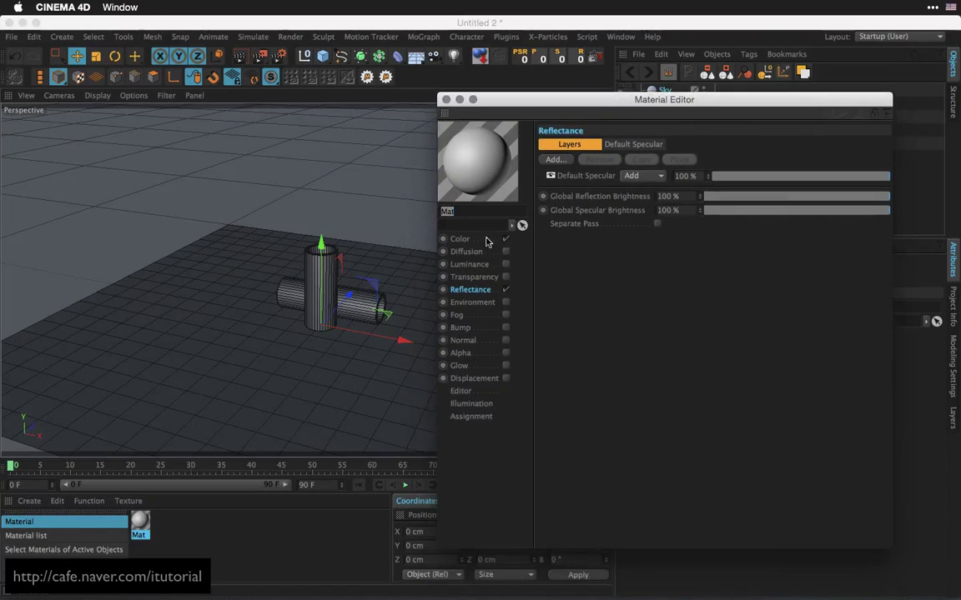
Replace the material's Default Specular layer with a Beckmann reflectance layer and set its Specular Strength to 0%.
click(459, 238)
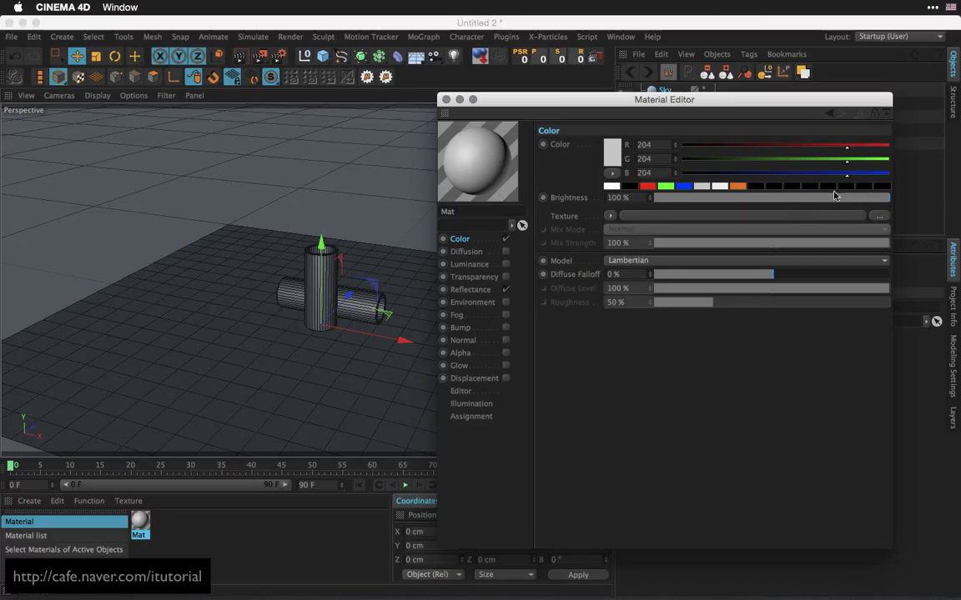
drag(628, 101, 568, 120)
click(480, 284)
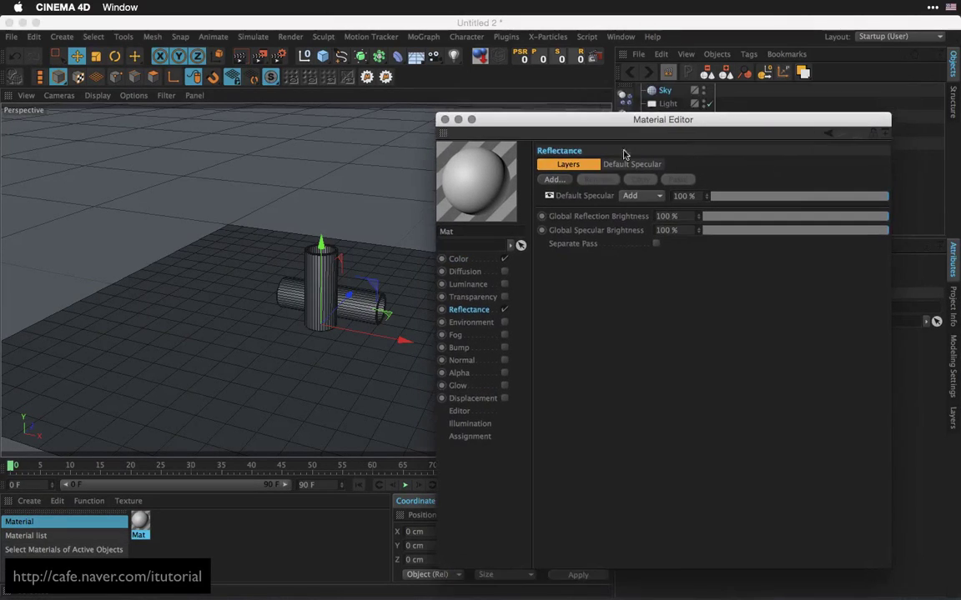
click(589, 197)
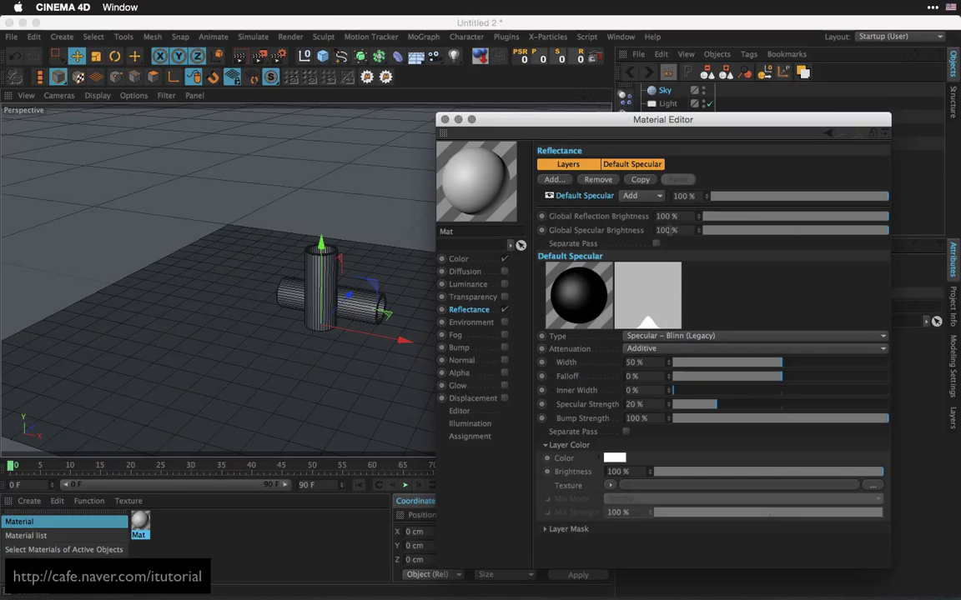
click(600, 180)
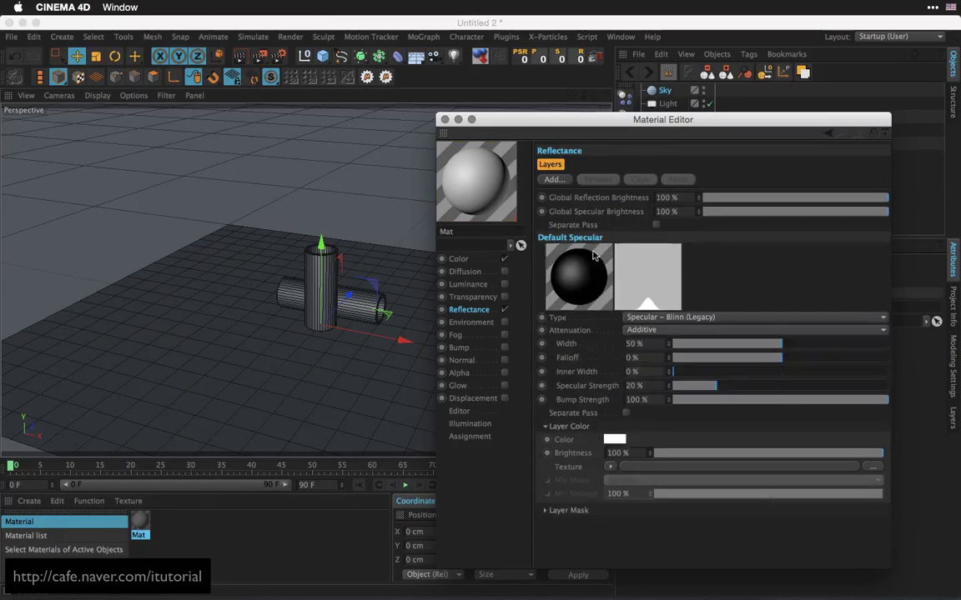
click(553, 179)
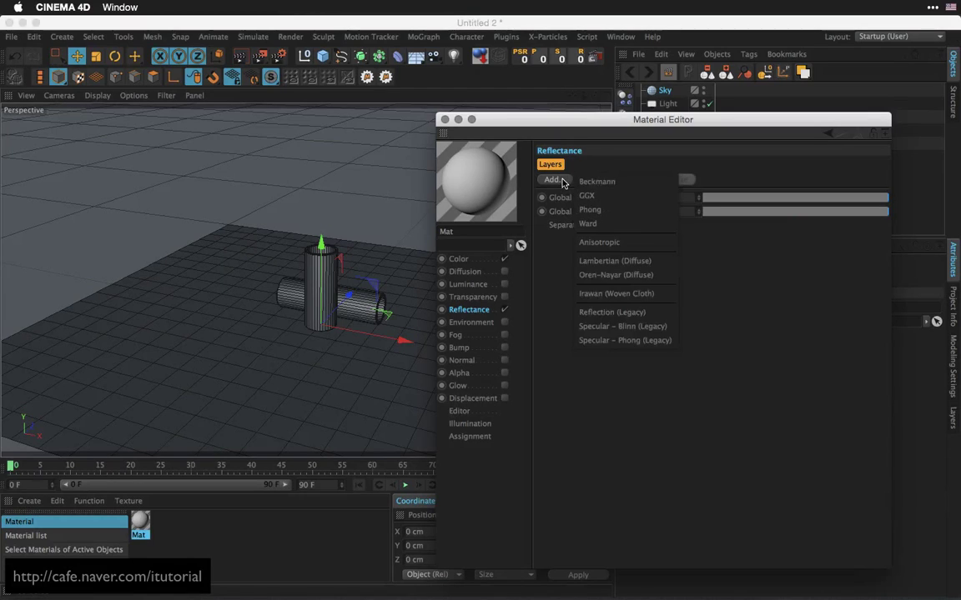
click(626, 181)
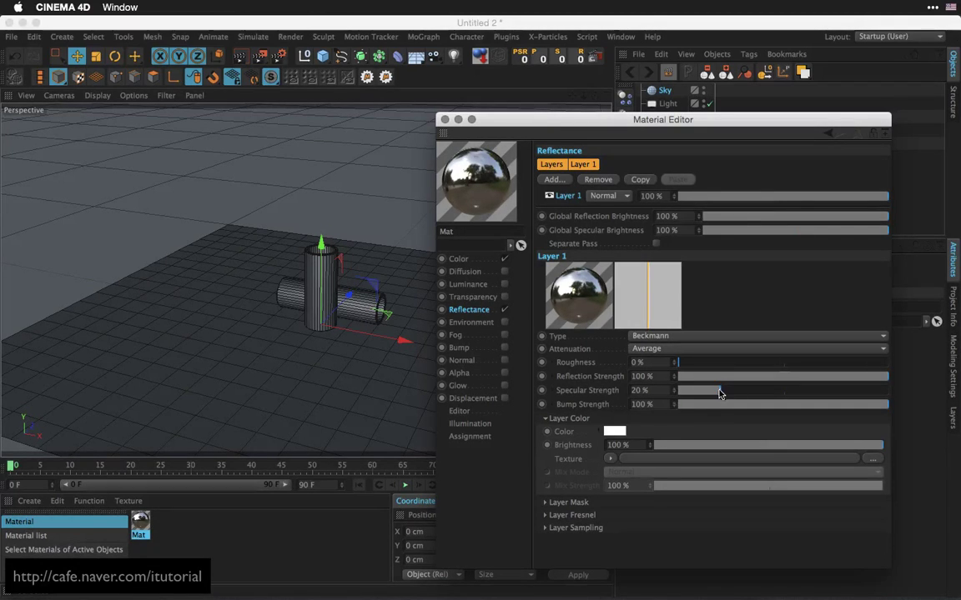
drag(720, 393, 575, 360)
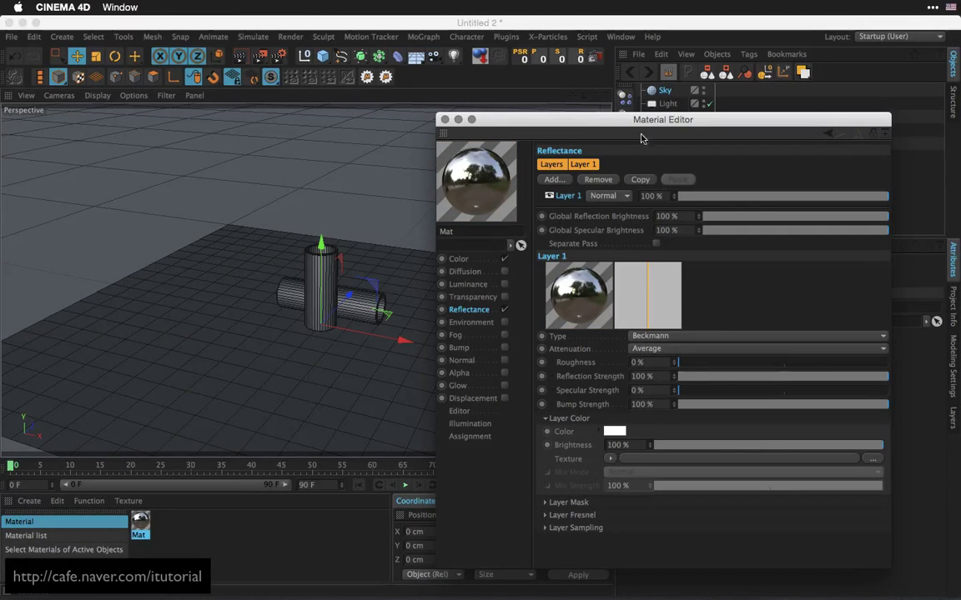
Apply the Beckmann reflective material to both tubes.
drag(609, 119, 694, 151)
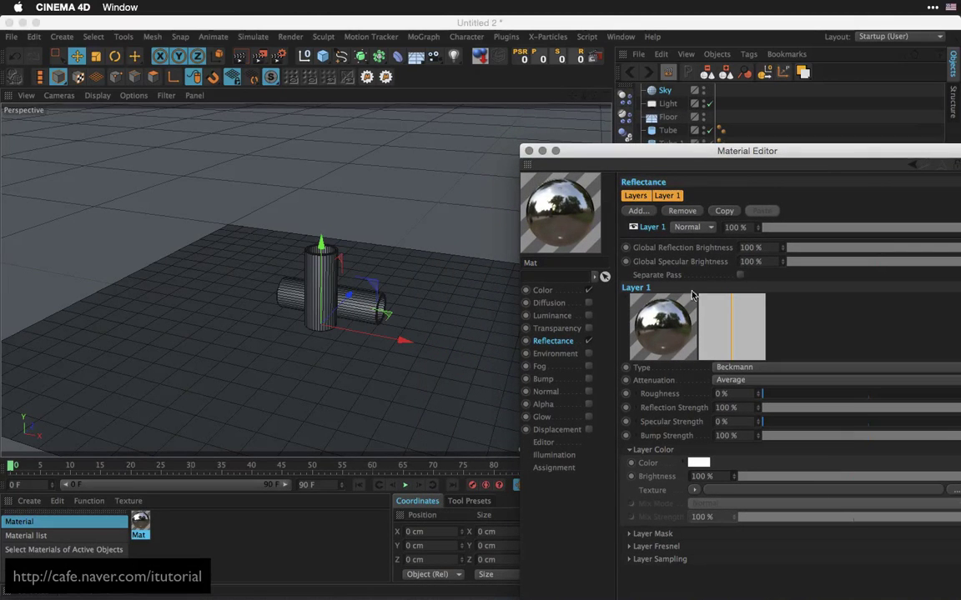
drag(612, 157, 608, 209)
drag(525, 237, 680, 130)
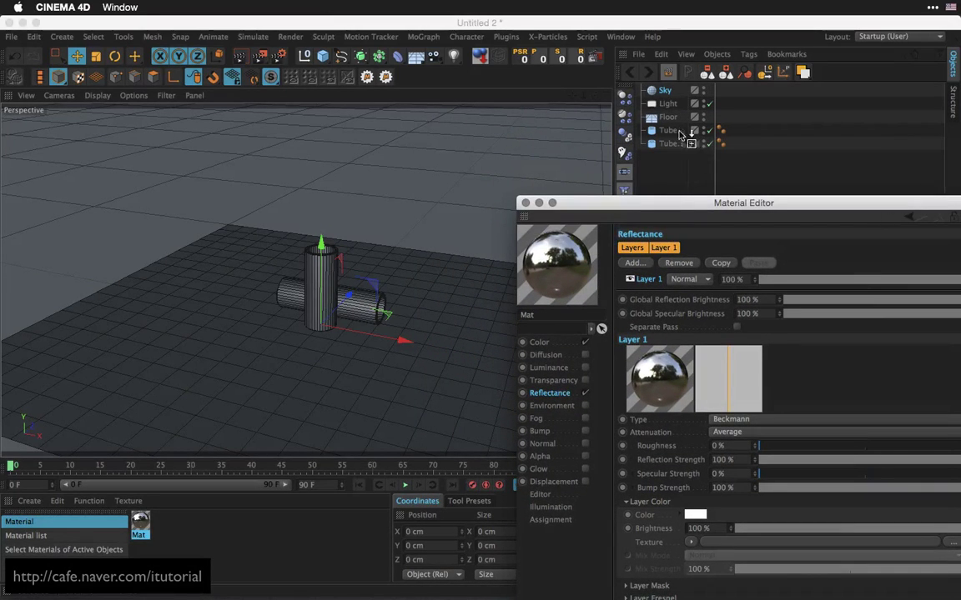
drag(568, 250, 675, 146)
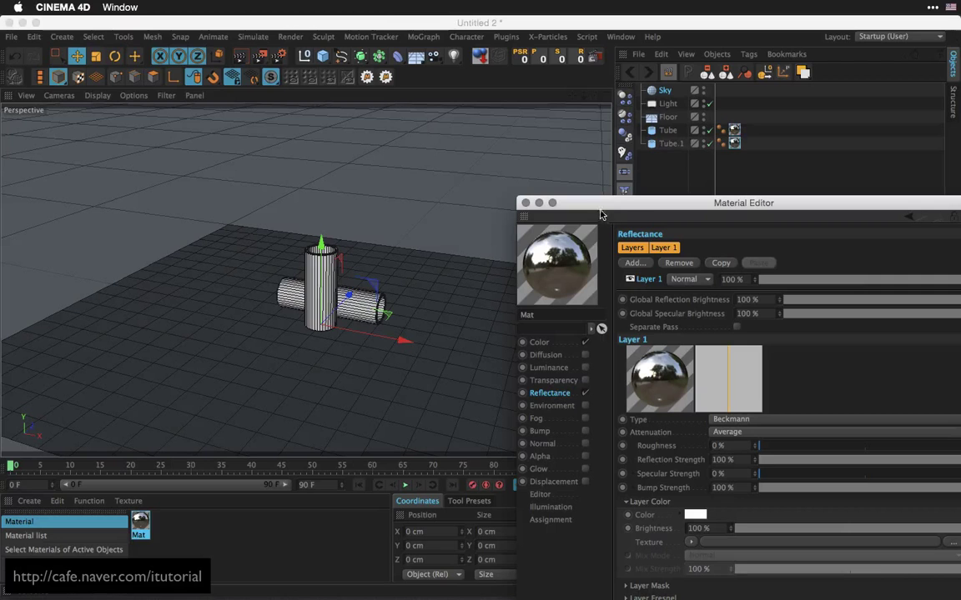
Test-render a closer view of the tubes to inspect their reflections, and put the material editor away.
drag(598, 202, 603, 177)
drag(585, 96, 476, 188)
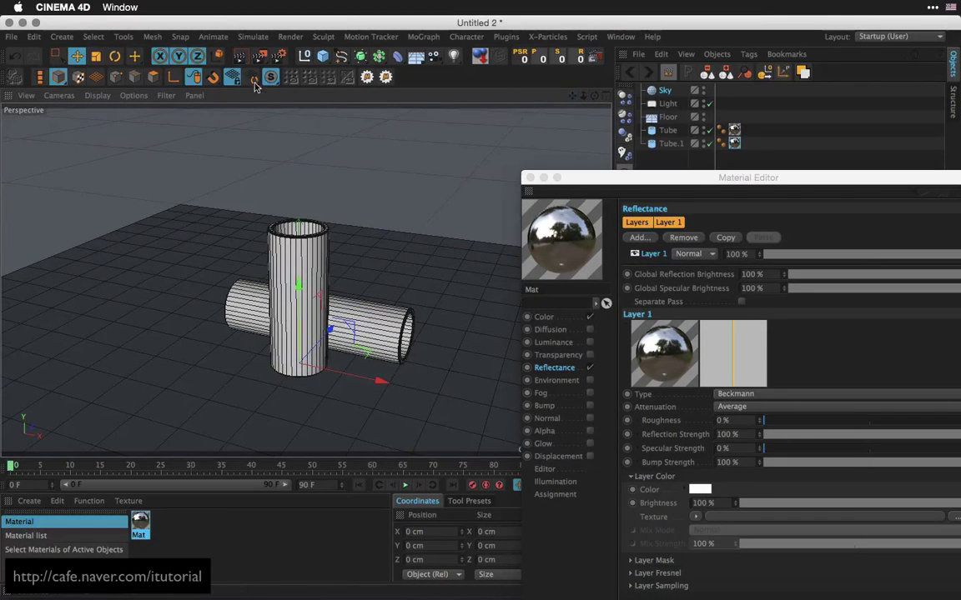
click(242, 58)
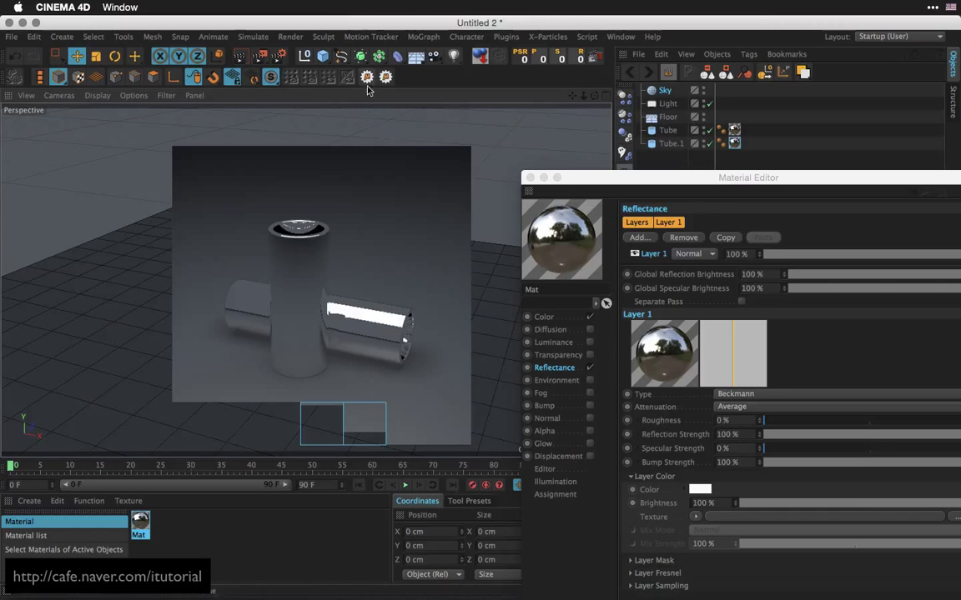
drag(571, 179, 344, 289)
click(487, 227)
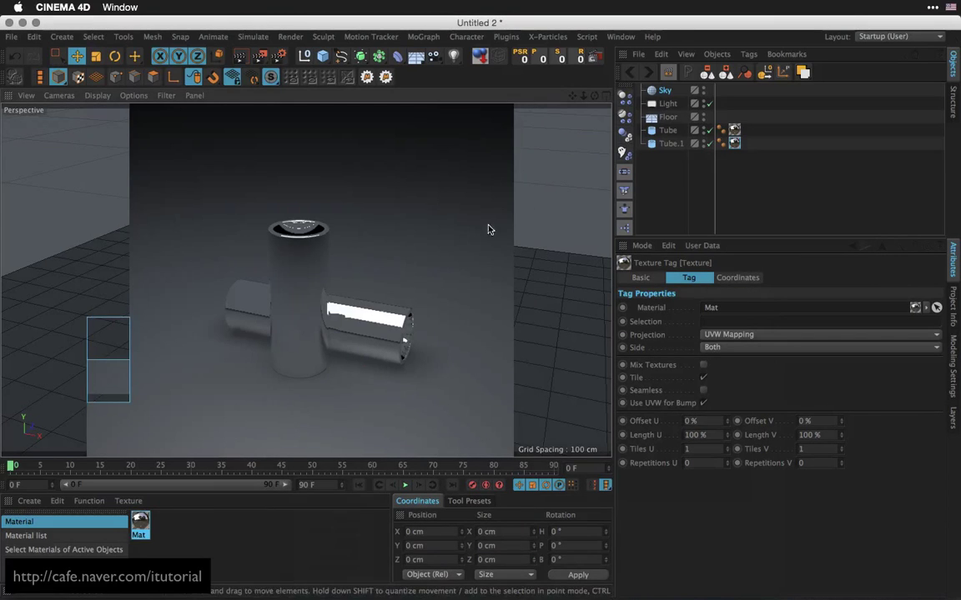
Disable Show in Reflection for the area light and test-render the tubes for comparison.
click(682, 104)
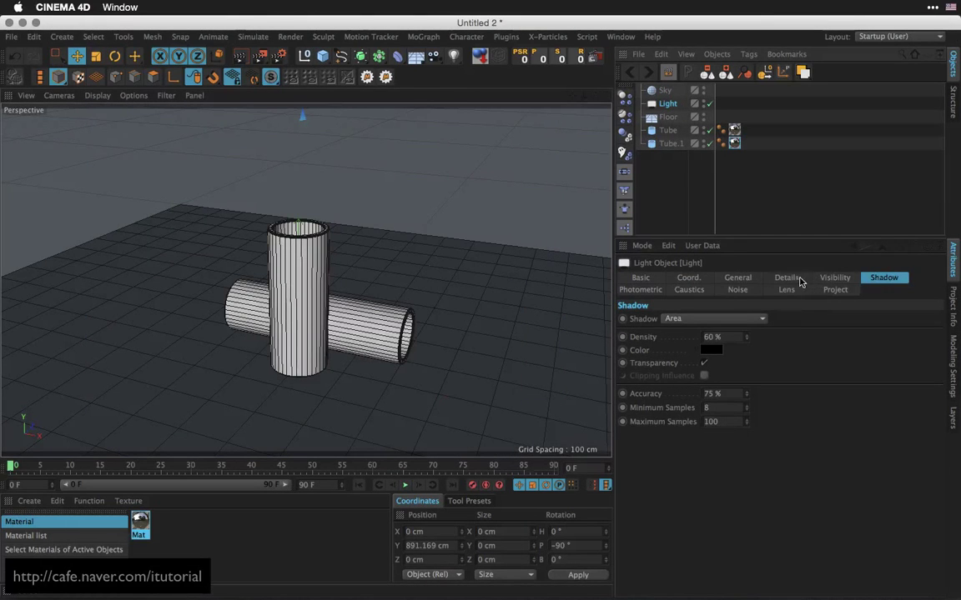
click(786, 277)
scroll(842, 351, down, 2)
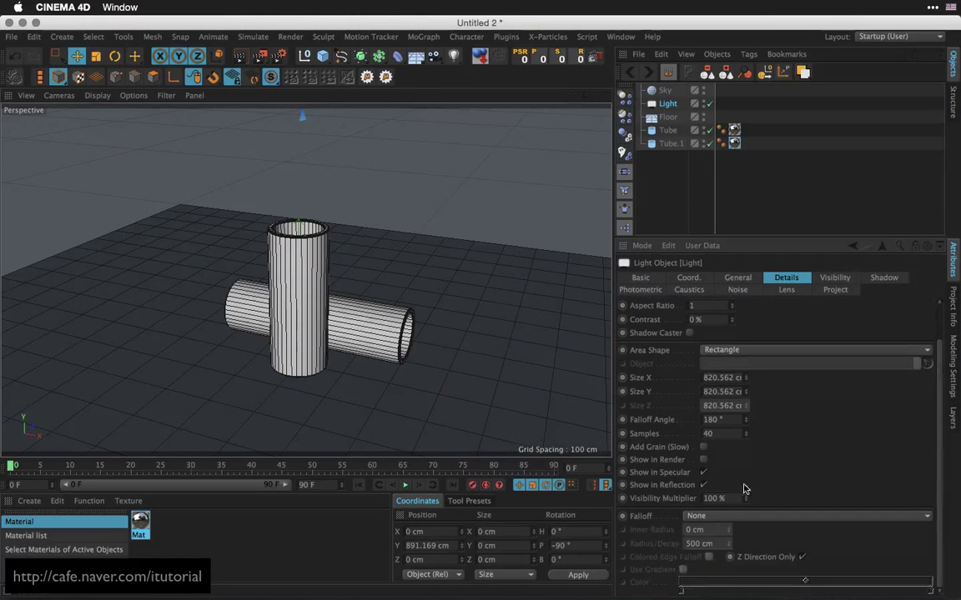
click(703, 486)
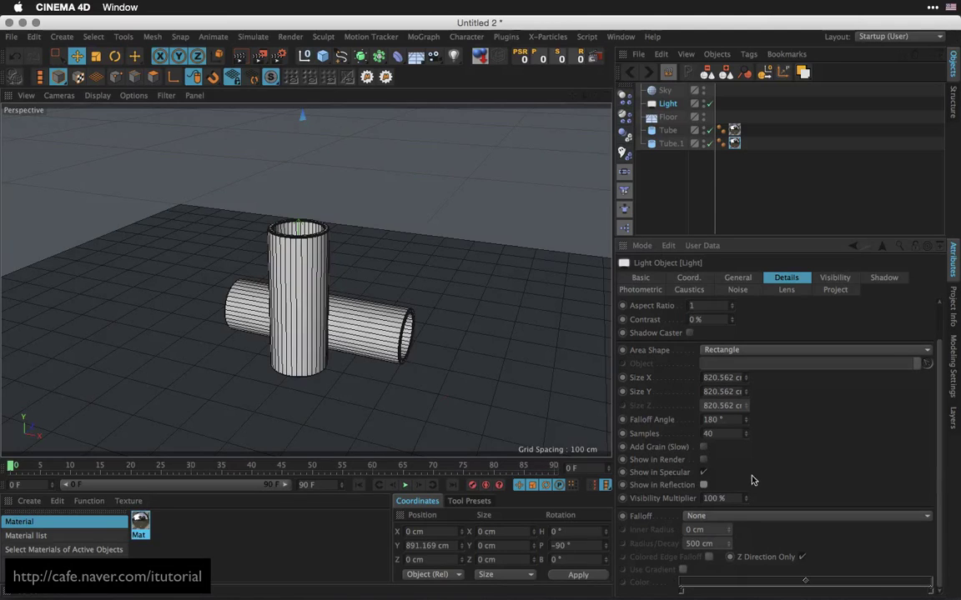
click(241, 58)
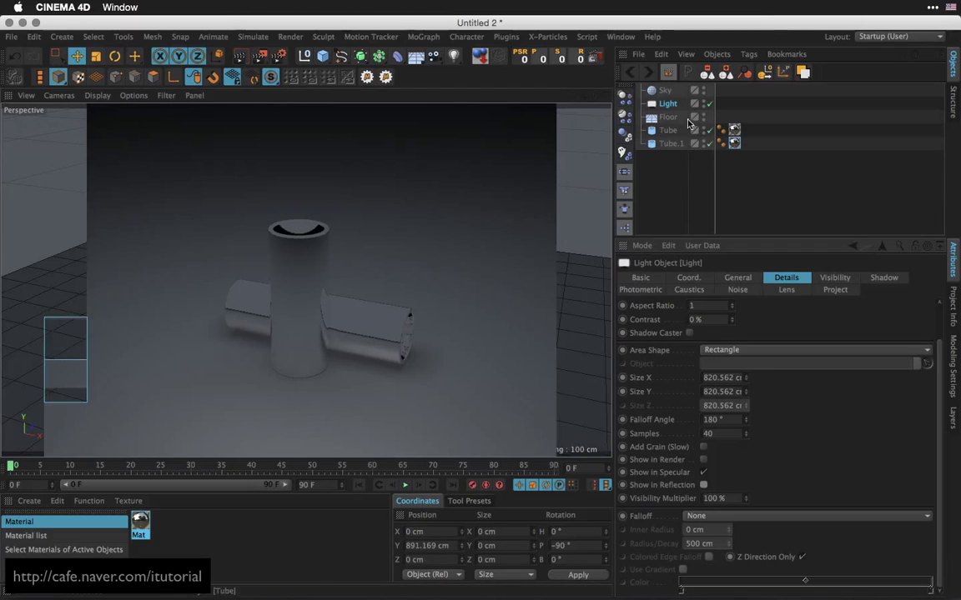
Re-enable Show in Reflection for the area light and test-render the tubes again.
click(771, 389)
click(703, 484)
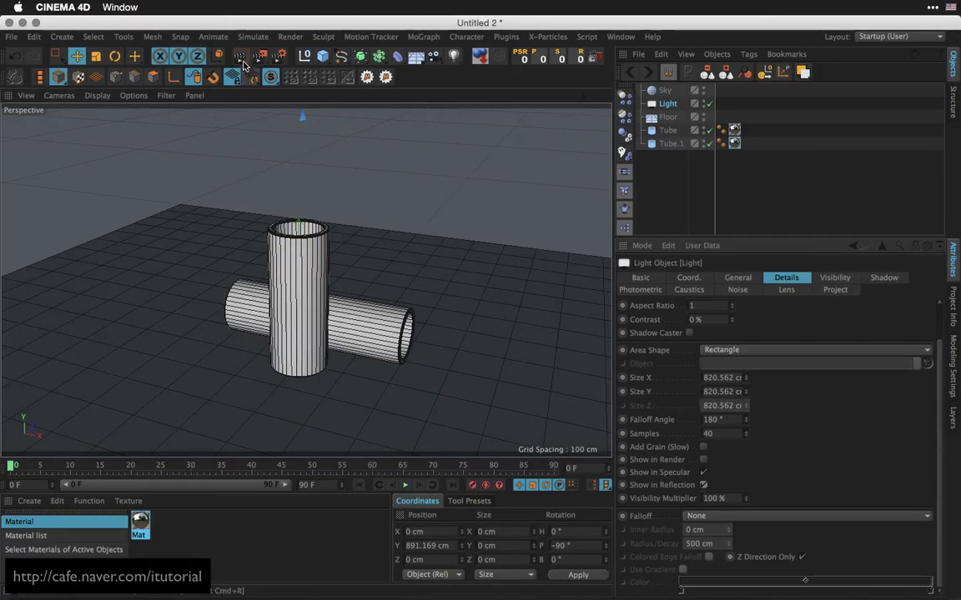
key(alt+r)
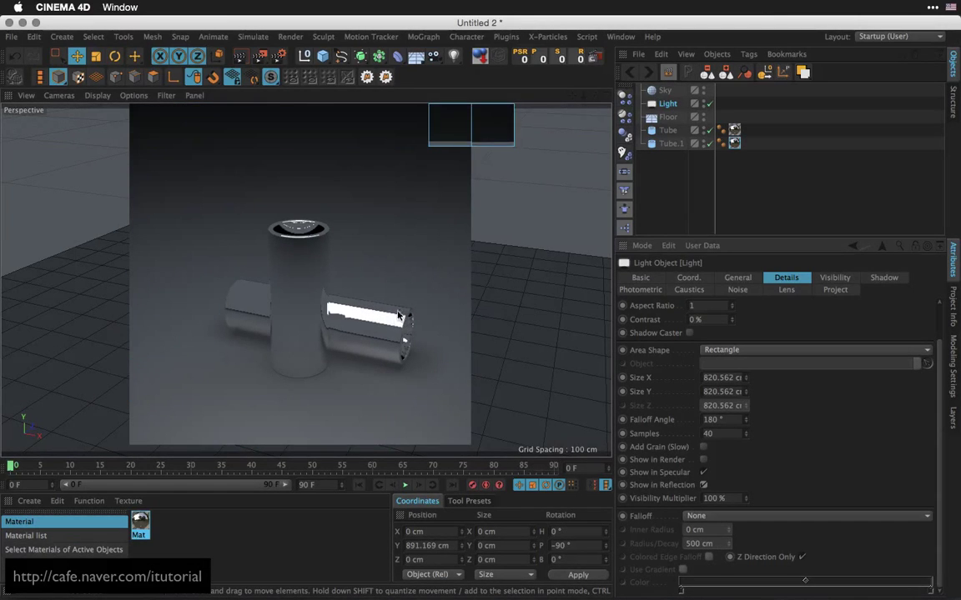
Switch the renderer from Standard to Physical in the render settings.
click(278, 56)
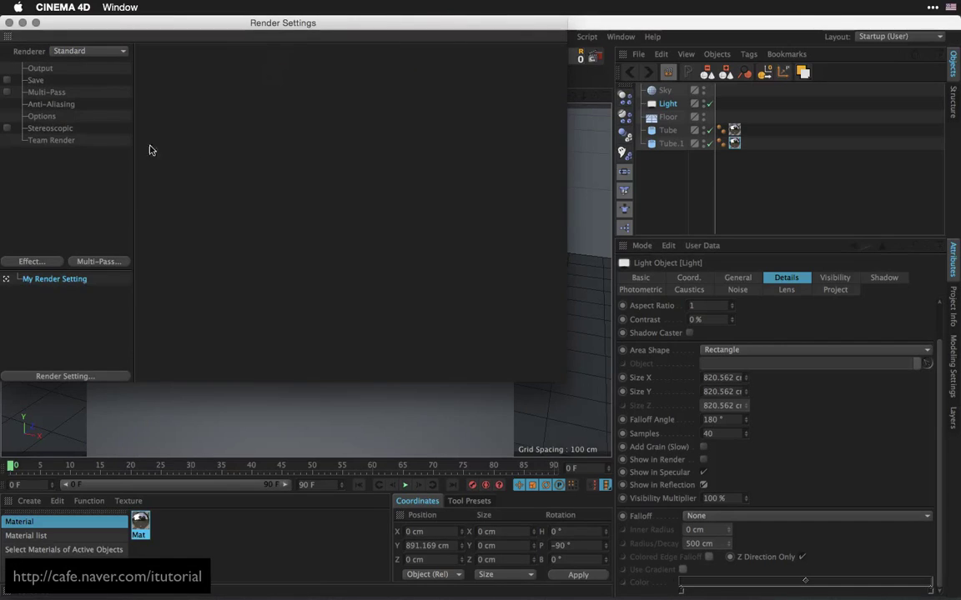
click(70, 106)
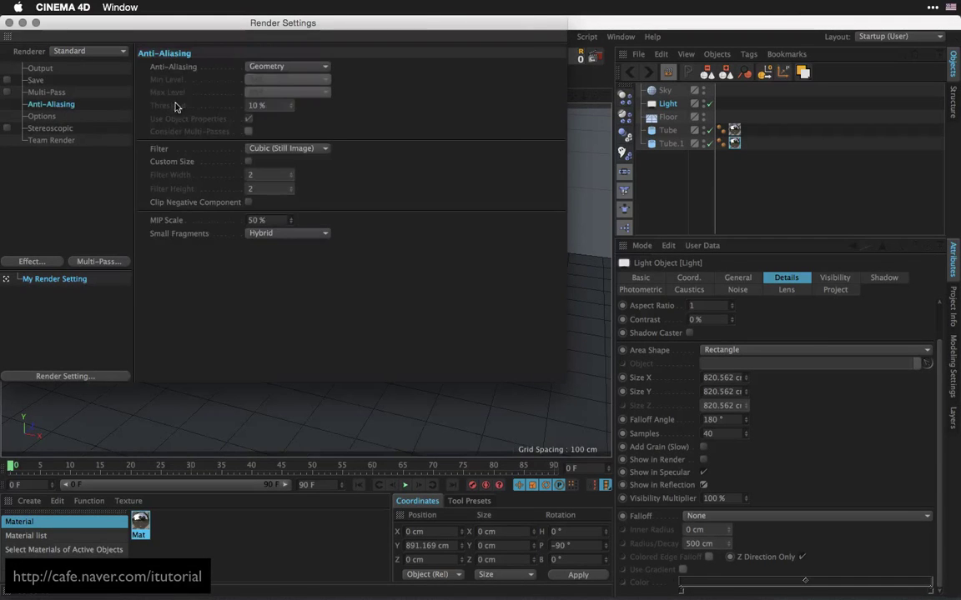
click(123, 52)
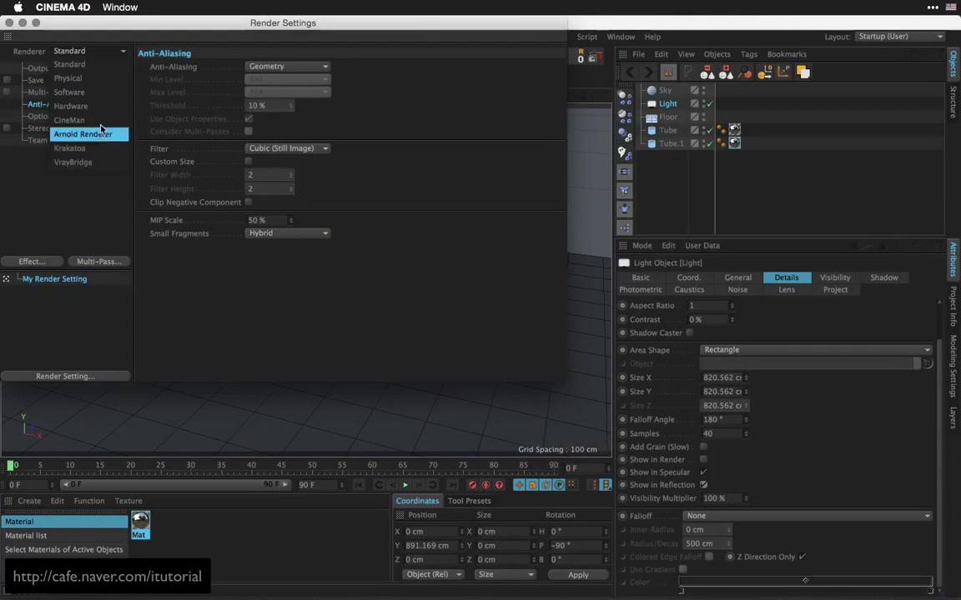
click(95, 77)
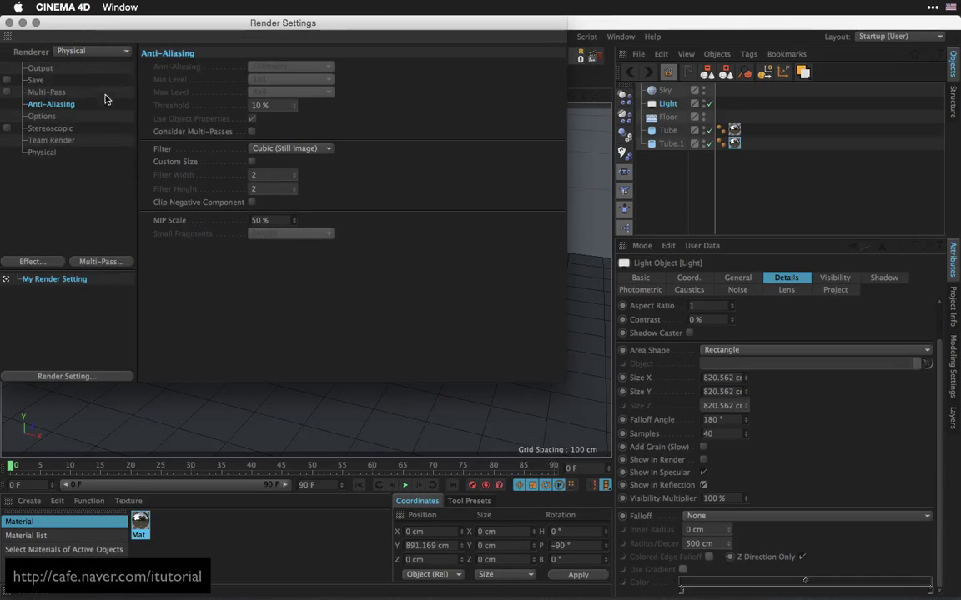
Set the Physical renderer's sampling quality to Automatic, put the render settings away and test-render the tubes in the viewport.
click(42, 152)
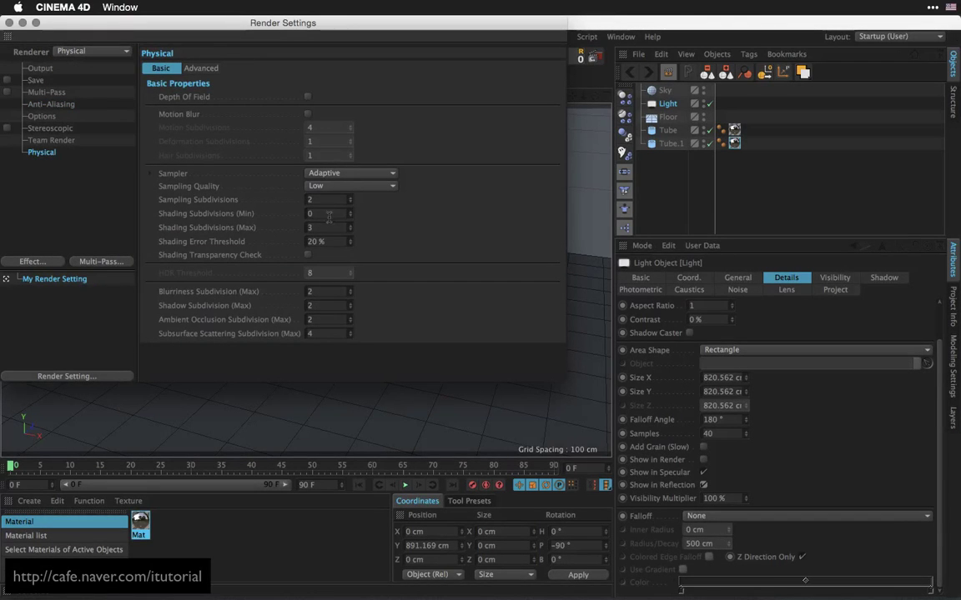
click(50, 104)
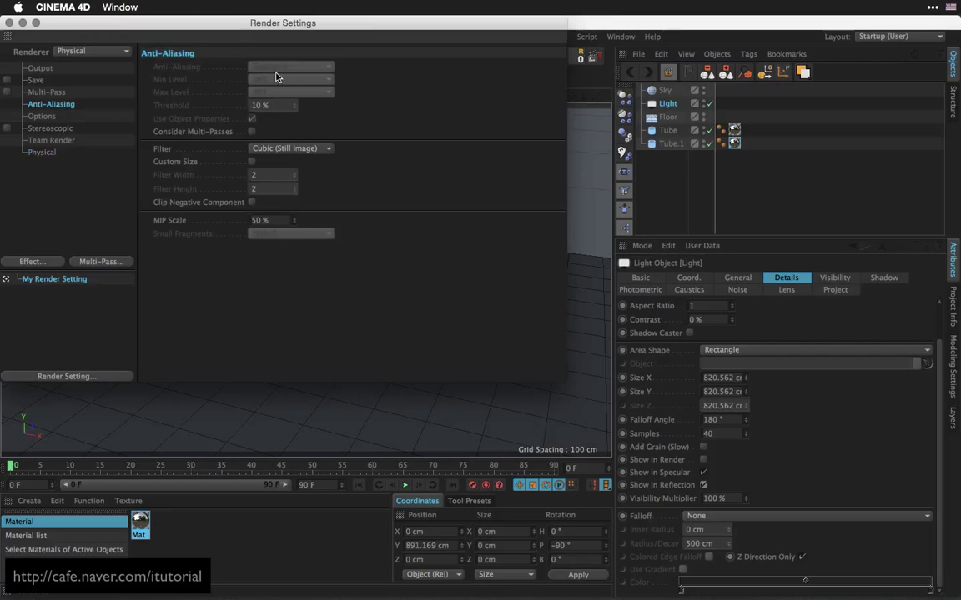
click(42, 153)
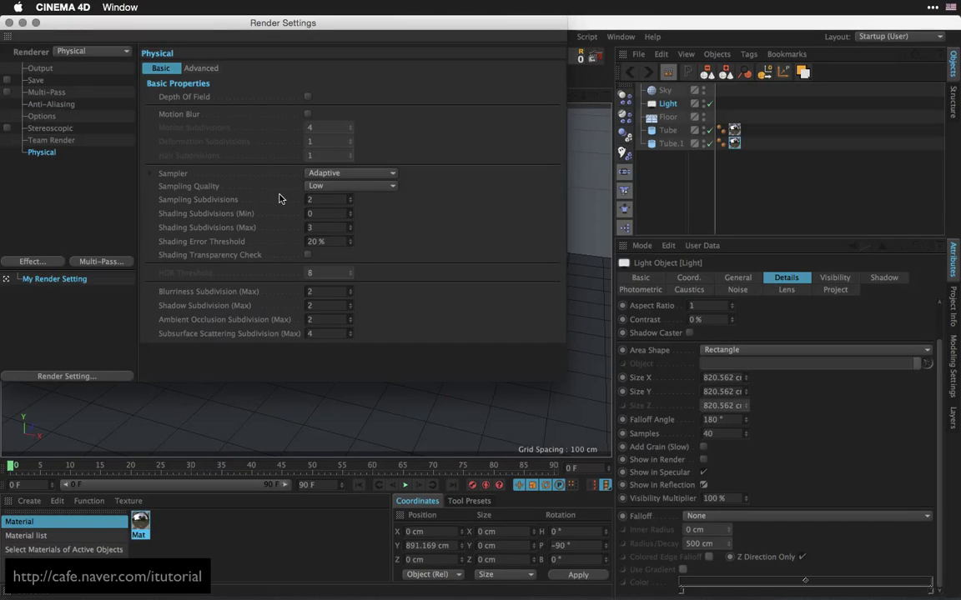
click(392, 187)
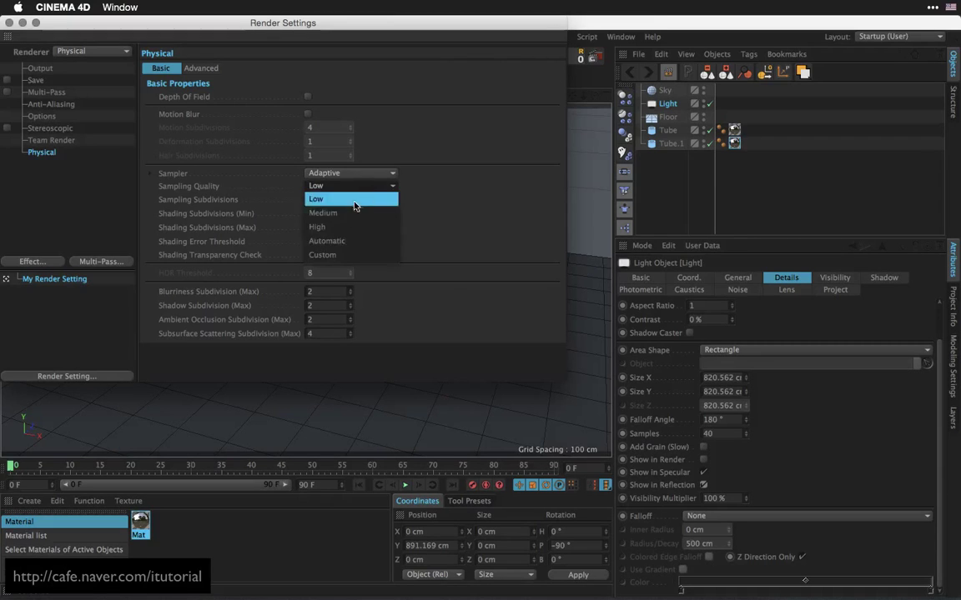
click(357, 242)
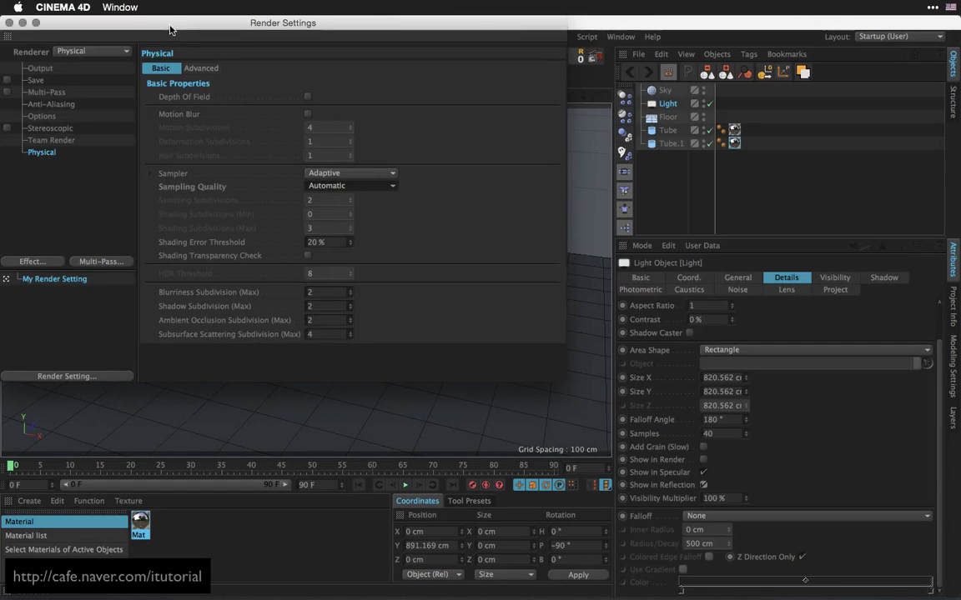
drag(158, 23, 195, 45)
click(46, 45)
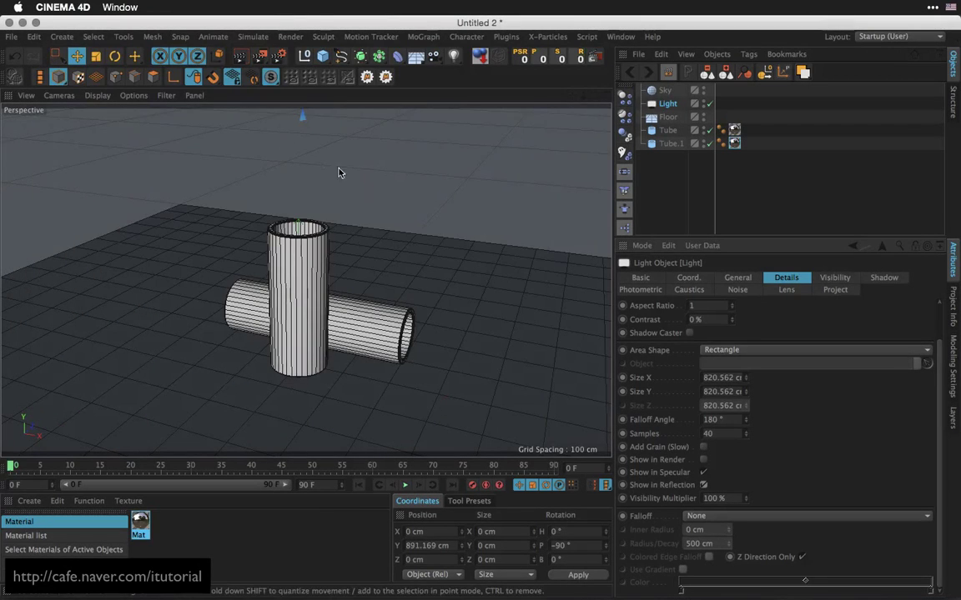
key(super+r)
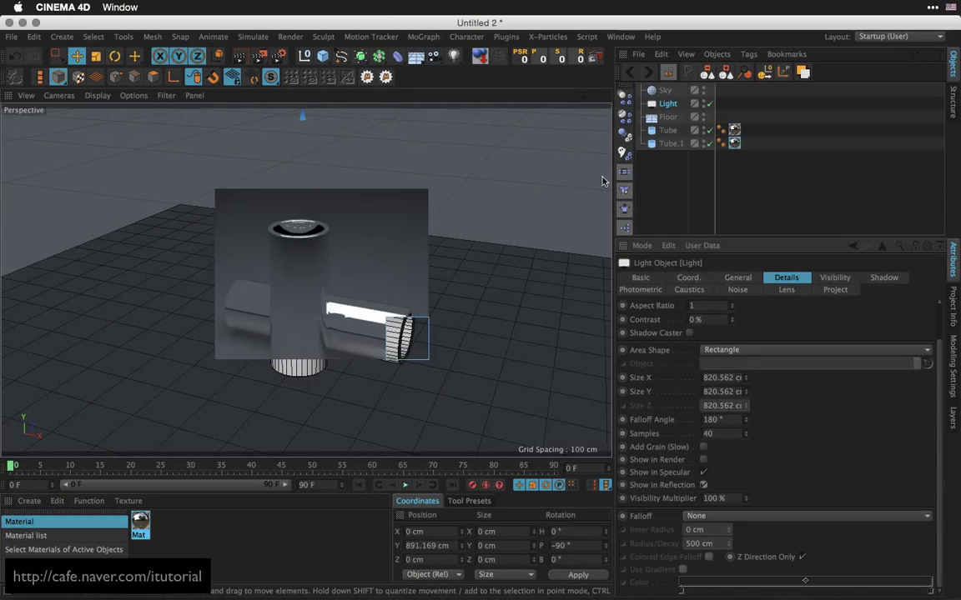
click(668, 183)
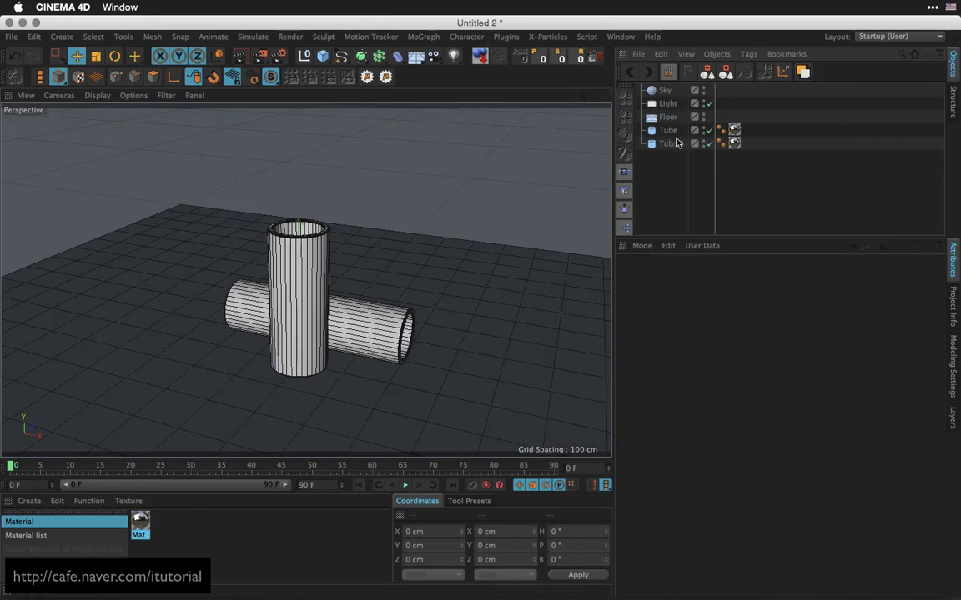
With the Sky object selected, search the Content Browser presets for "hdri".
click(665, 90)
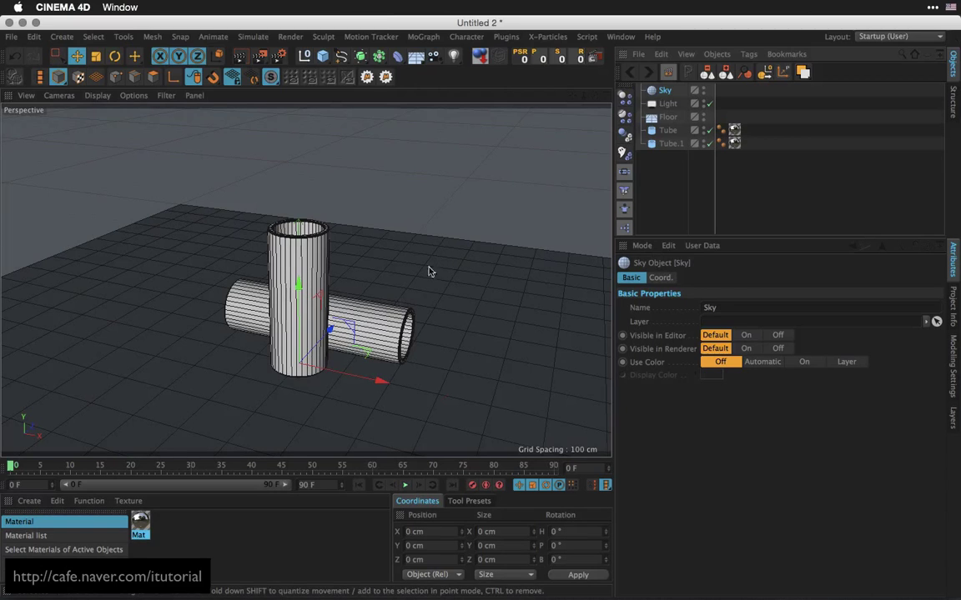
click(621, 36)
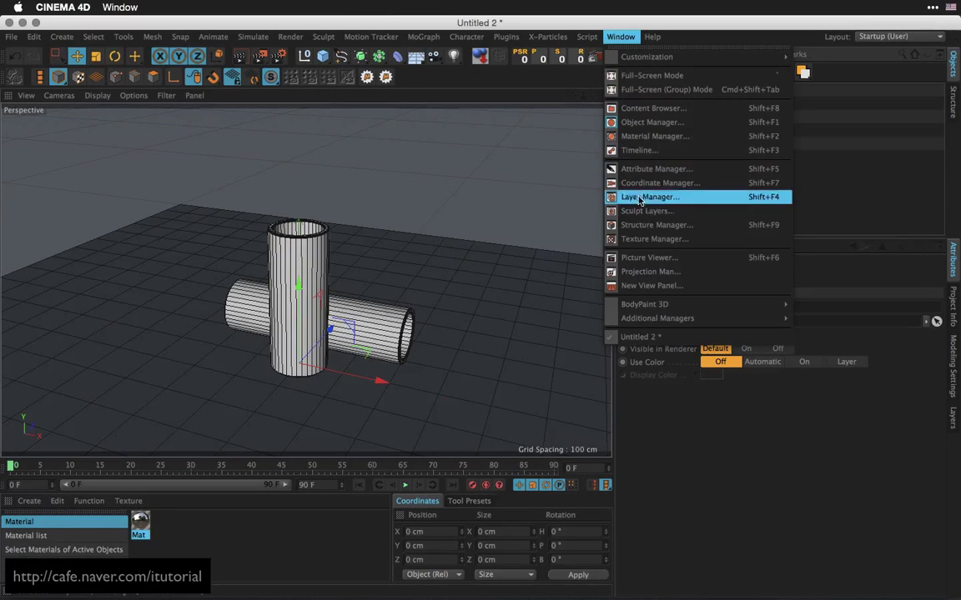
click(647, 108)
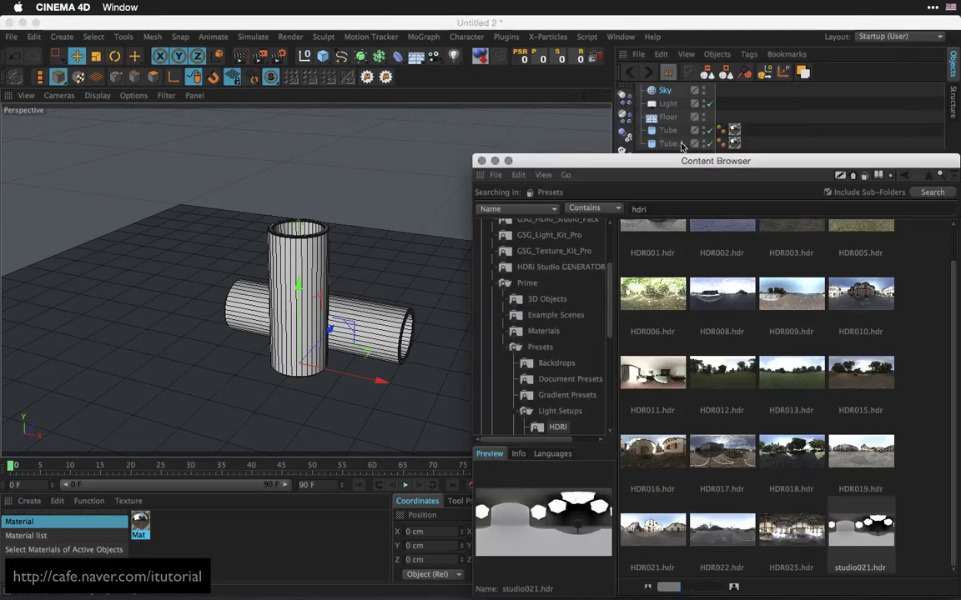
drag(682, 158, 646, 114)
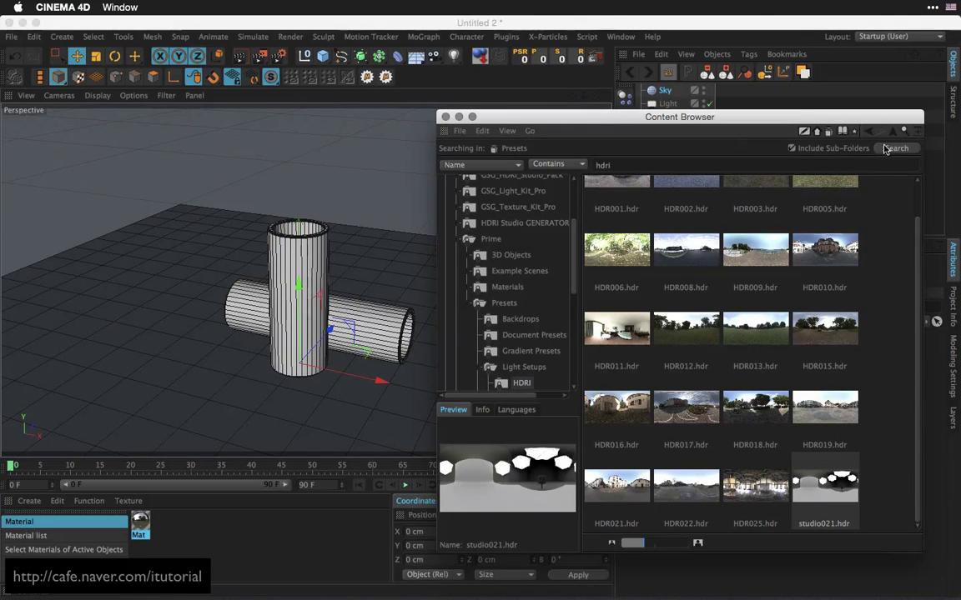
click(906, 132)
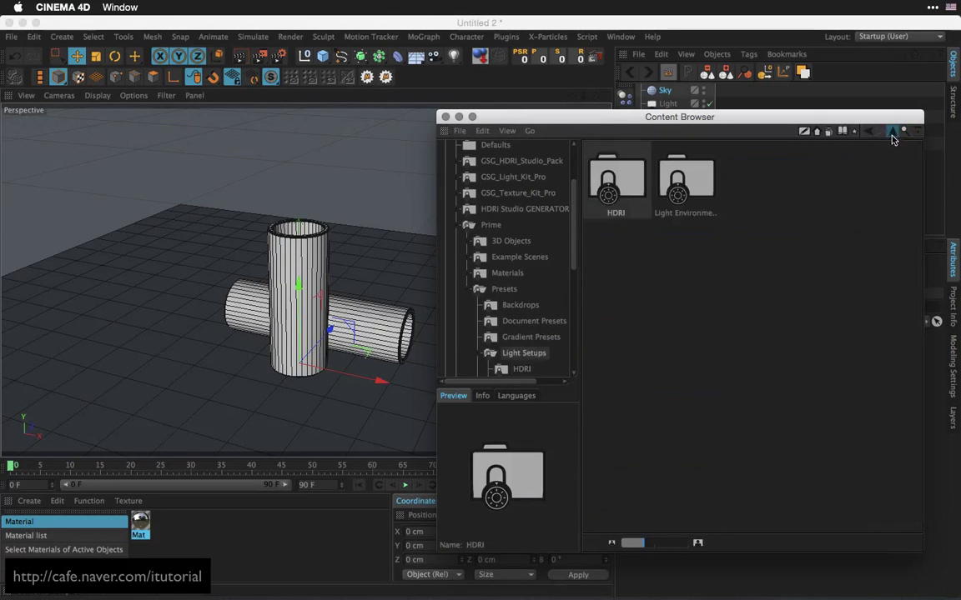
click(904, 134)
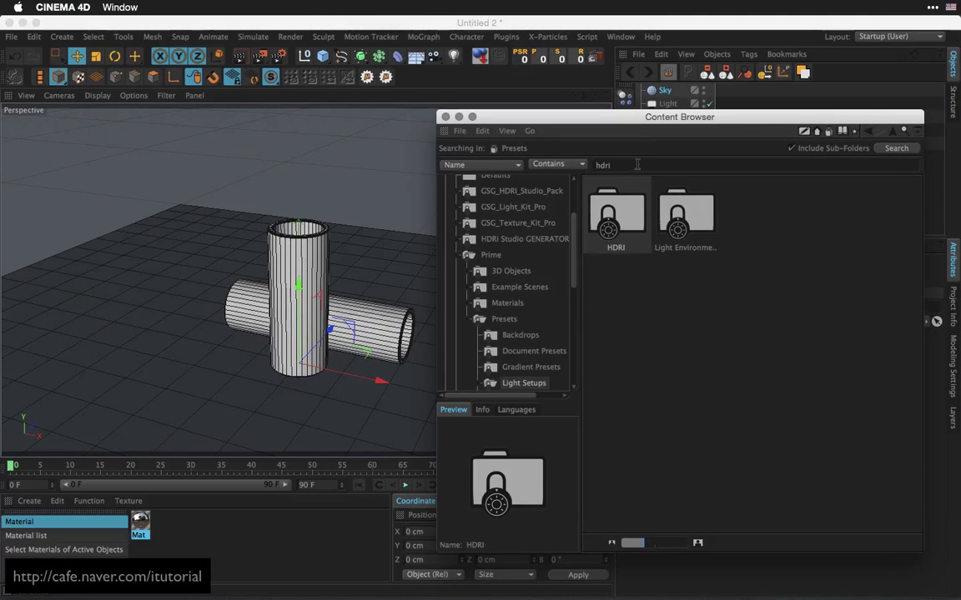
click(896, 147)
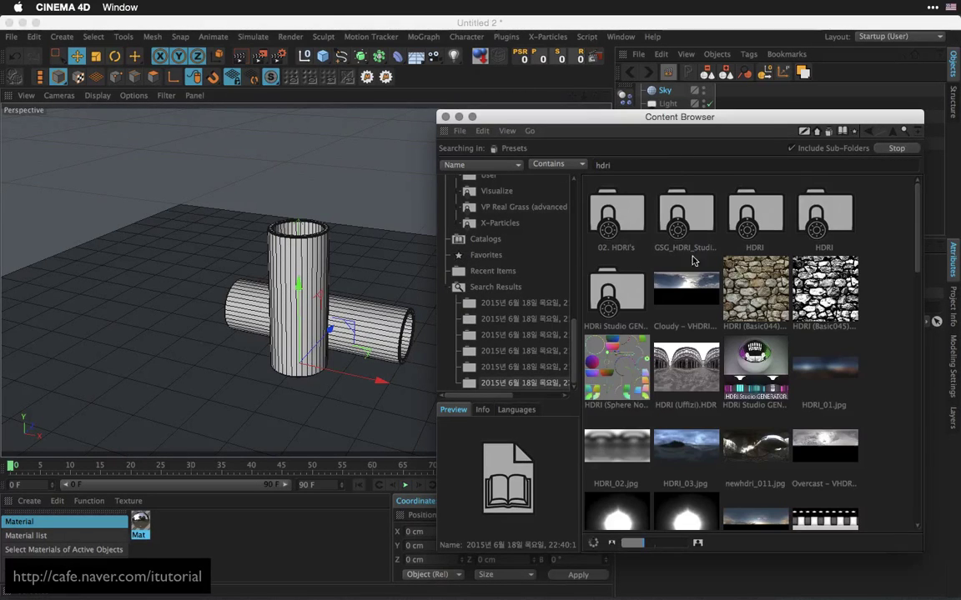
Open the Prime Light Setups HDRI folder from the search results and look through its HDR images.
click(766, 219)
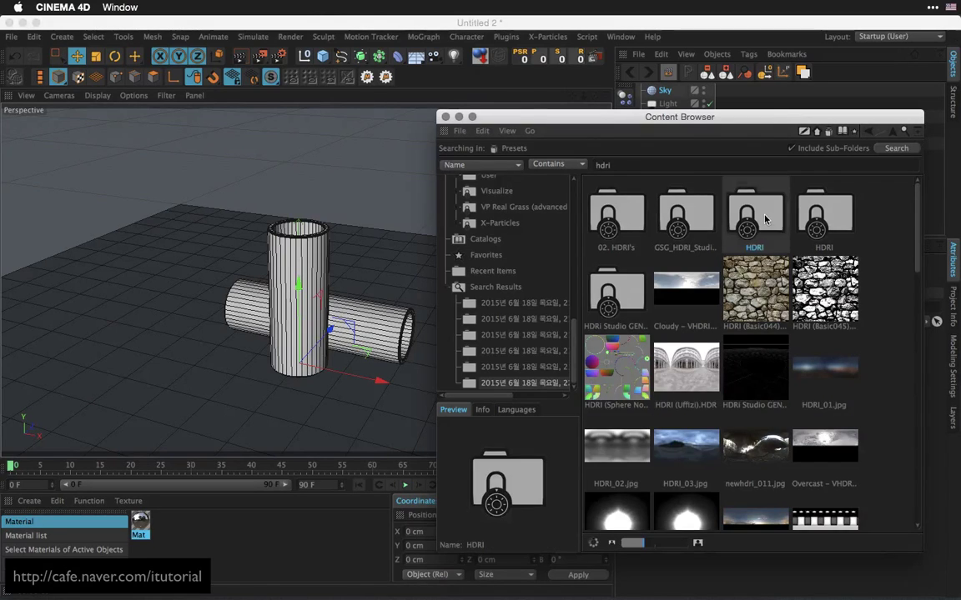
double_click(765, 219)
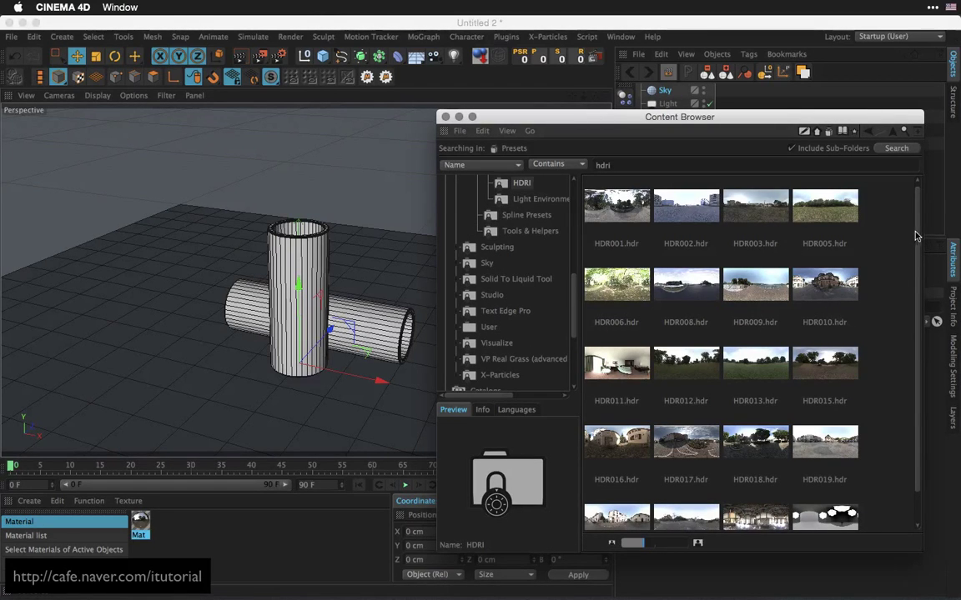
scroll(914, 236, down, 2)
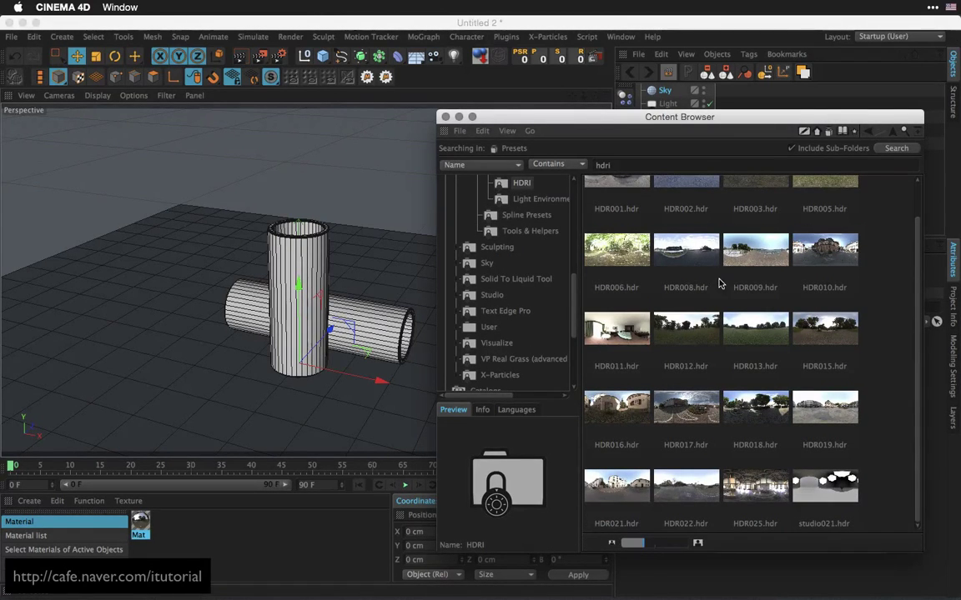
scroll(825, 283, up, 2)
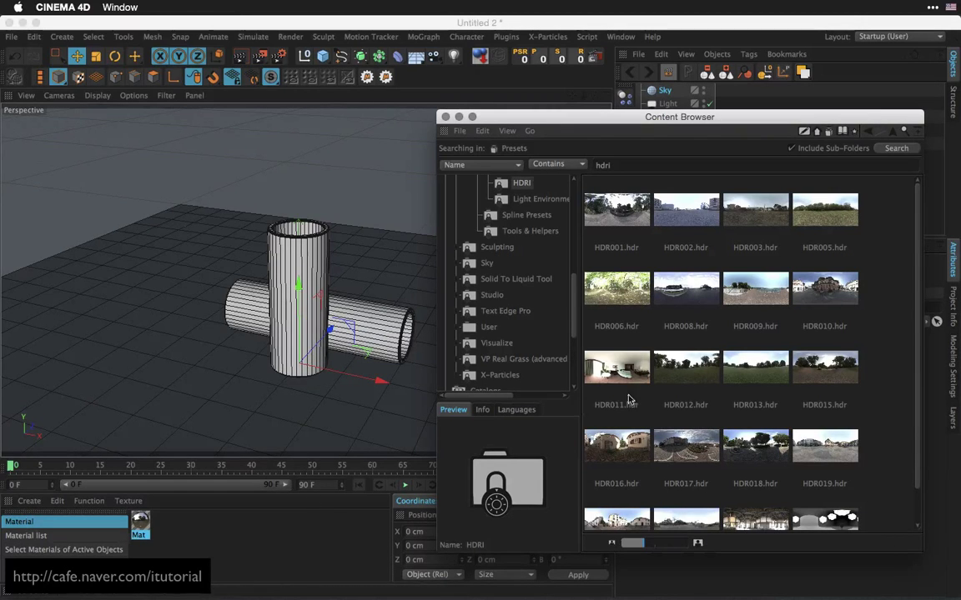
scroll(884, 383, down, 2)
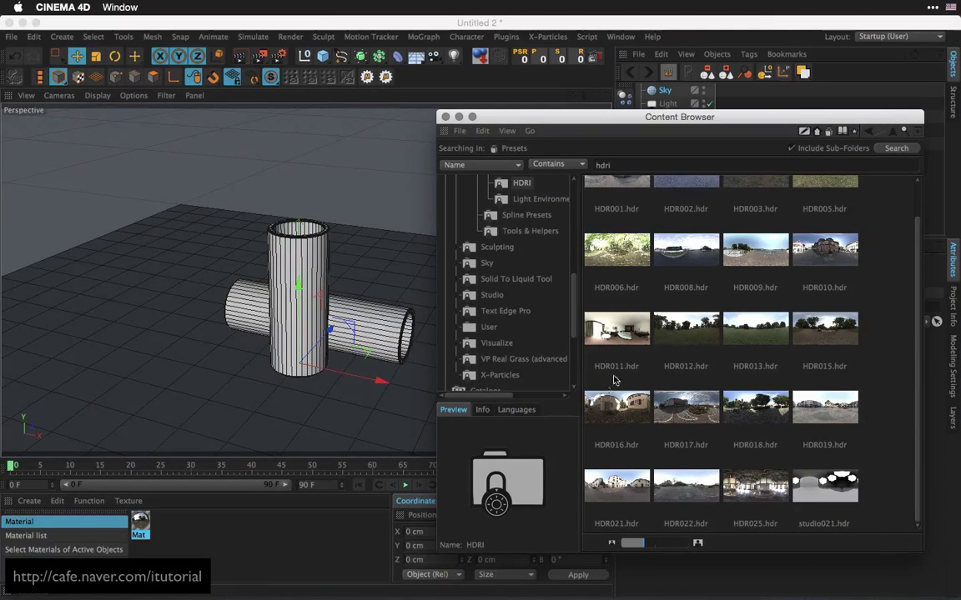
Create a new material with Color and Reflectance disabled and only the Luminance channel enabled.
double_click(170, 523)
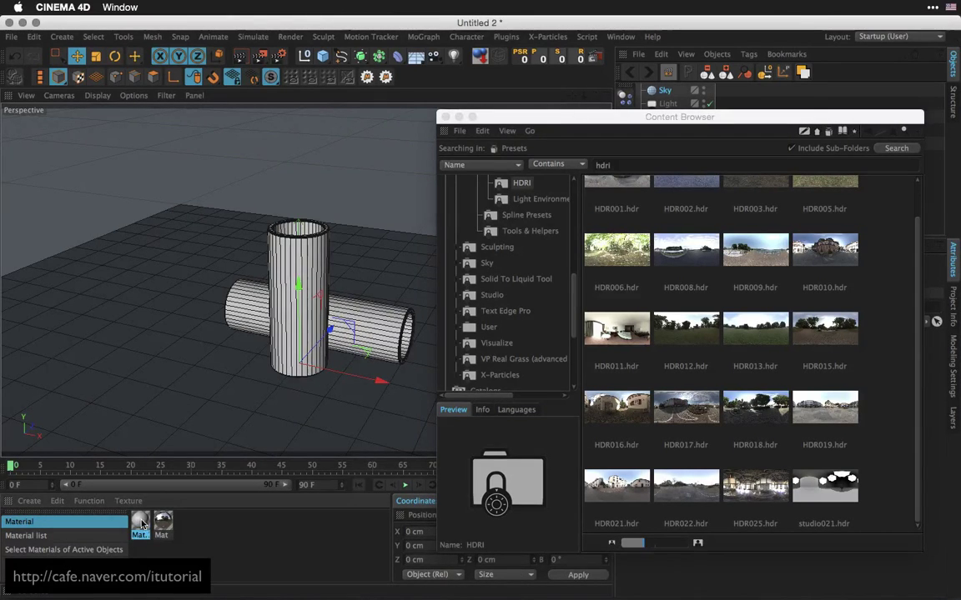
double_click(141, 523)
drag(425, 106, 424, 164)
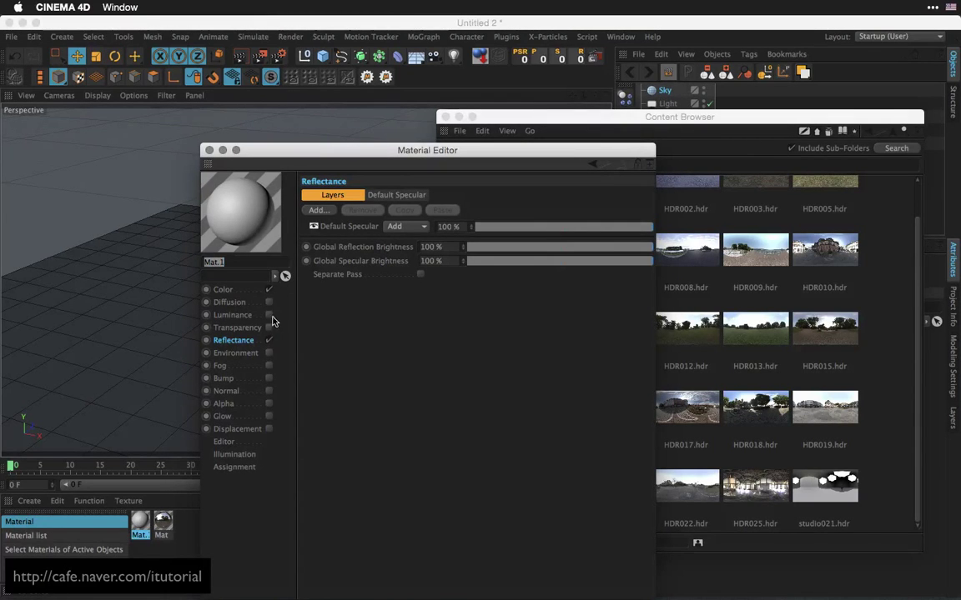
click(268, 289)
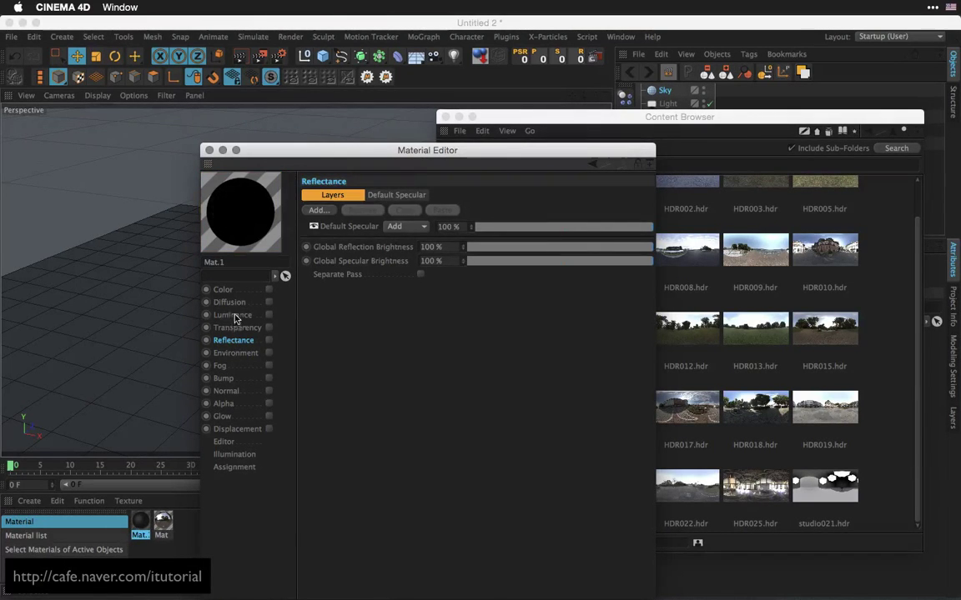
click(235, 316)
click(269, 316)
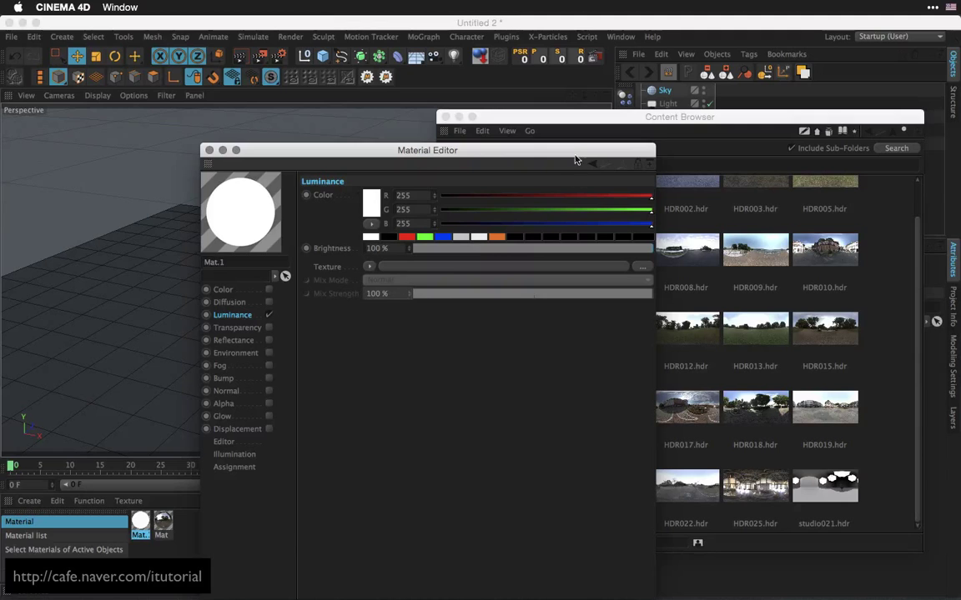
Load studio021.hdr from the Content Browser as the new material's Luminance texture and close the browser.
drag(574, 159, 467, 73)
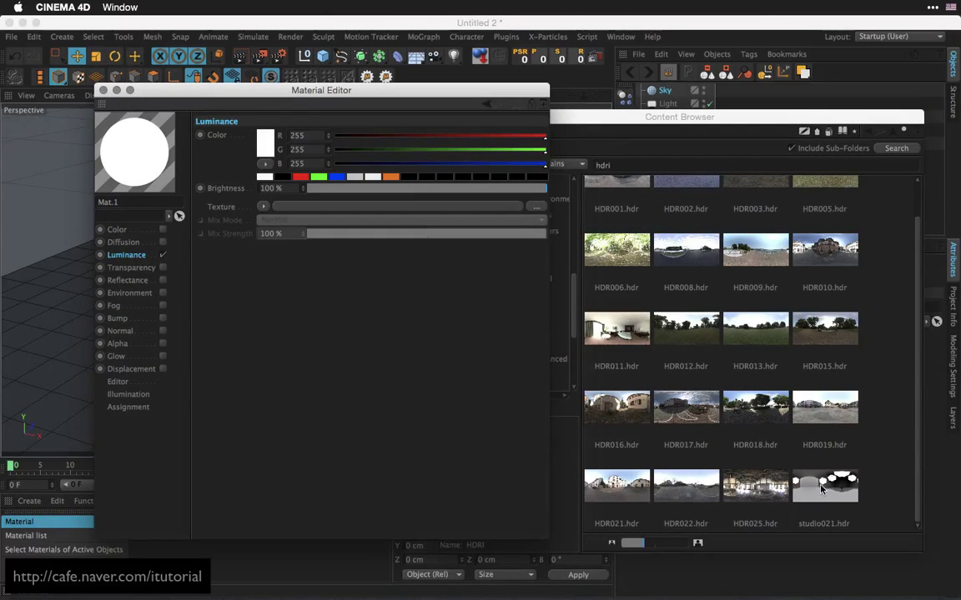
drag(822, 492, 465, 218)
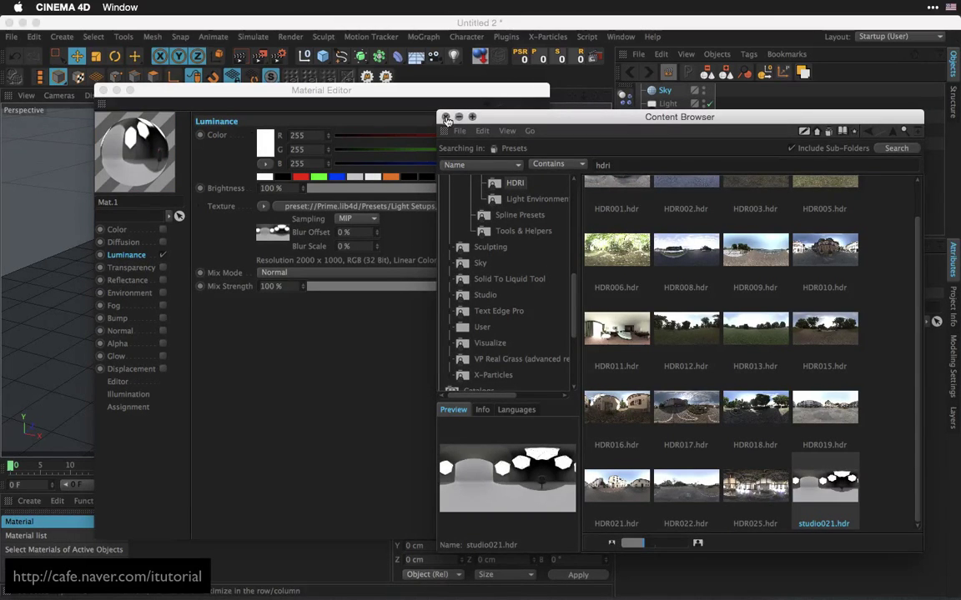
click(446, 119)
Apply the studio021.hdr luminance material to the Sky object and close the material editor.
drag(354, 90, 693, 171)
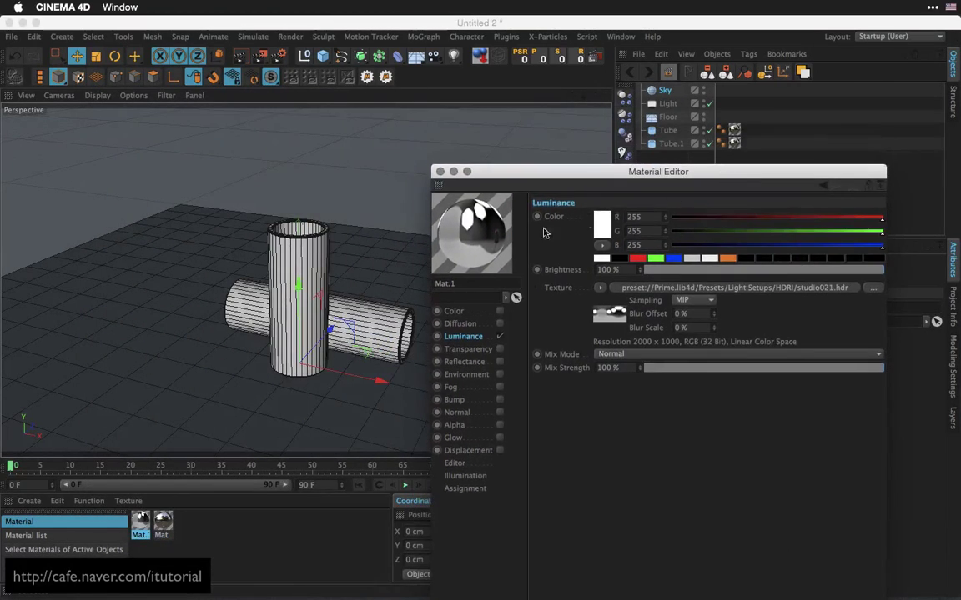
drag(489, 231, 666, 90)
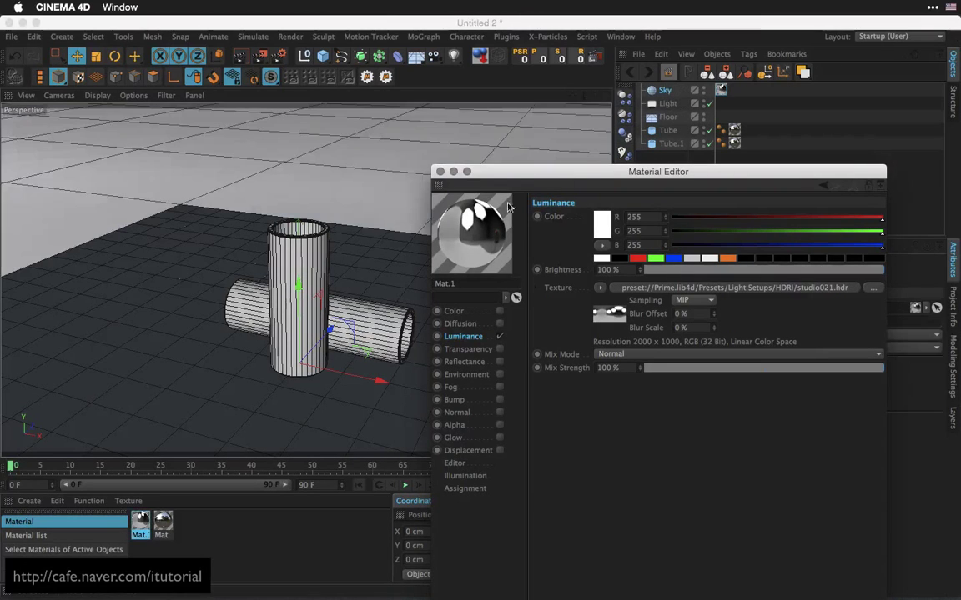
click(442, 172)
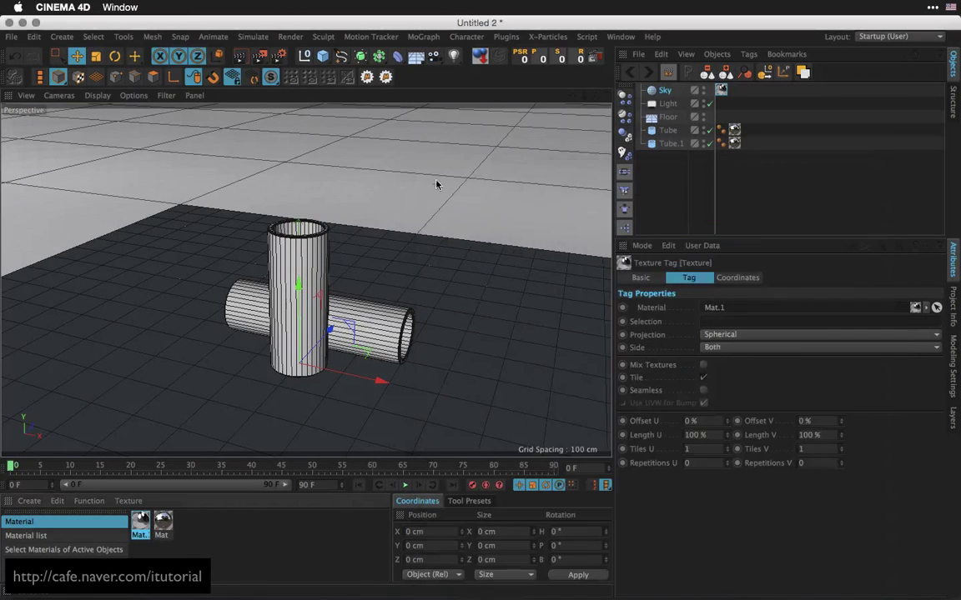
Render the scene to the Picture Viewer and inspect the HDRI reflections on the tubes.
click(261, 57)
drag(514, 41, 522, 48)
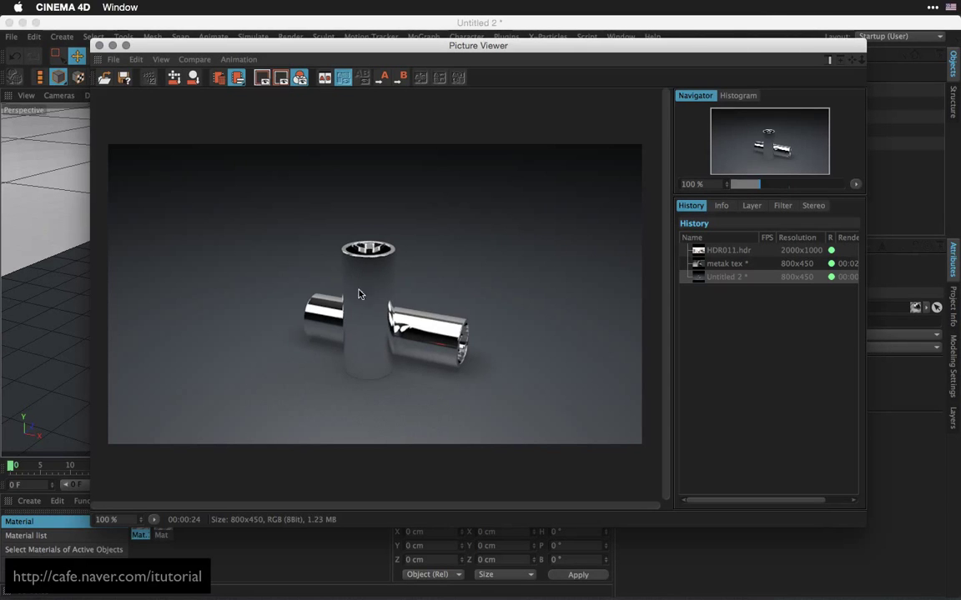
drag(176, 48, 184, 48)
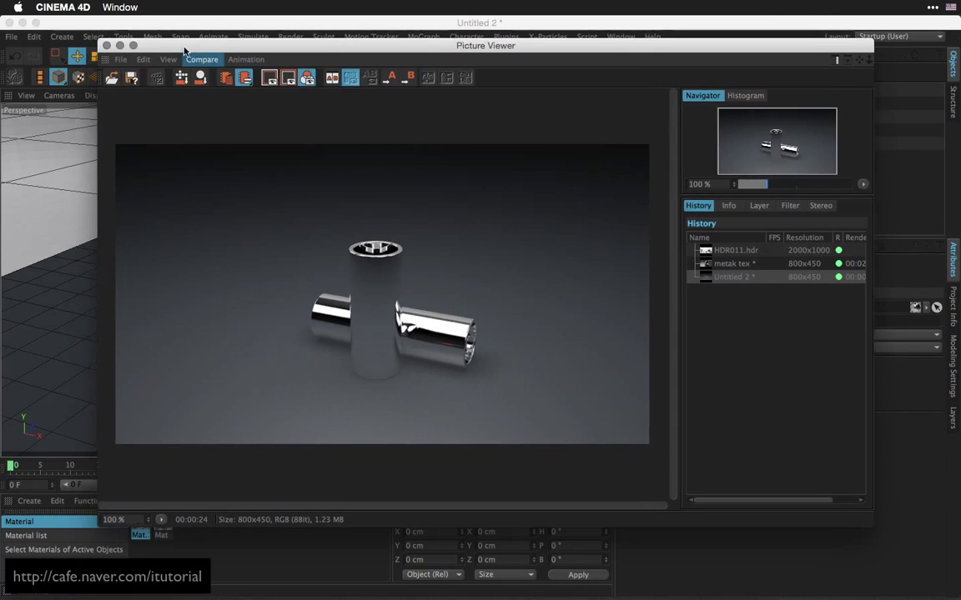
Close the render window, duplicate the overhead area light and rotate the copy 90° so it stands vertically.
click(106, 45)
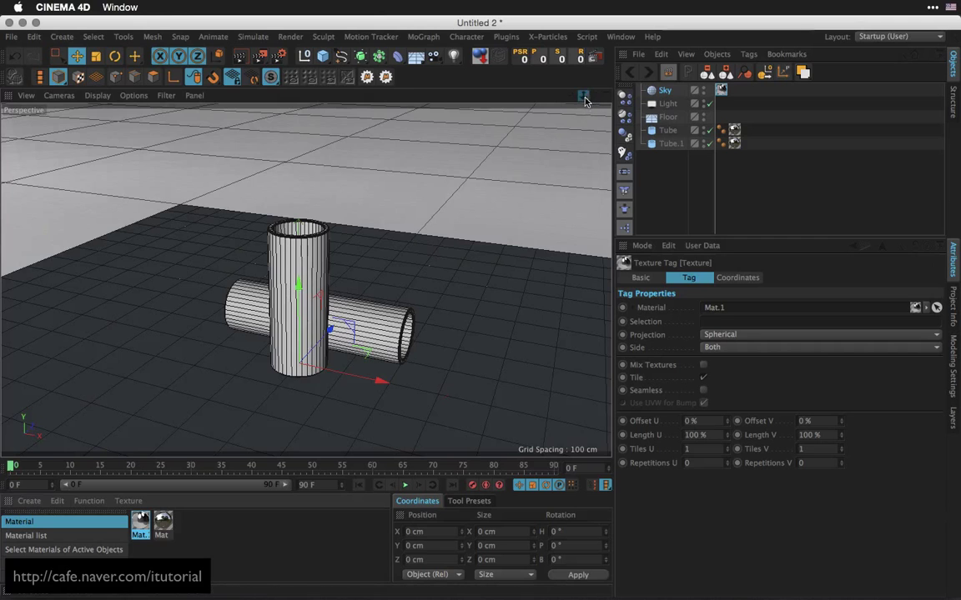
drag(583, 96, 506, 202)
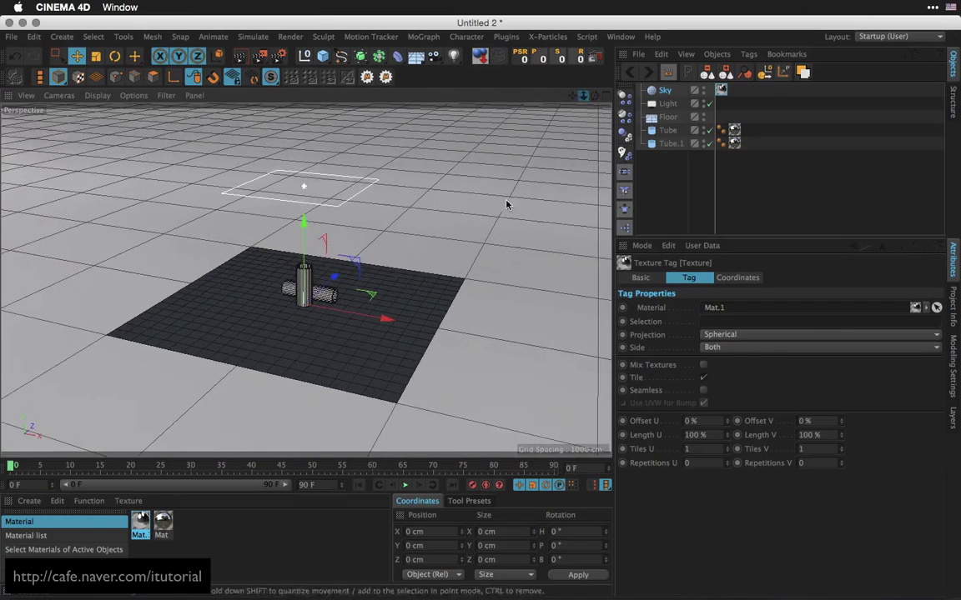
click(668, 103)
ctrl+drag(671, 109, 672, 131)
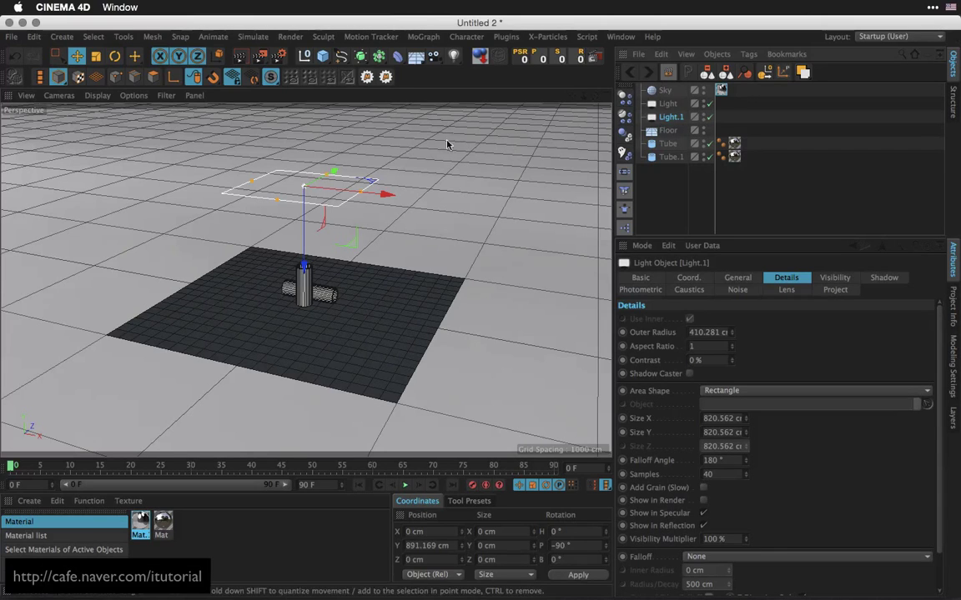
click(323, 60)
key(r)
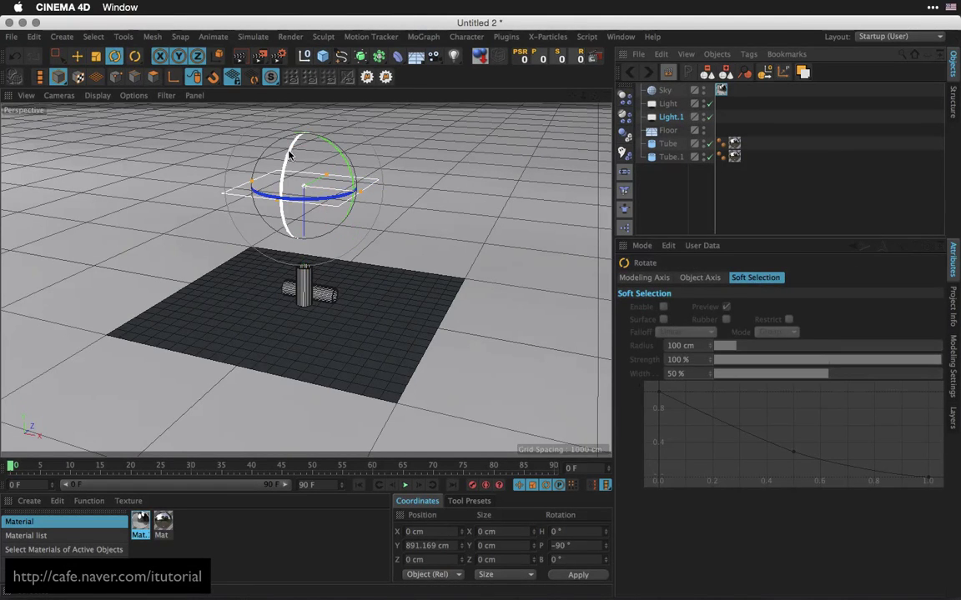
drag(289, 155, 300, 293)
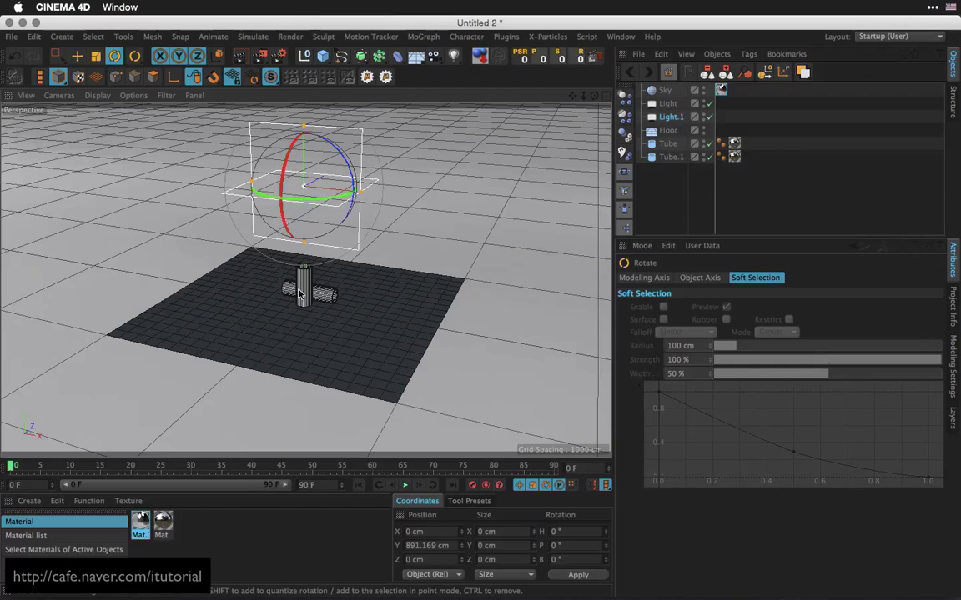
Move the vertical light to about Y 400 cm and Z -663 cm in front of the tubes and narrow it.
click(76, 56)
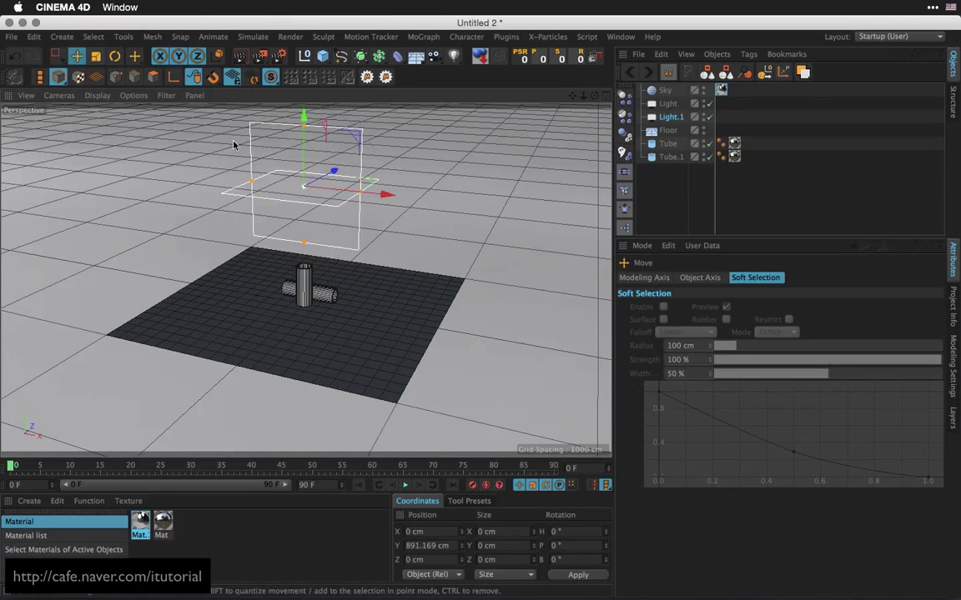
drag(302, 118, 308, 188)
drag(335, 227, 327, 310)
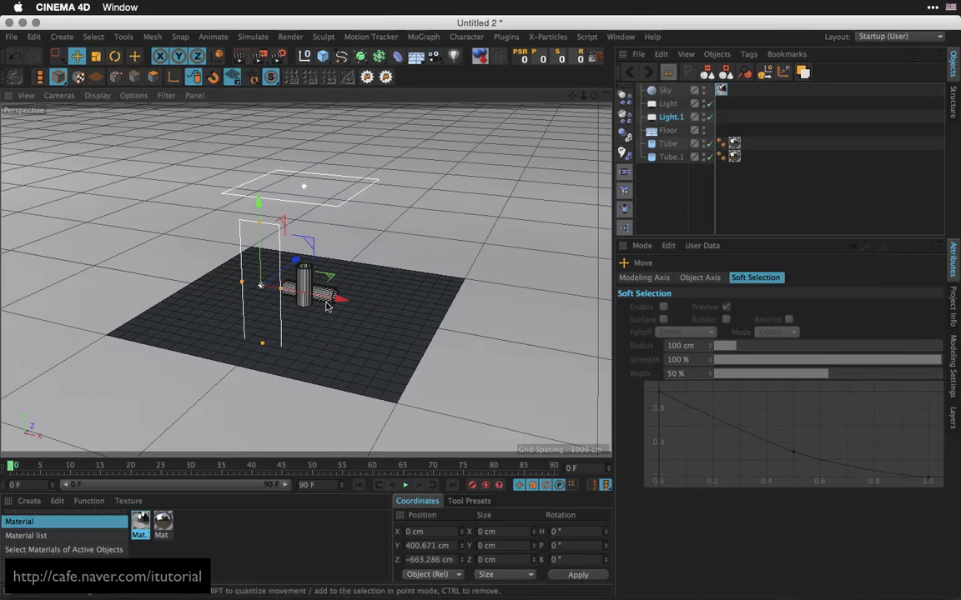
alt+drag(392, 243, 246, 224)
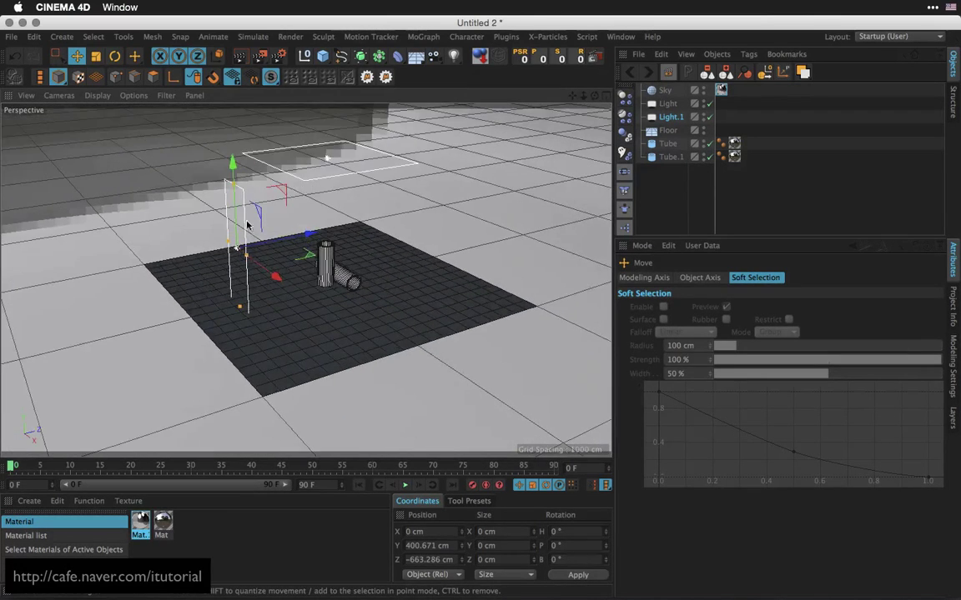
Turn off Diffuse in the vertical light's general properties.
click(670, 118)
click(738, 277)
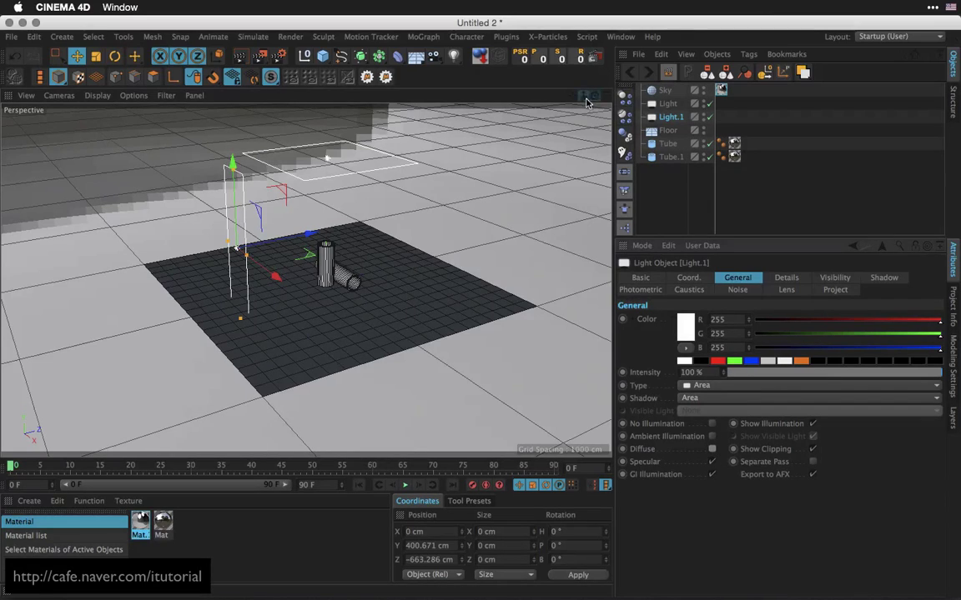
Render the tubes to the Picture Viewer, compare the strip reflection with the previous render, and stop the render.
drag(594, 96, 591, 151)
drag(585, 98, 575, 101)
click(261, 59)
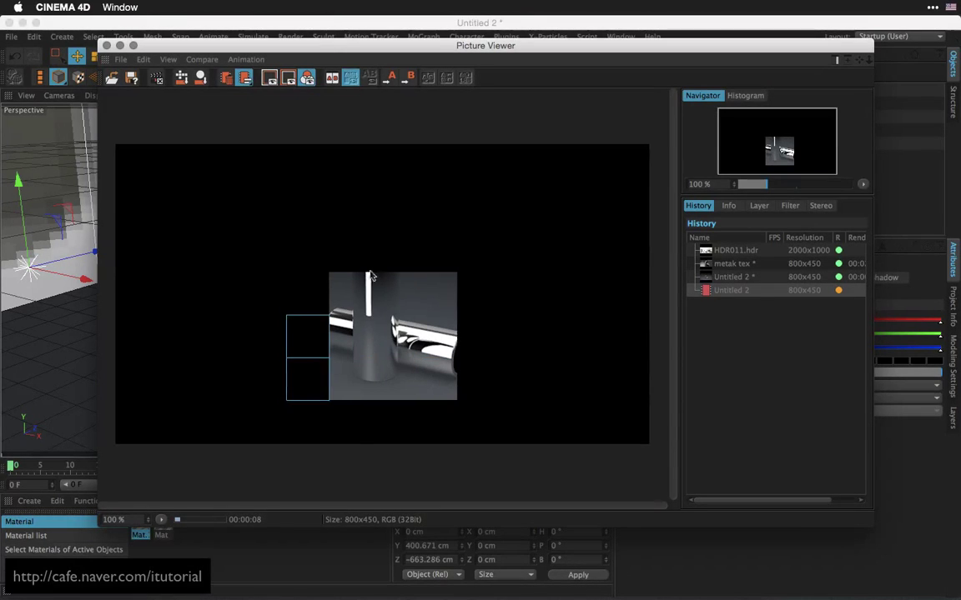
click(737, 277)
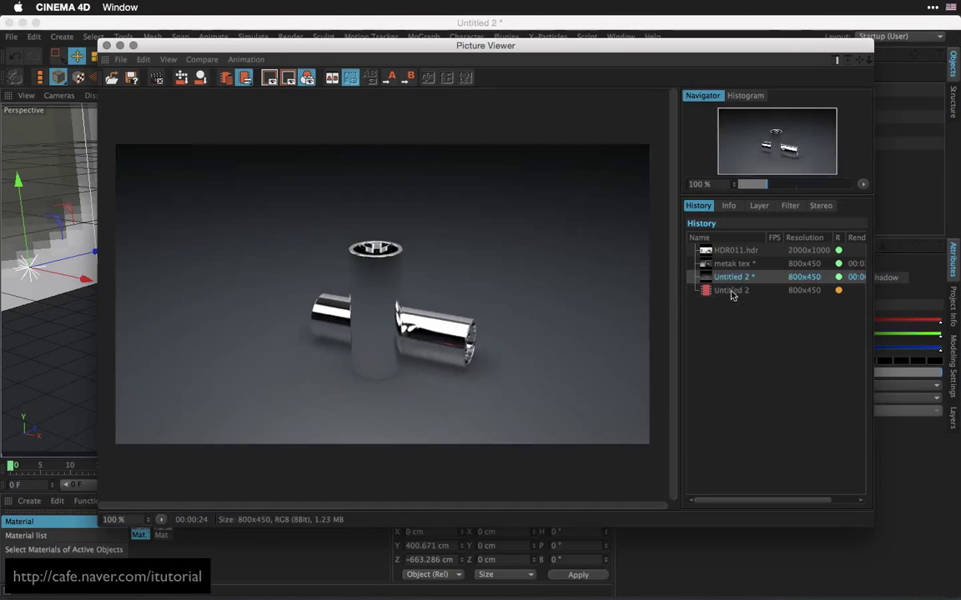
click(732, 290)
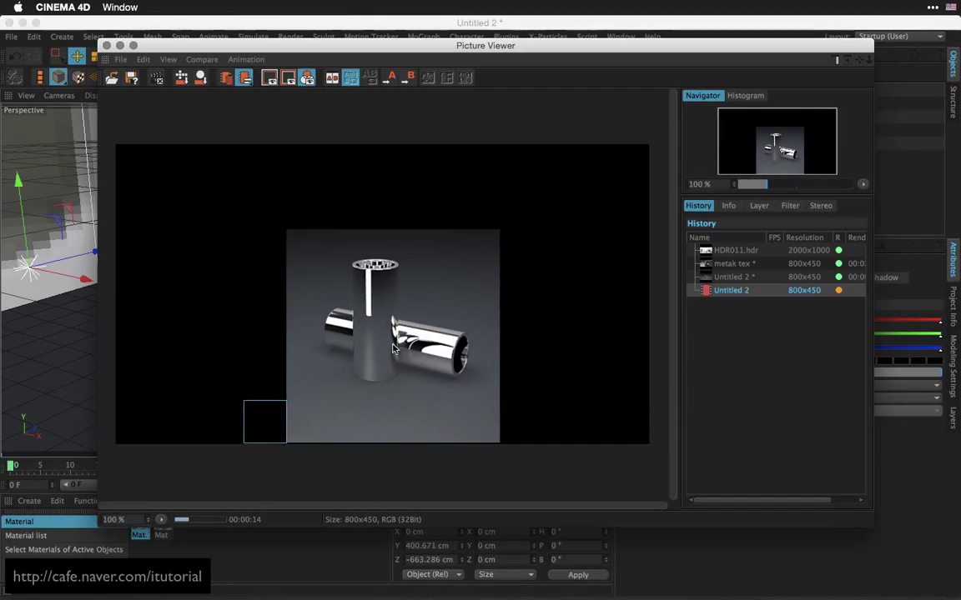
click(107, 45)
click(572, 218)
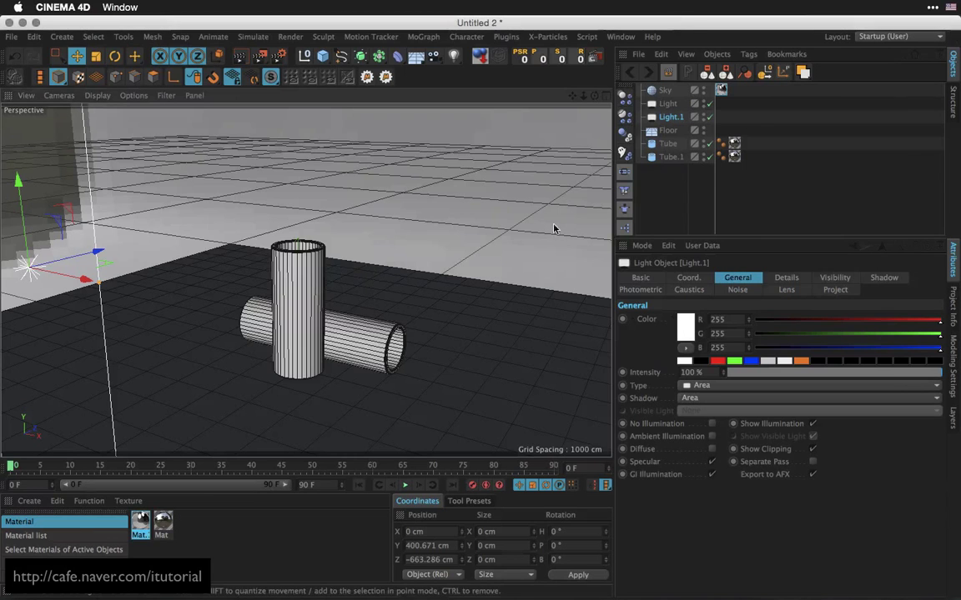
Bring the vertical light closer to the tubes at about Z -513 cm, lower it to about Y 373 cm and shorten it.
mouse_move(361, 265)
alt+mouse_down()
mouse_move(367, 255)
mouse_move(353, 248)
mouse_move(326, 280)
mouse_move(281, 259)
mouse_move(331, 254)
mouse_move(335, 243)
mouse_move(353, 257)
alt+mouse_up()
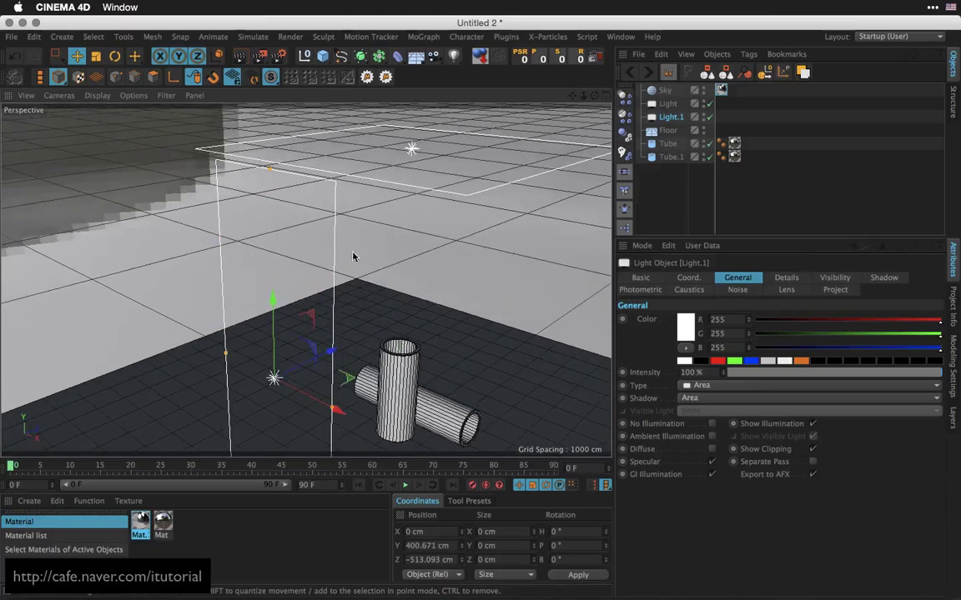
drag(271, 174, 273, 221)
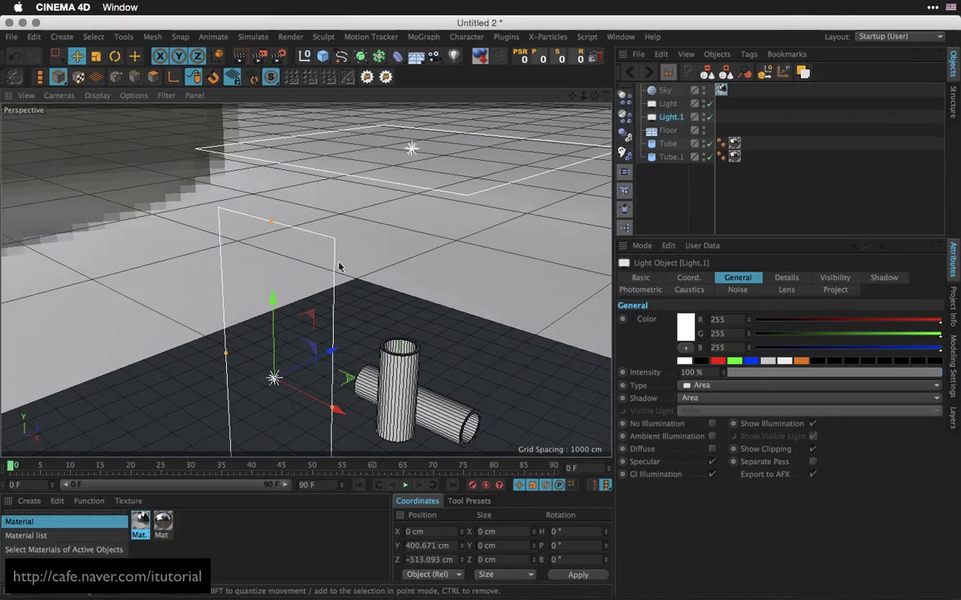
alt+middle_drag(370, 346, 379, 286)
alt+drag(378, 289, 333, 242)
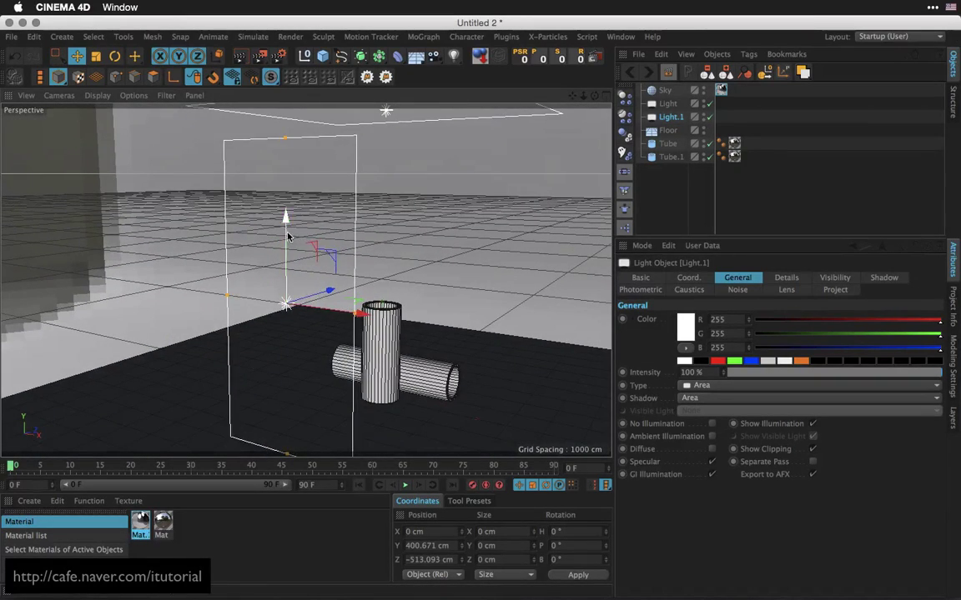
drag(284, 207, 289, 247)
alt+middle_drag(411, 260, 359, 250)
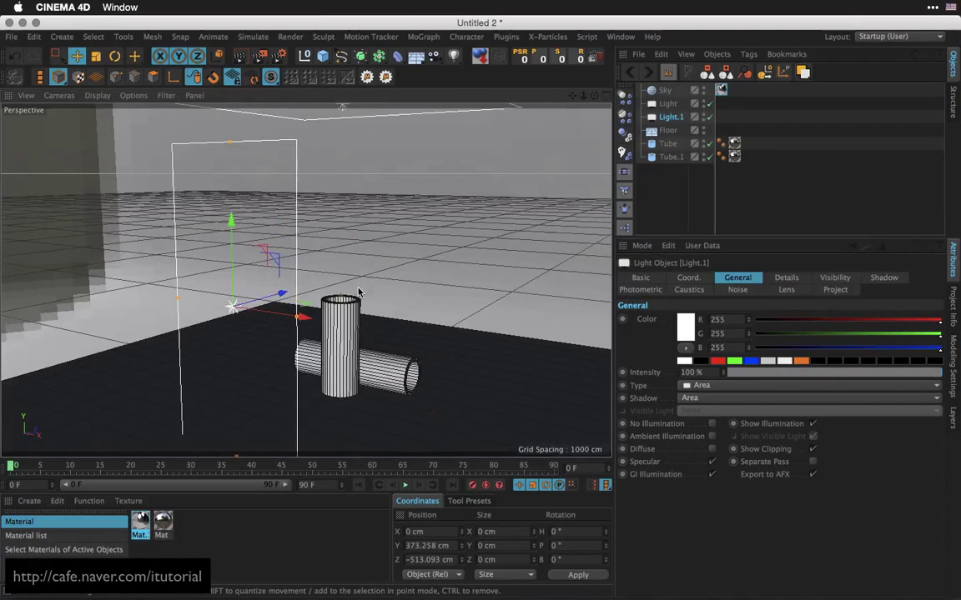
Frame the tubes closer, test render the adjusted strip light's reflection to the Picture Viewer, and stop the render.
alt+right_drag(359, 292, 412, 261)
alt+drag(367, 188, 382, 272)
click(262, 57)
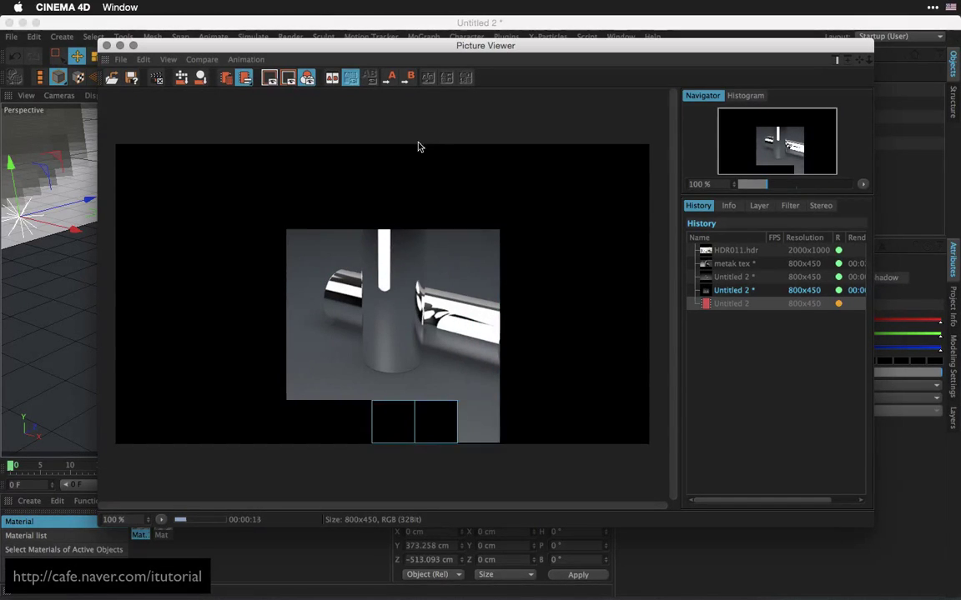
click(106, 45)
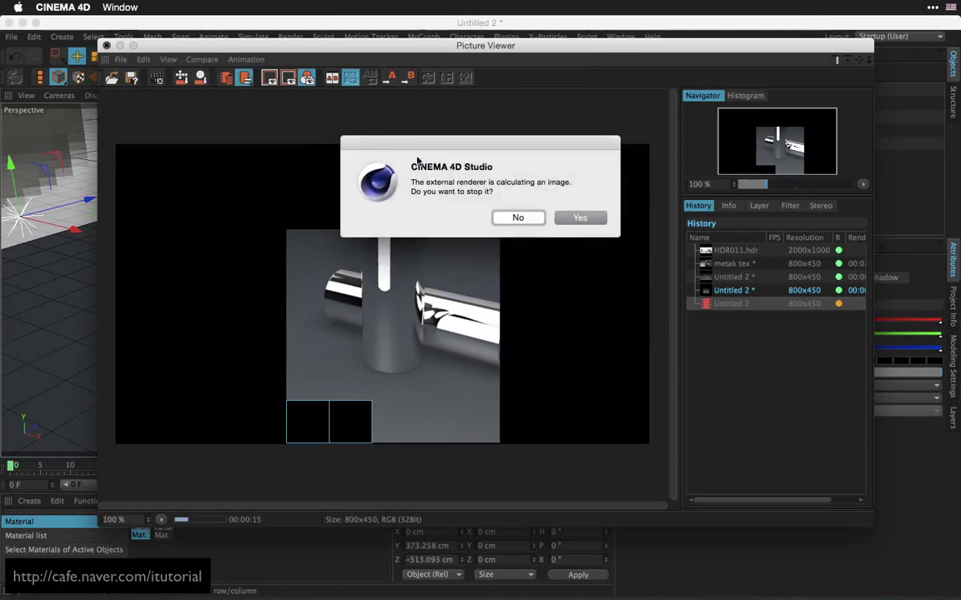
click(565, 219)
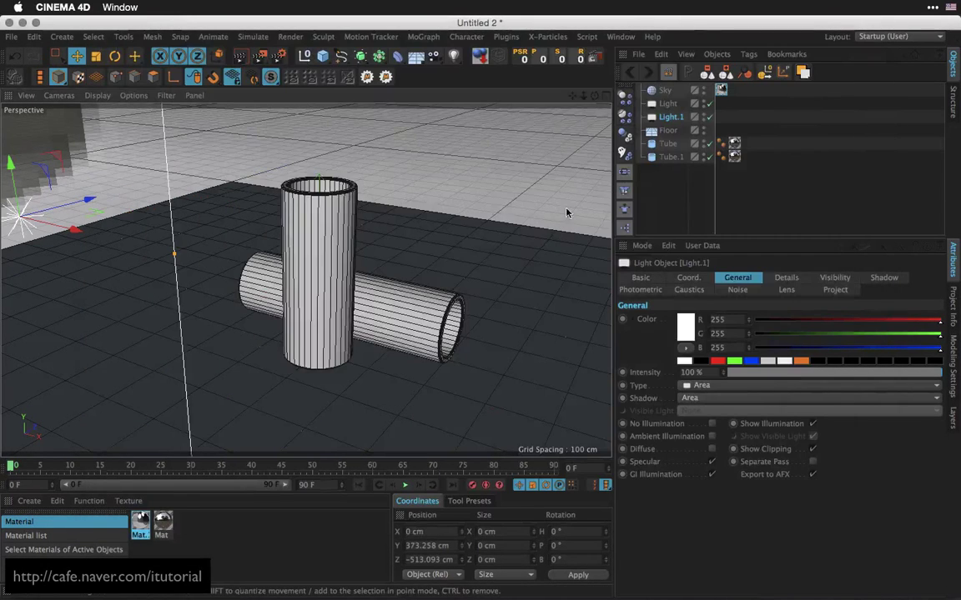
Open the tubes' material and assign a Fresnel shader as the layer color texture of its Reflectance Layer 1.
click(164, 521)
double_click(165, 521)
drag(428, 91, 650, 73)
click(456, 264)
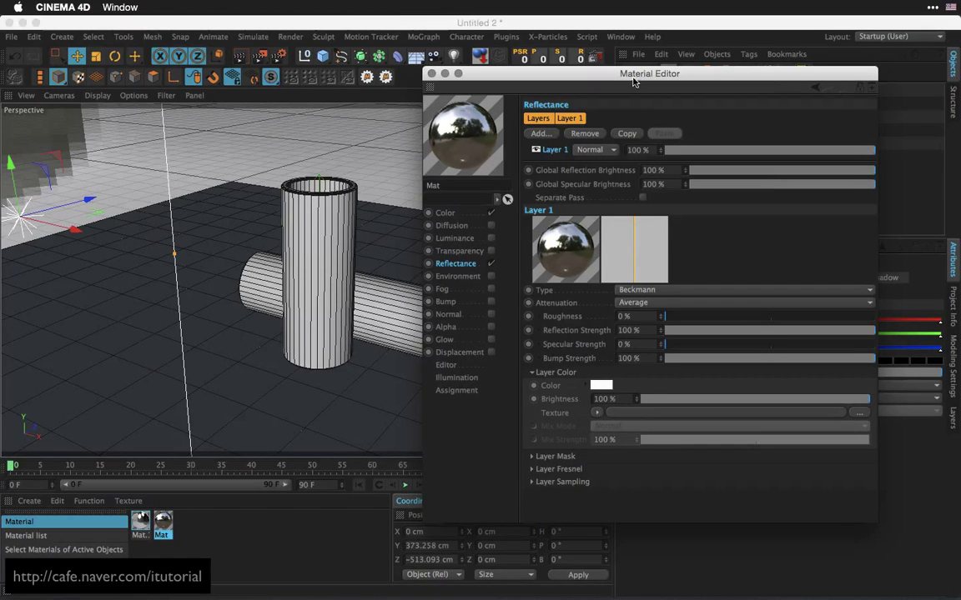
drag(633, 79, 643, 68)
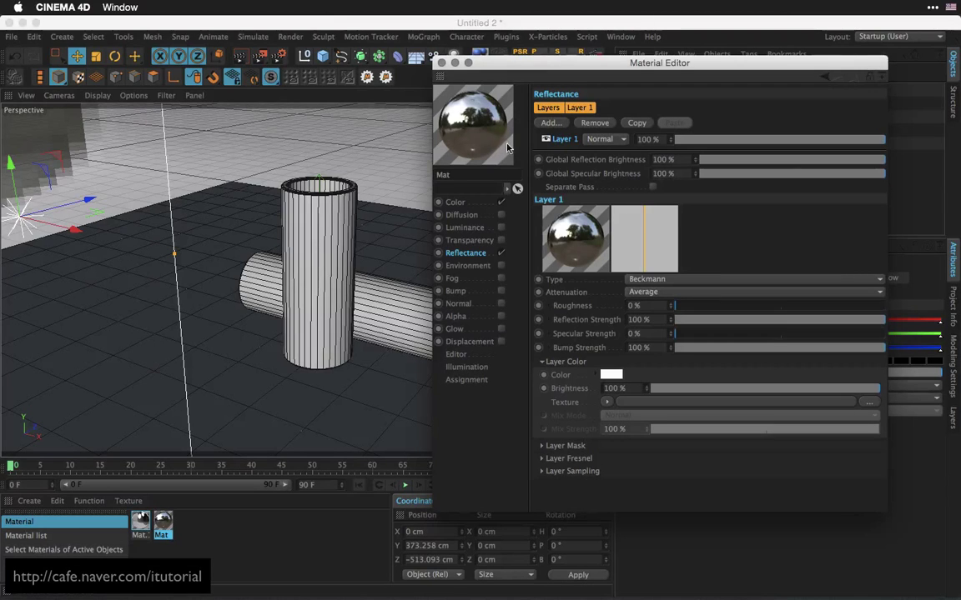
click(607, 402)
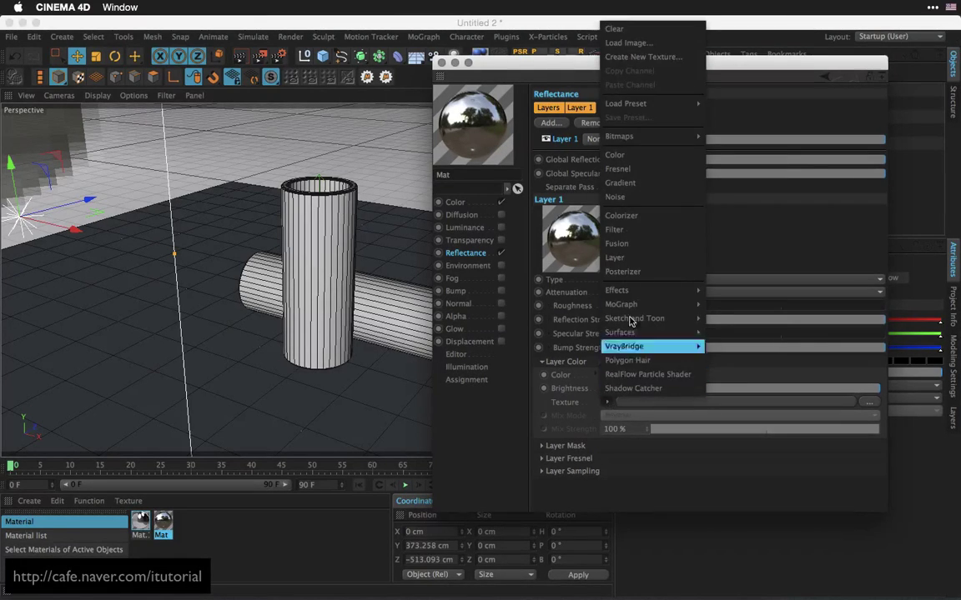
click(618, 169)
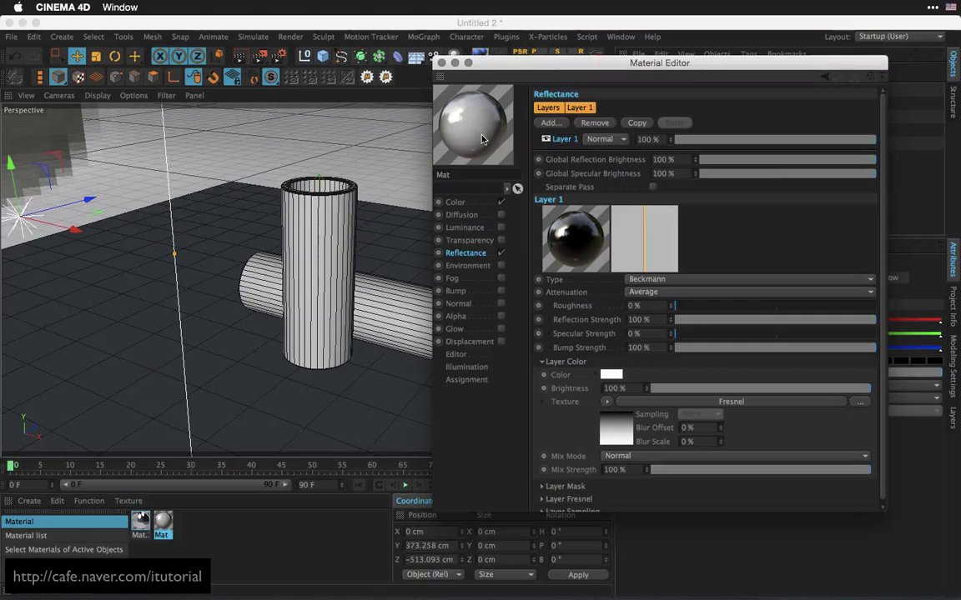
Test render the tubes with the Fresnel reflectance in the Picture Viewer, and stop the render.
drag(491, 63, 594, 59)
click(261, 56)
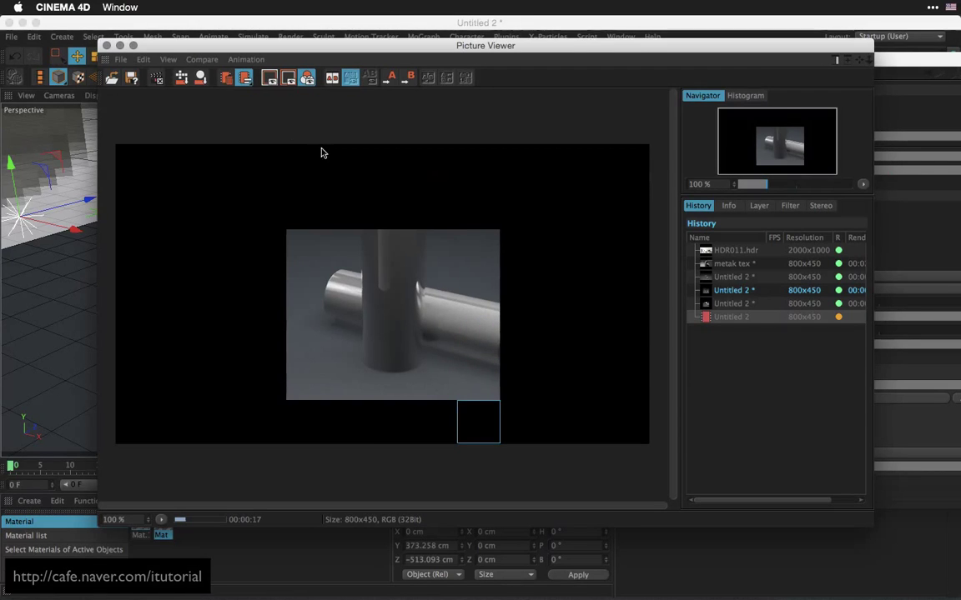
click(106, 45)
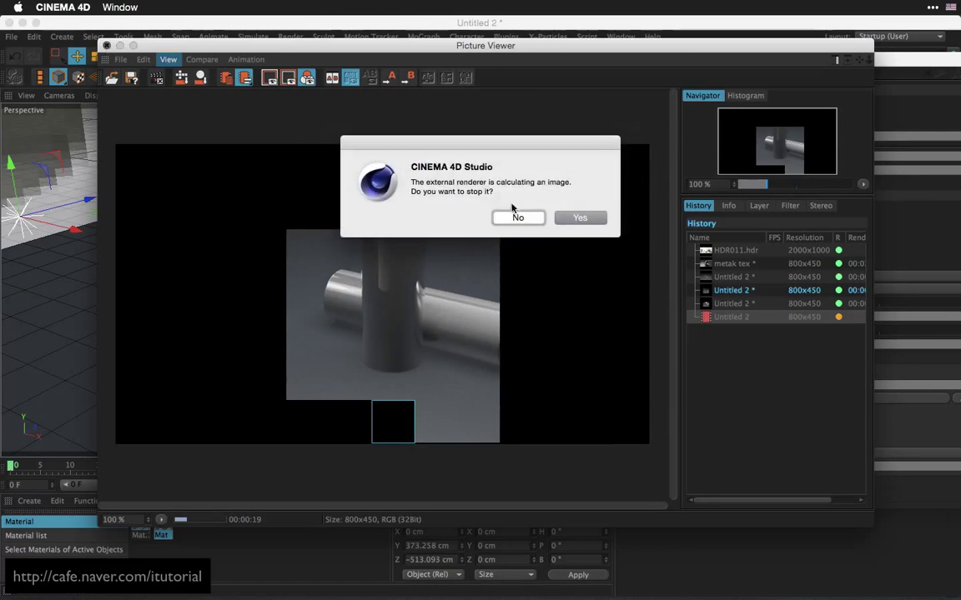
click(580, 217)
Set Layer 1's Reflection Strength to 71 % and add a GGX reflectance layer using Add blending.
drag(708, 58, 598, 70)
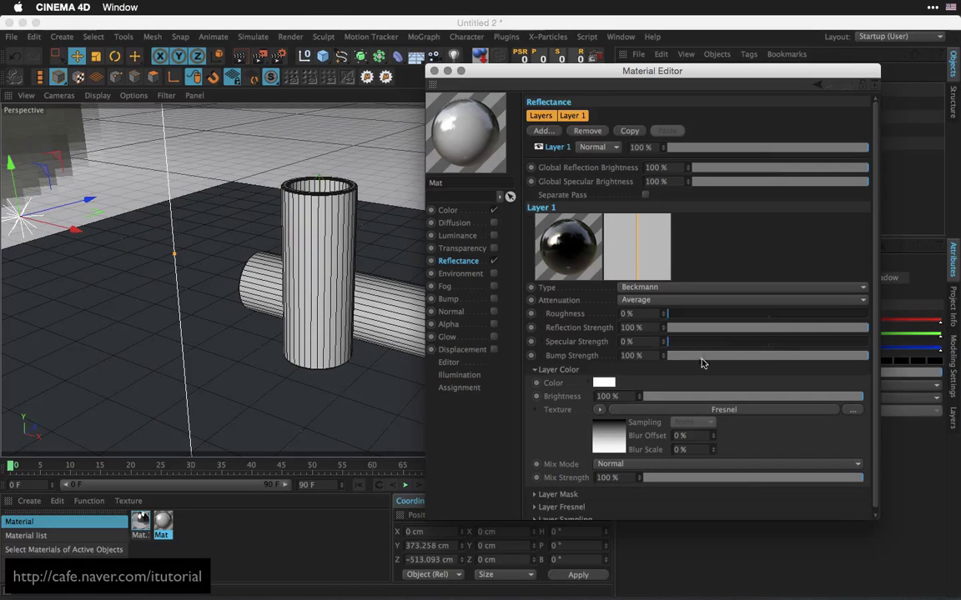
drag(851, 332, 811, 333)
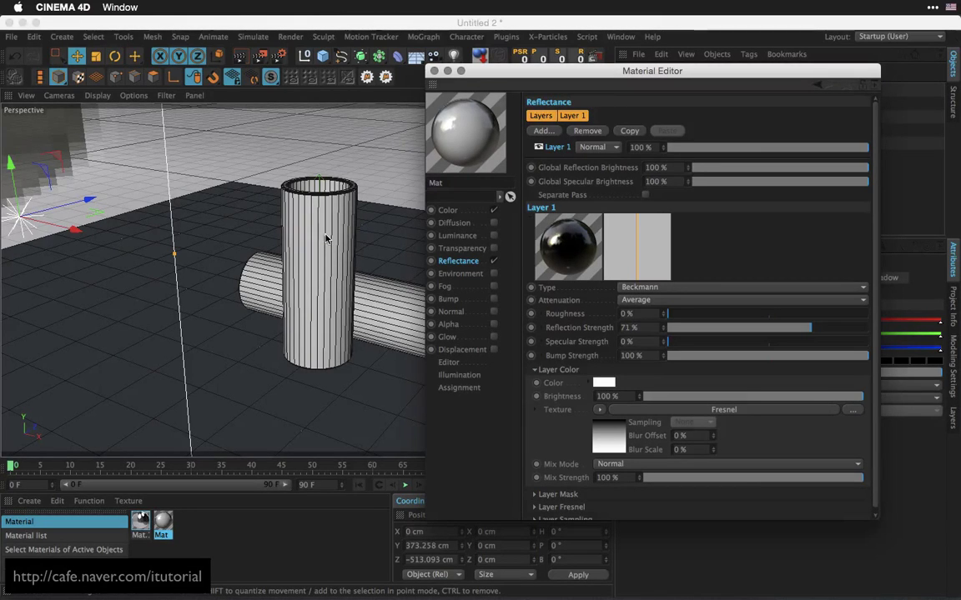
click(543, 131)
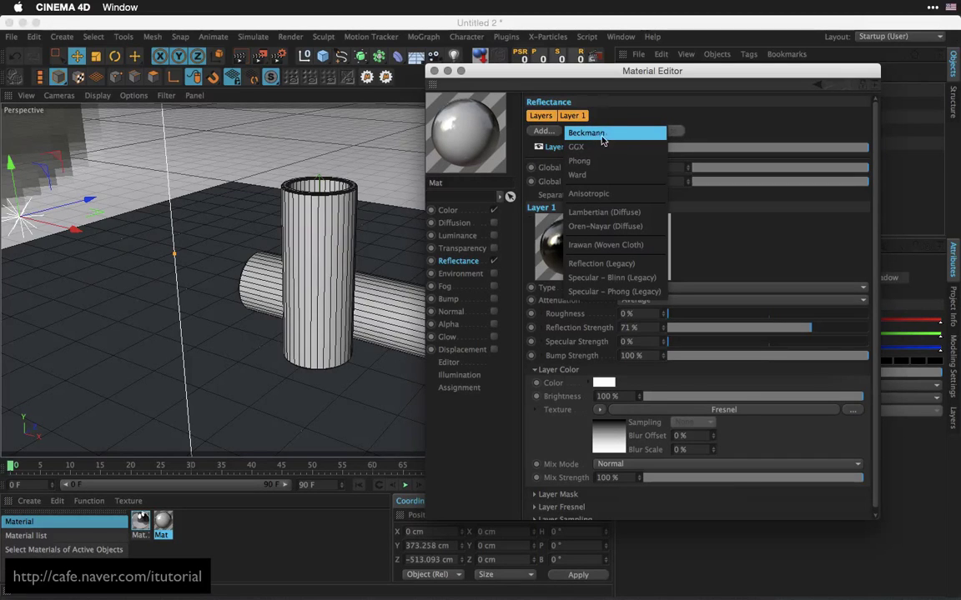
click(607, 148)
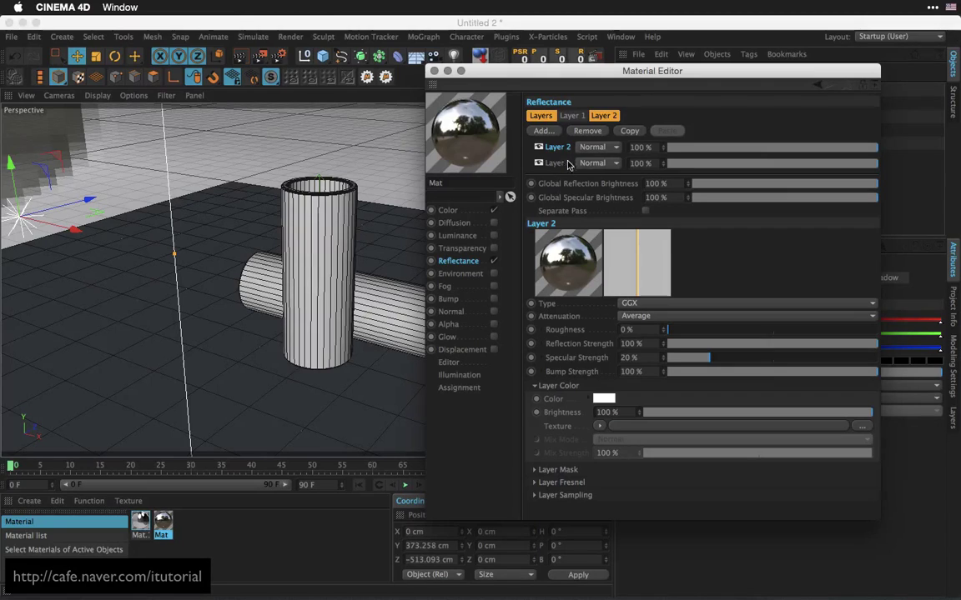
click(594, 147)
click(585, 175)
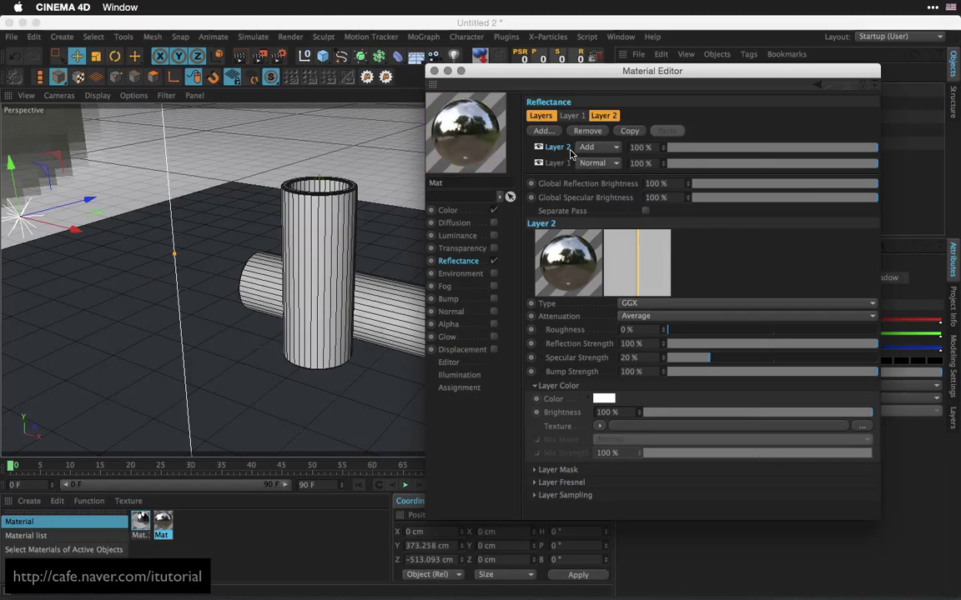
Hide Layer 1 and set Layer 2's Roughness to 30 %, Reflection Strength to 0 % and Specular Strength to 38 %.
click(539, 163)
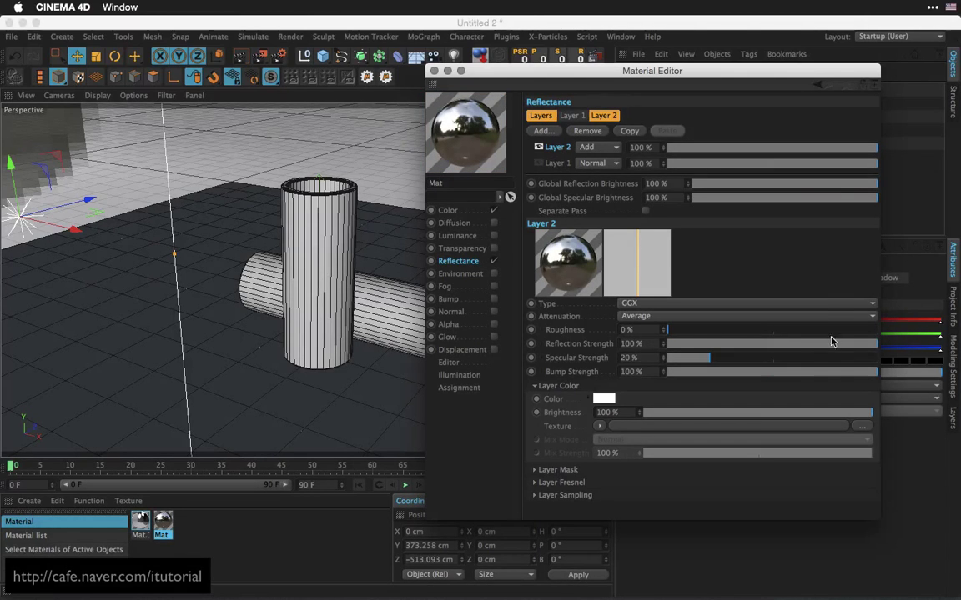
drag(844, 347, 589, 378)
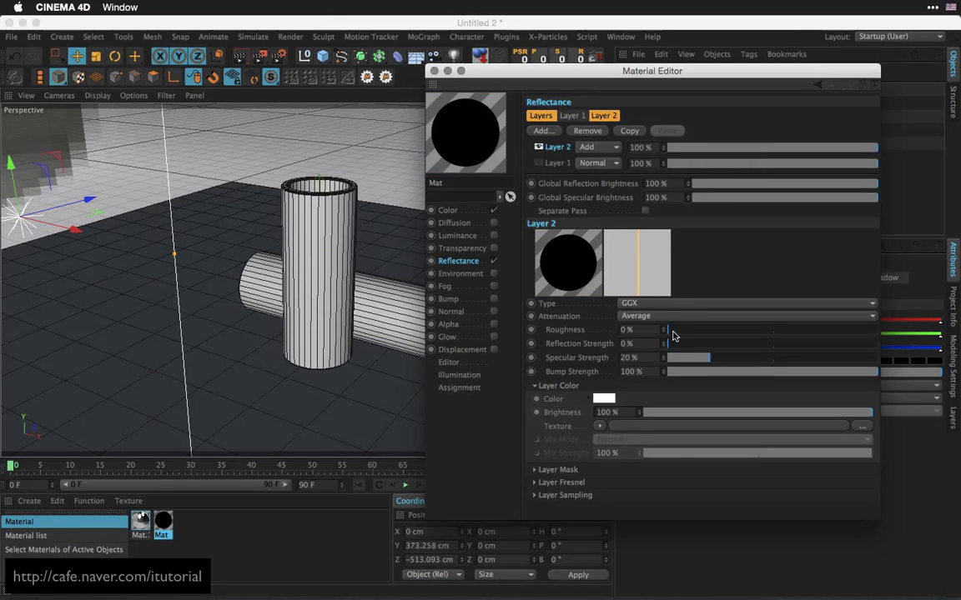
drag(673, 335, 697, 333)
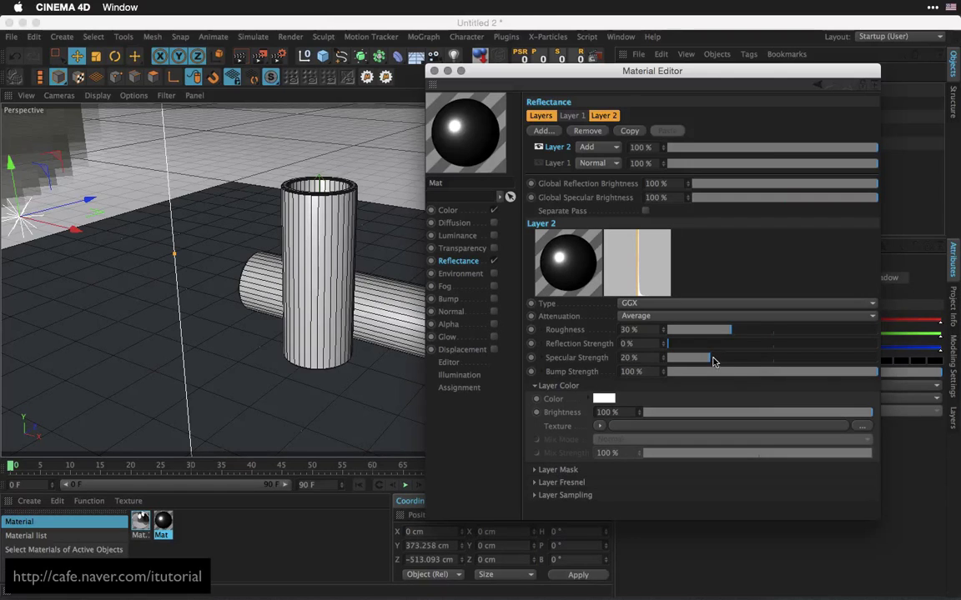
drag(751, 359, 747, 361)
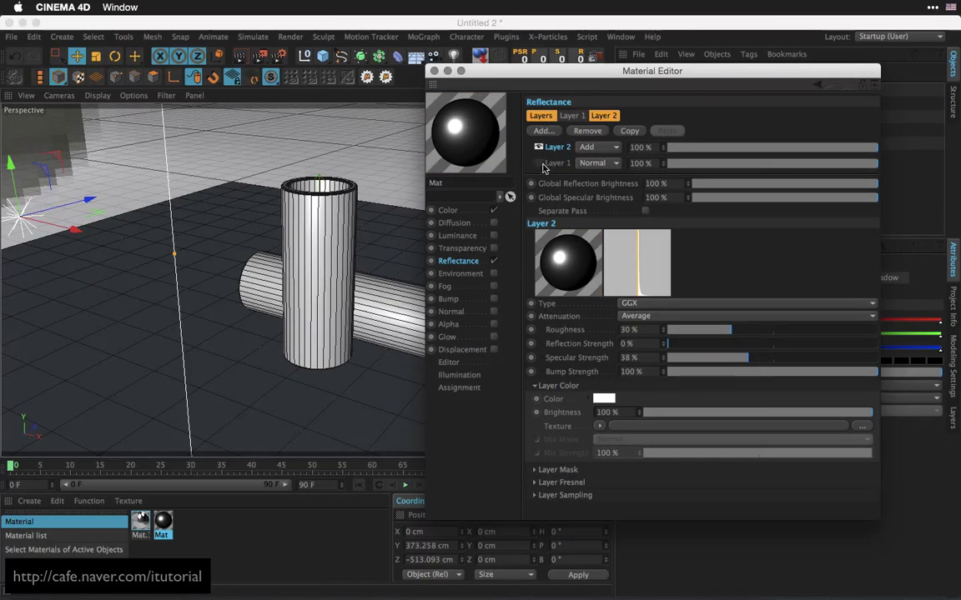
Test render the tubes with only the GGX layer active in the Picture Viewer, and stop the render.
drag(557, 78, 642, 74)
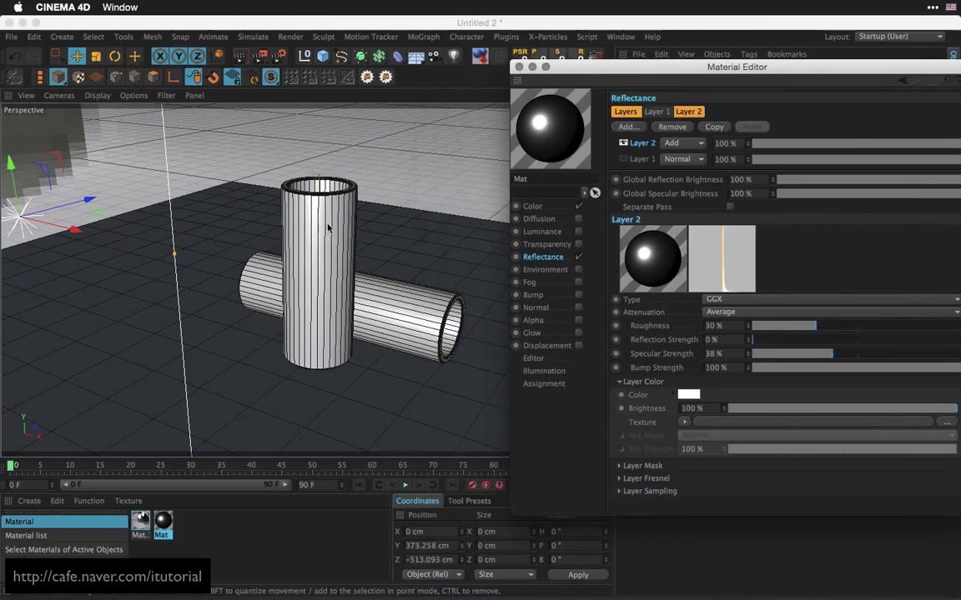
click(260, 57)
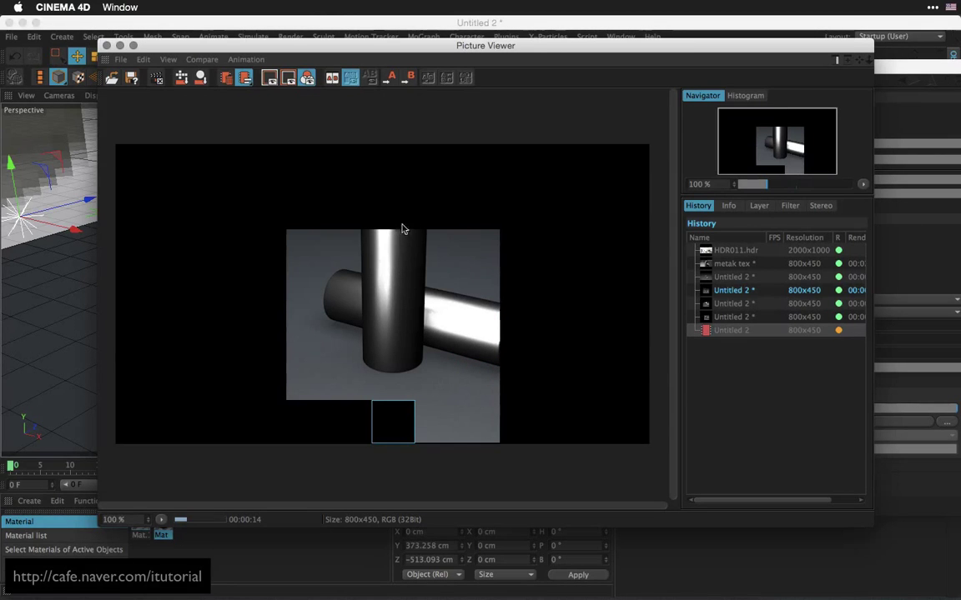
click(106, 45)
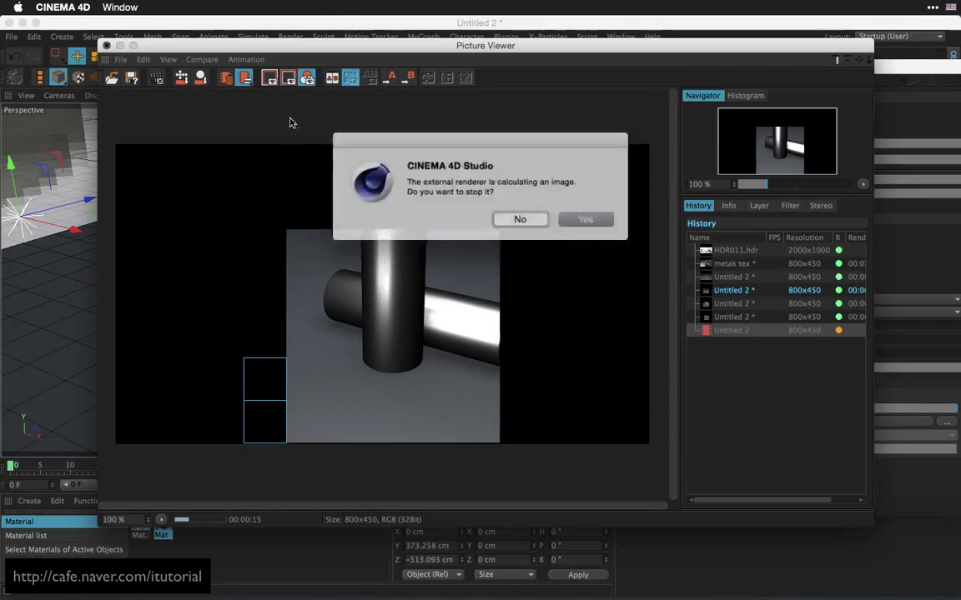
click(556, 218)
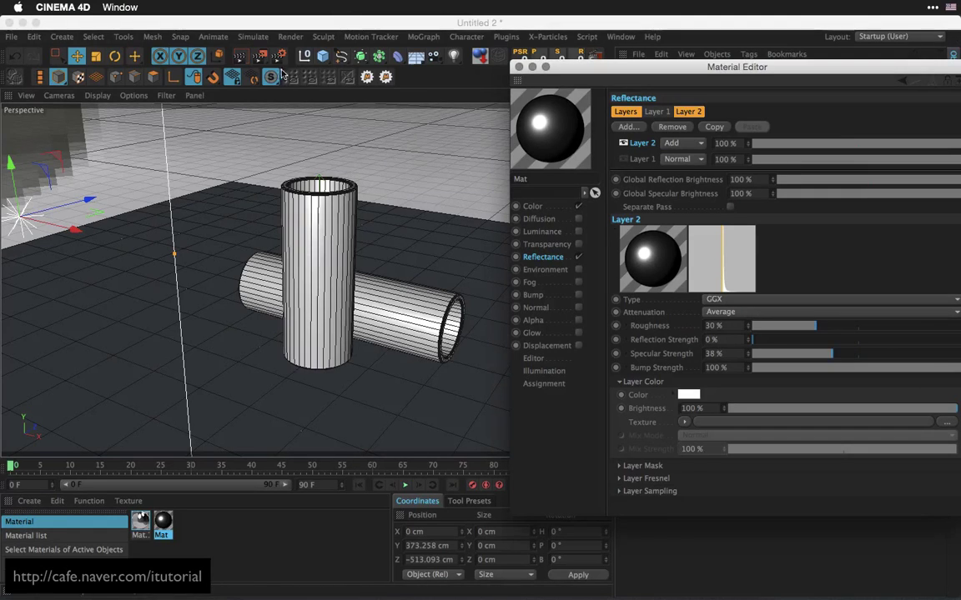
Start an interactive render region and fit it around the upright tube at a finer preview resolution.
drag(263, 61, 354, 251)
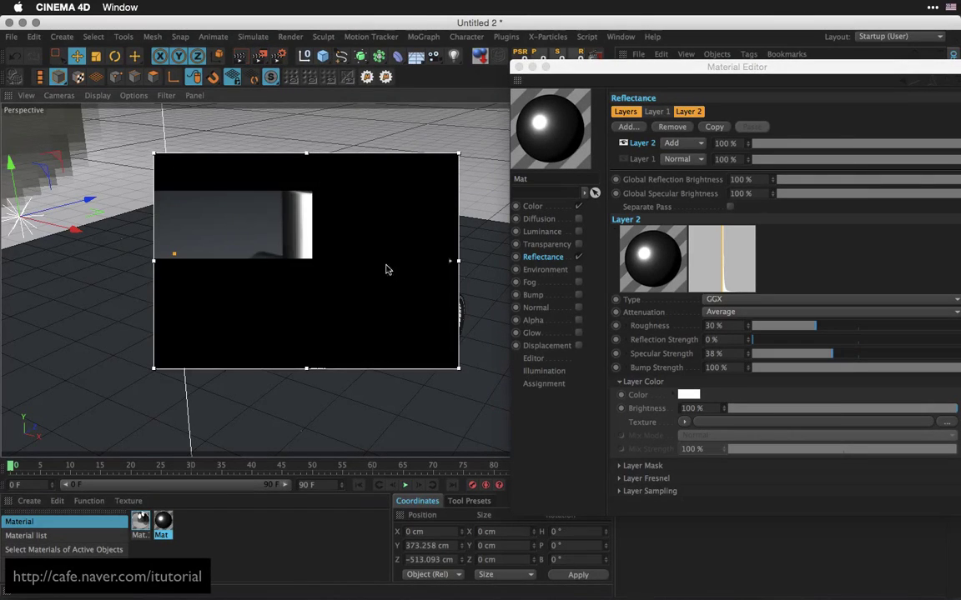
drag(456, 364, 397, 370)
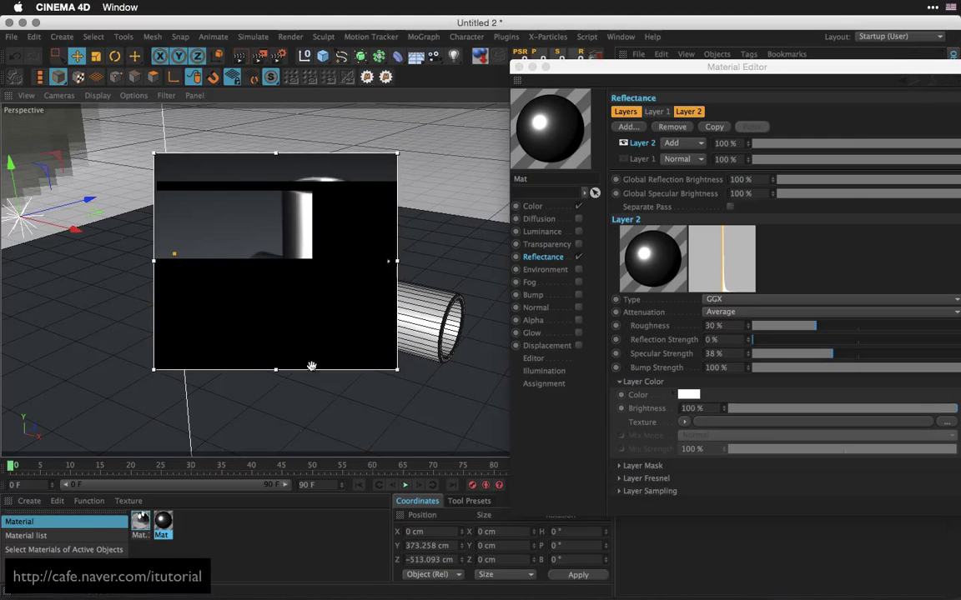
drag(147, 370, 279, 380)
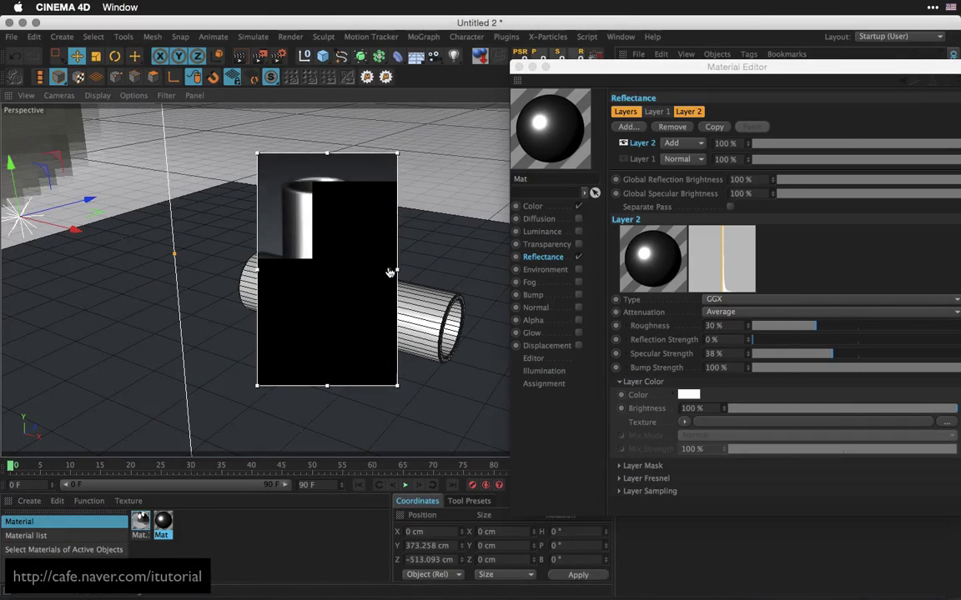
drag(389, 235, 388, 223)
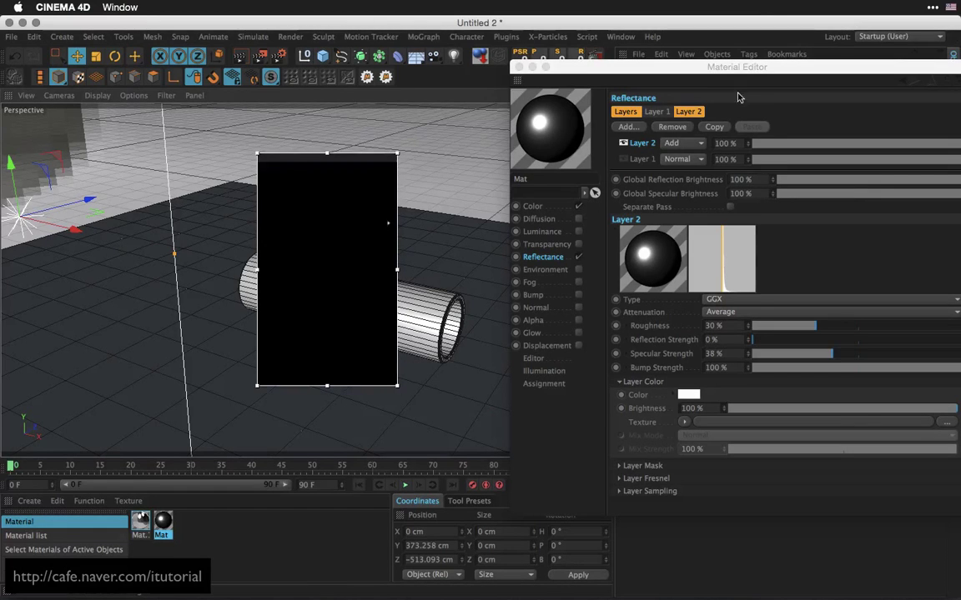
drag(742, 72, 691, 43)
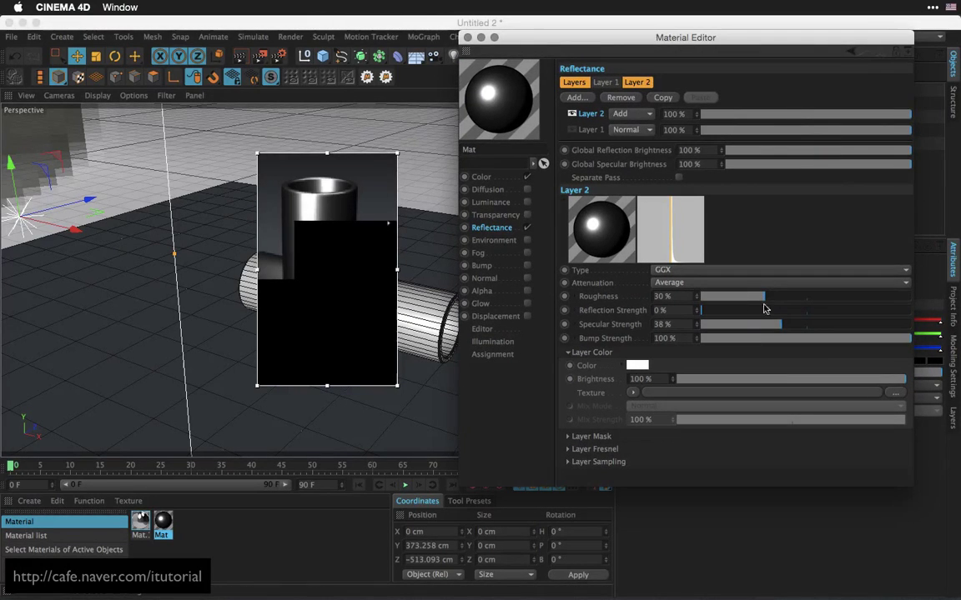
Set Layer 2's Roughness to 27 % and Specular Strength to 40 %, and turn off the interactive render region.
drag(766, 301, 808, 326)
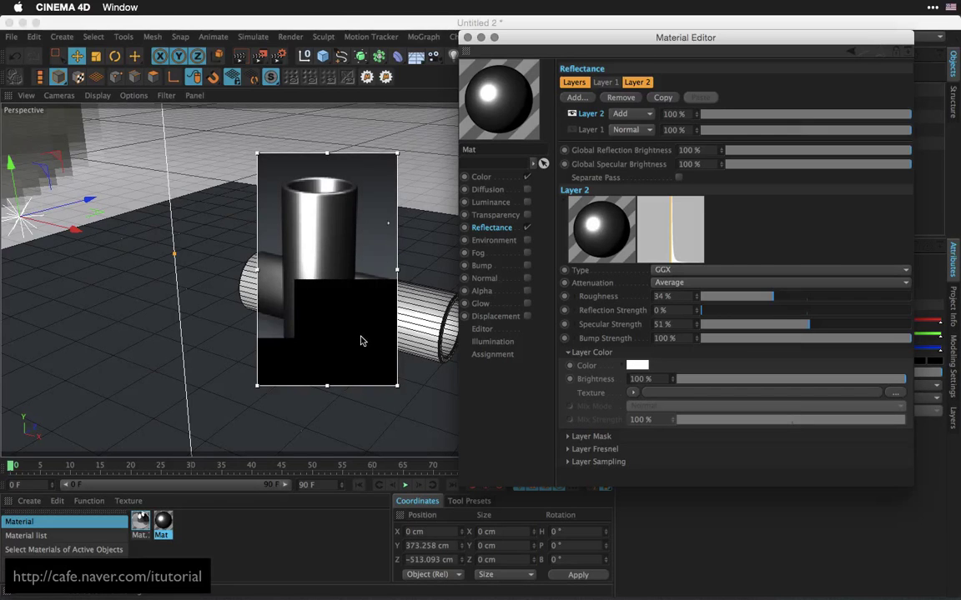
click(793, 326)
drag(787, 298, 770, 299)
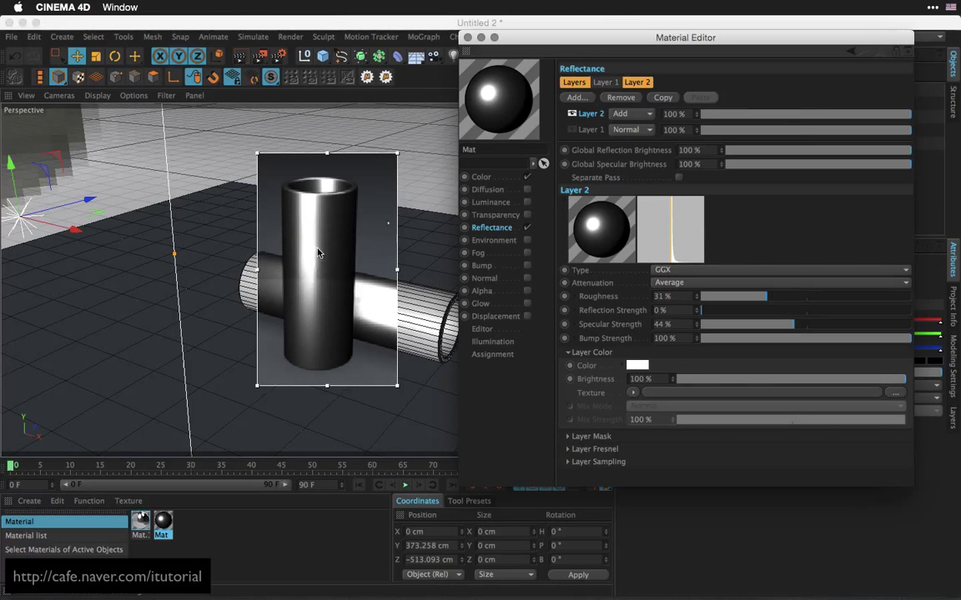
drag(764, 298, 786, 325)
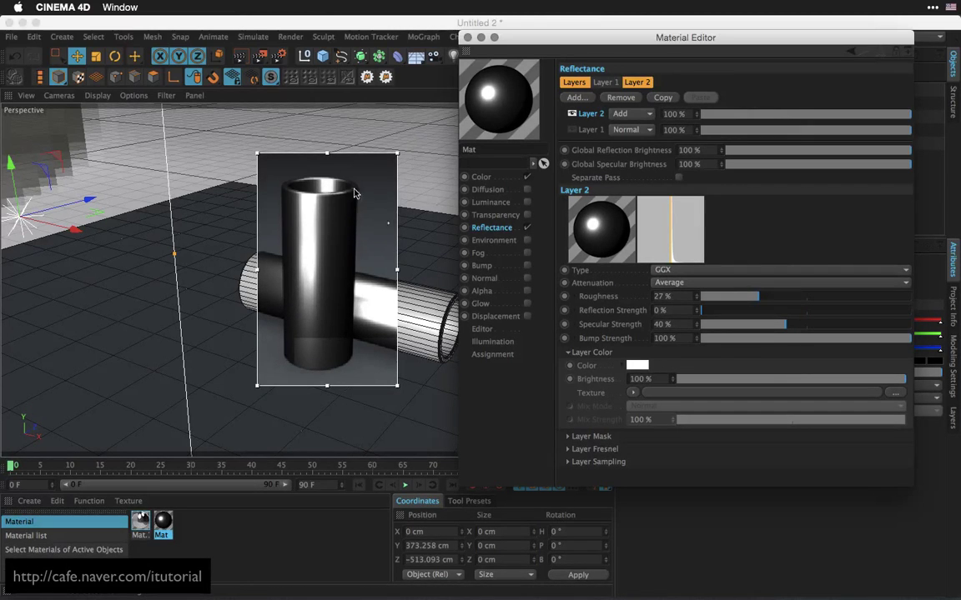
click(261, 56)
click(302, 231)
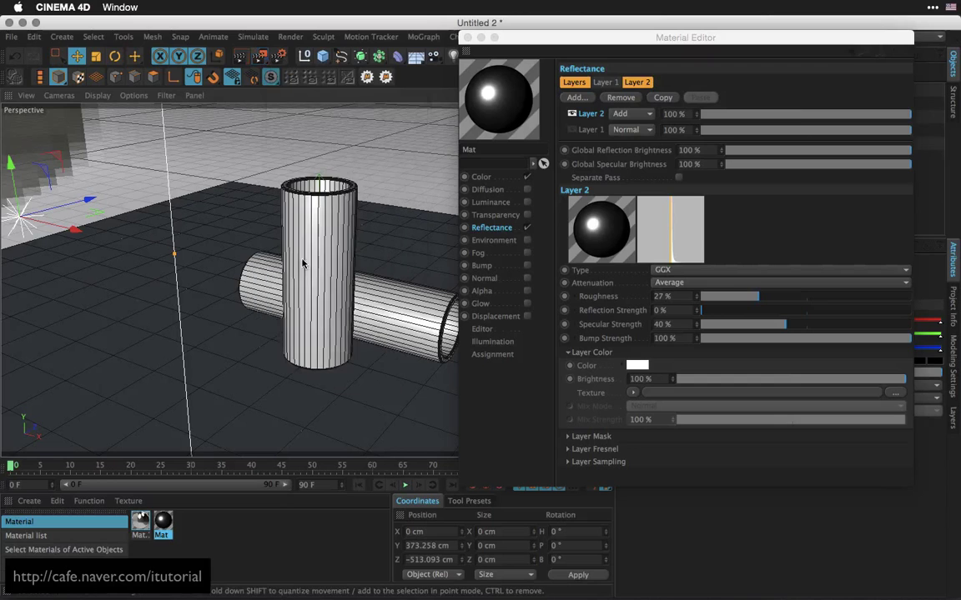
Show Layer 1 again and test render the tubes with both reflectance layers in the Picture Viewer, stopping the render.
click(571, 129)
drag(610, 38, 677, 43)
click(271, 77)
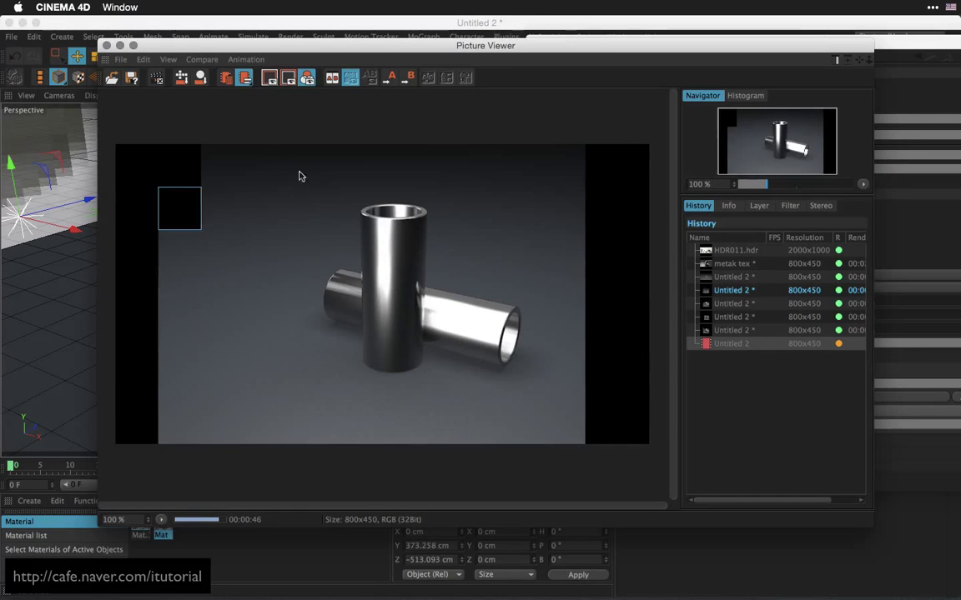
click(106, 45)
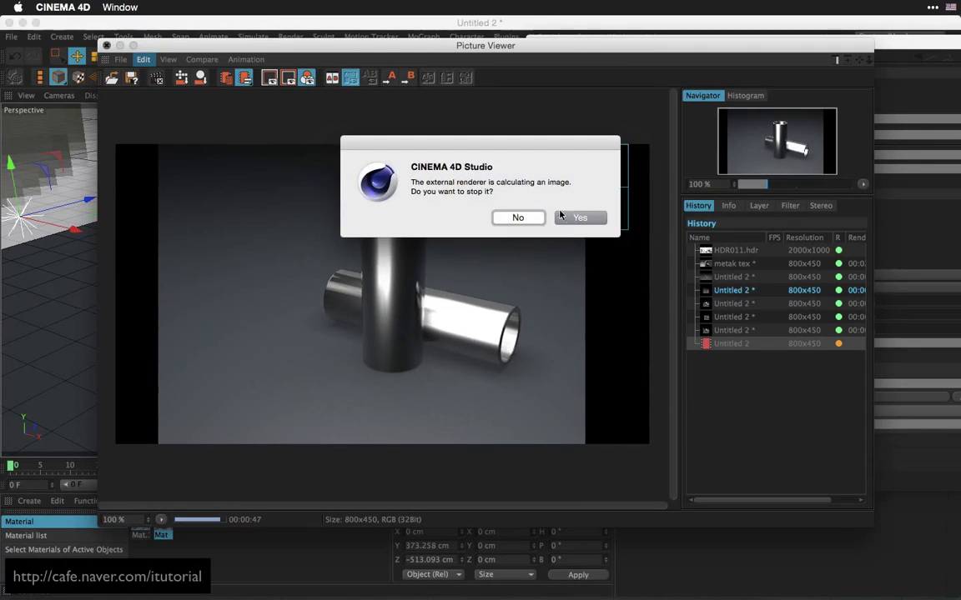
click(574, 216)
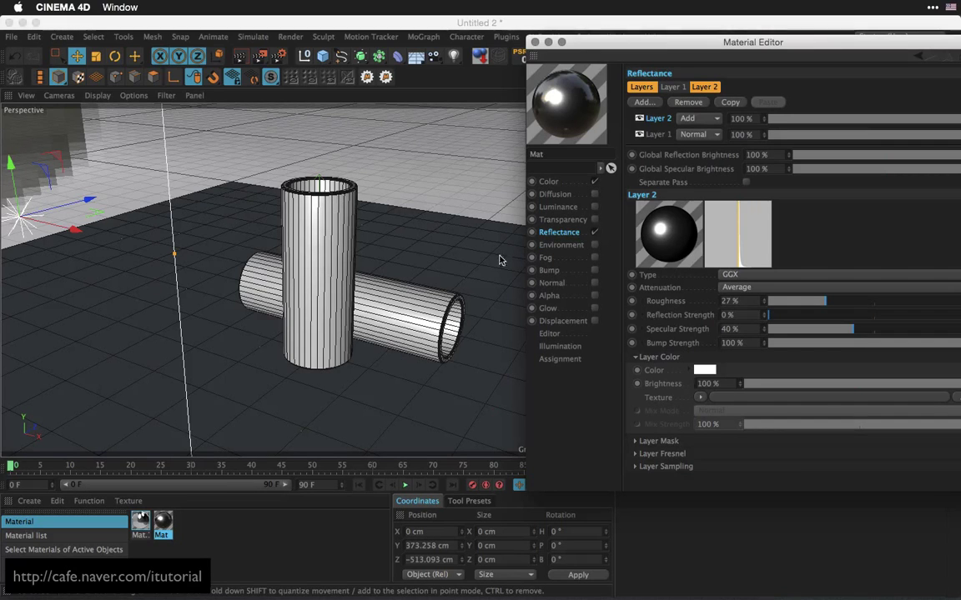
Close the tube material, create a new material for the floor and set its color to white.
click(290, 358)
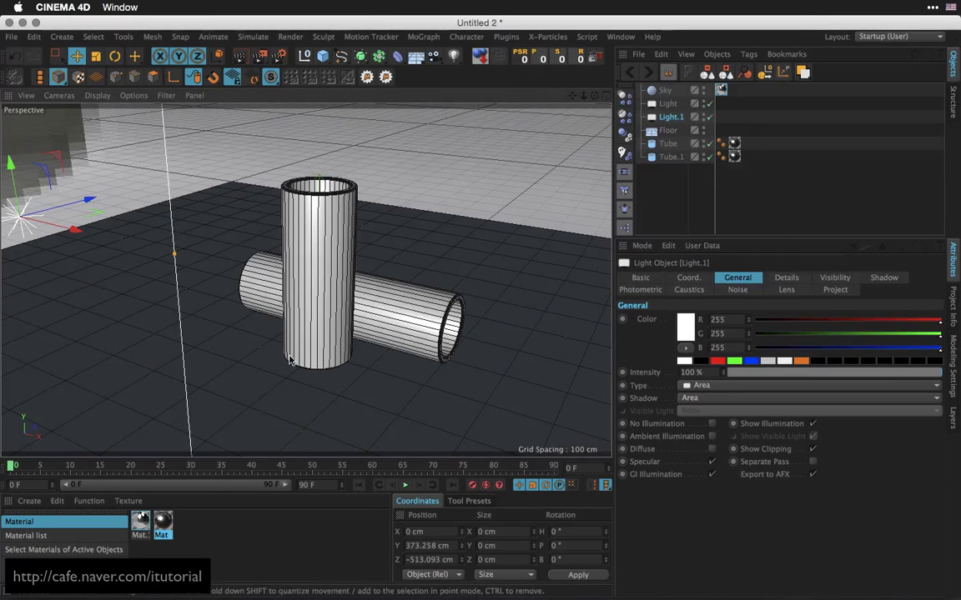
double_click(197, 532)
double_click(143, 524)
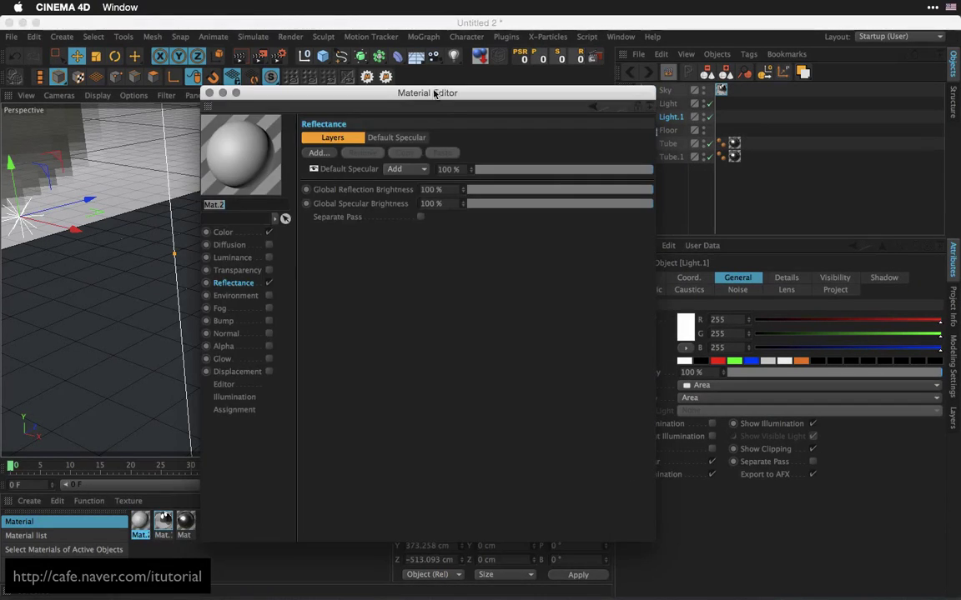
drag(425, 93, 556, 95)
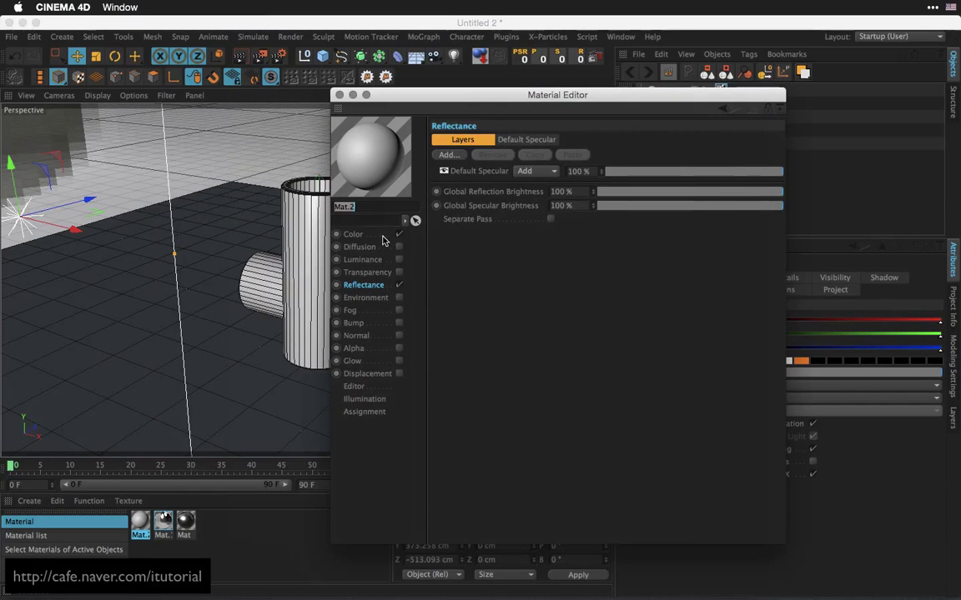
click(353, 234)
click(505, 181)
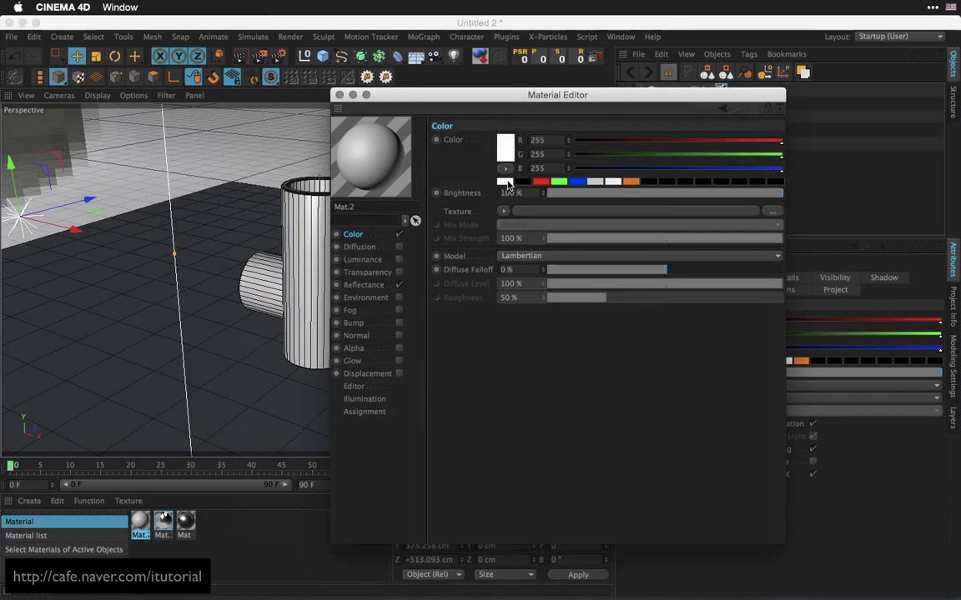
Remove the Default Specular layer from the new material's reflectance and add a Beckmann layer.
click(367, 285)
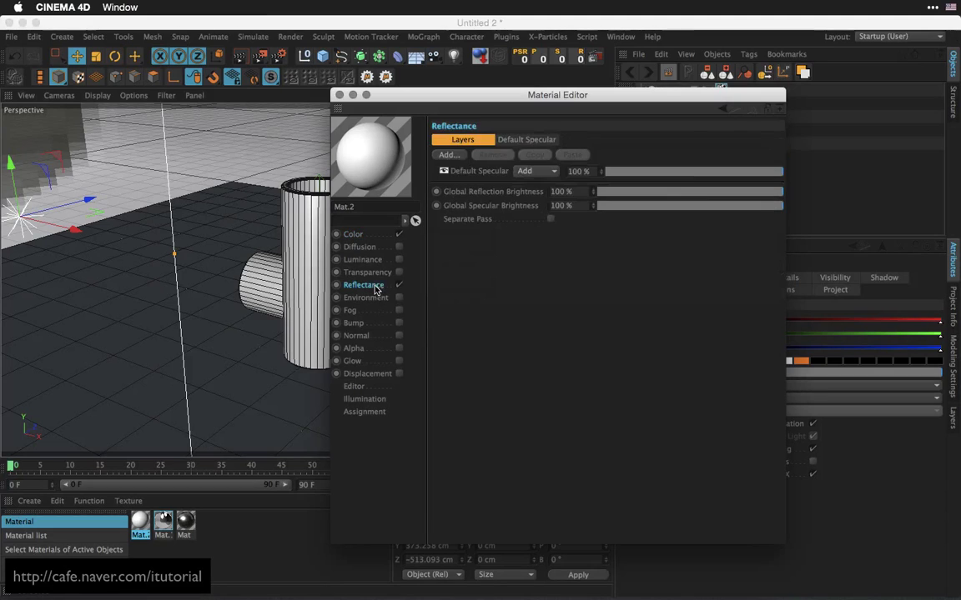
click(469, 173)
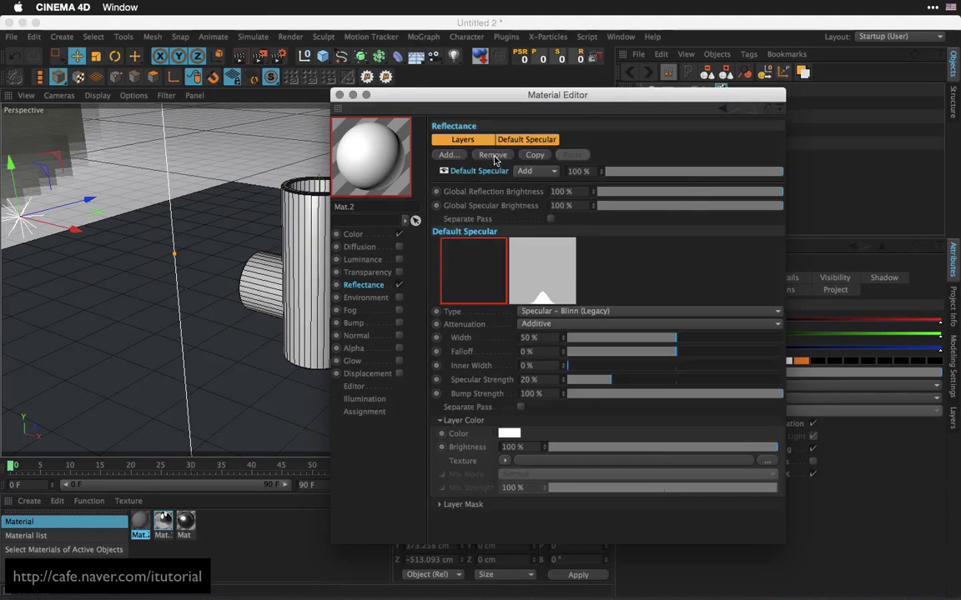
click(492, 154)
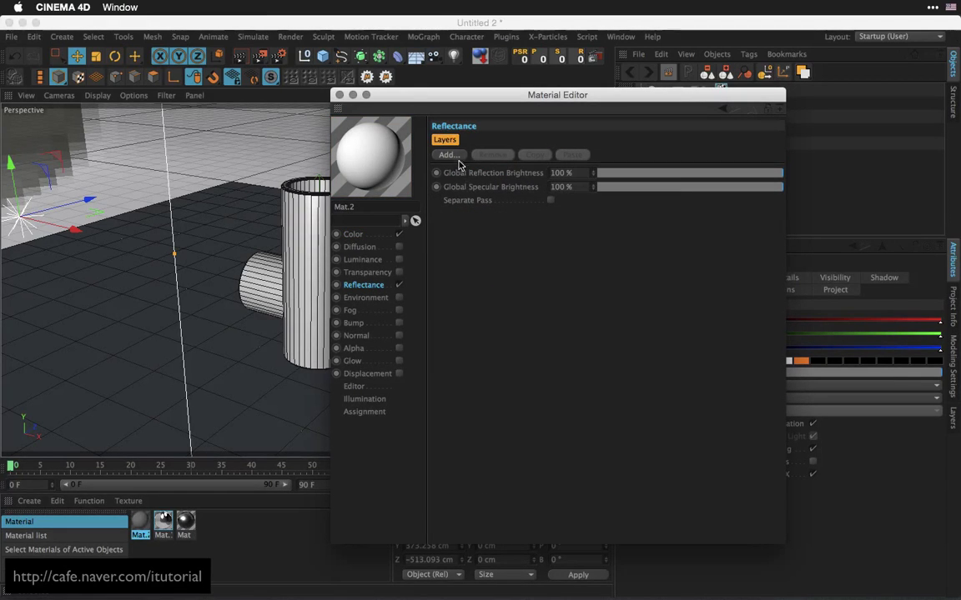
click(447, 155)
click(491, 158)
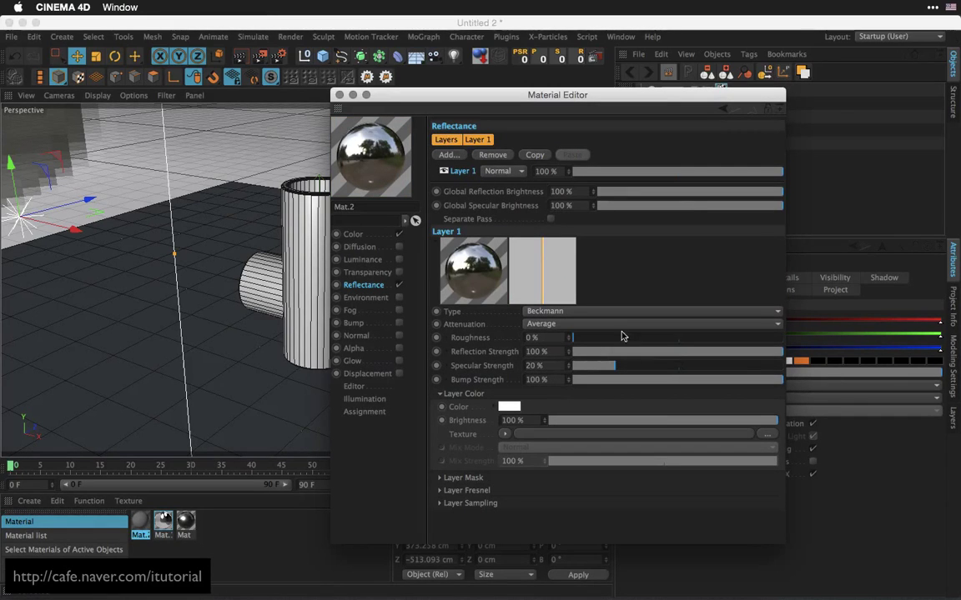
Set the Beckmann layer's Roughness to 10 %, Reflection Strength to 10 % and Specular Strength to 0 %.
click(706, 352)
drag(706, 352, 688, 353)
drag(617, 367, 476, 396)
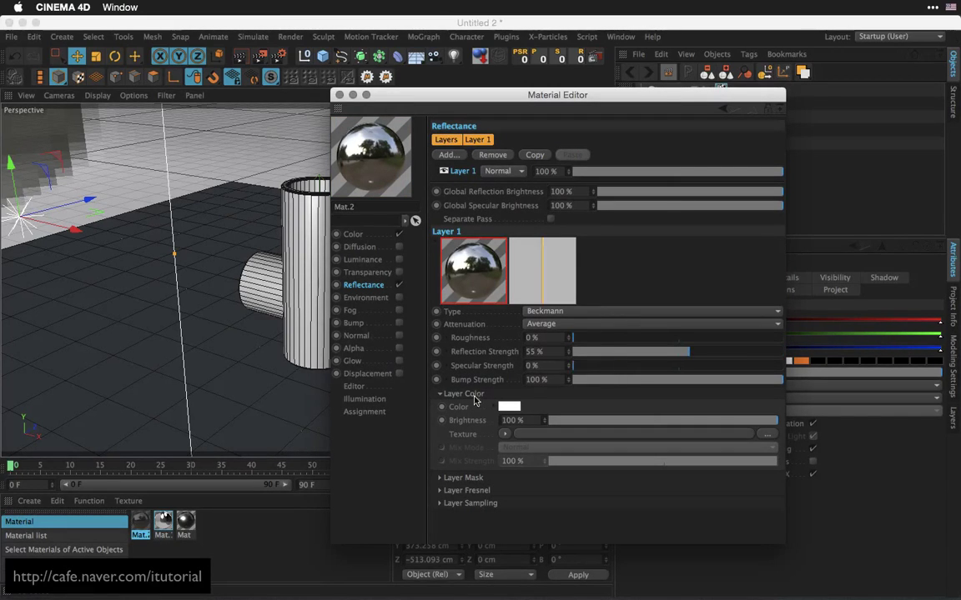
drag(681, 352, 586, 347)
Apply the new reflective material Mat.2 to the Floor object and close the material's settings.
drag(476, 94, 692, 146)
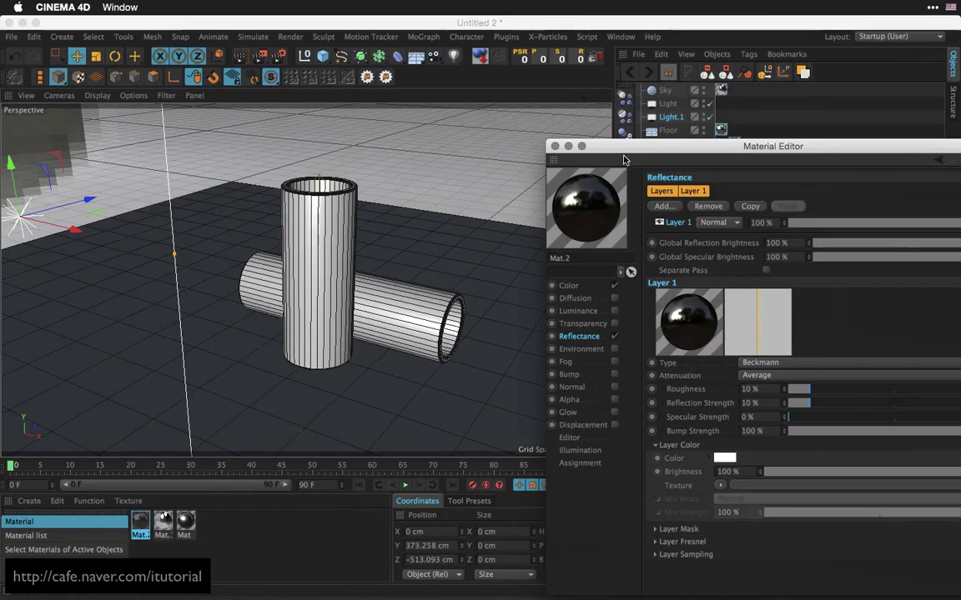
drag(630, 148, 640, 144)
click(565, 142)
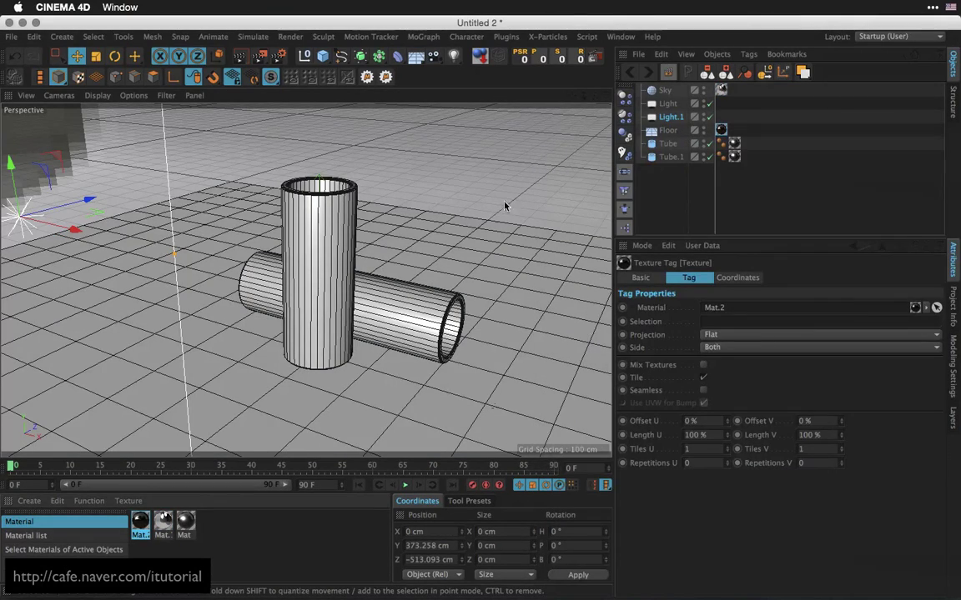
Test render the tubes on the reflective floor from a lower angle in the Picture Viewer, and close the render.
alt+drag(448, 274, 384, 264)
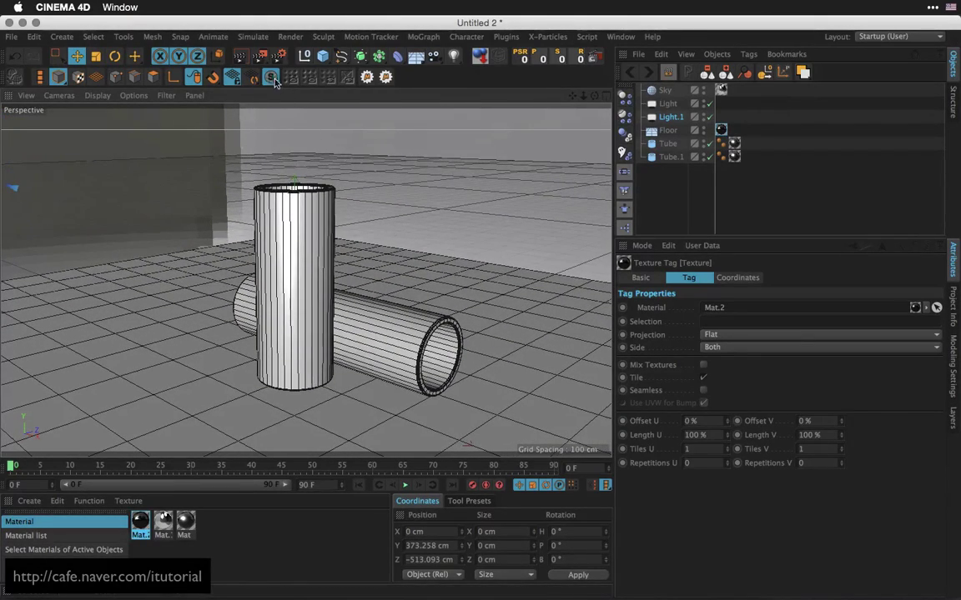
click(261, 57)
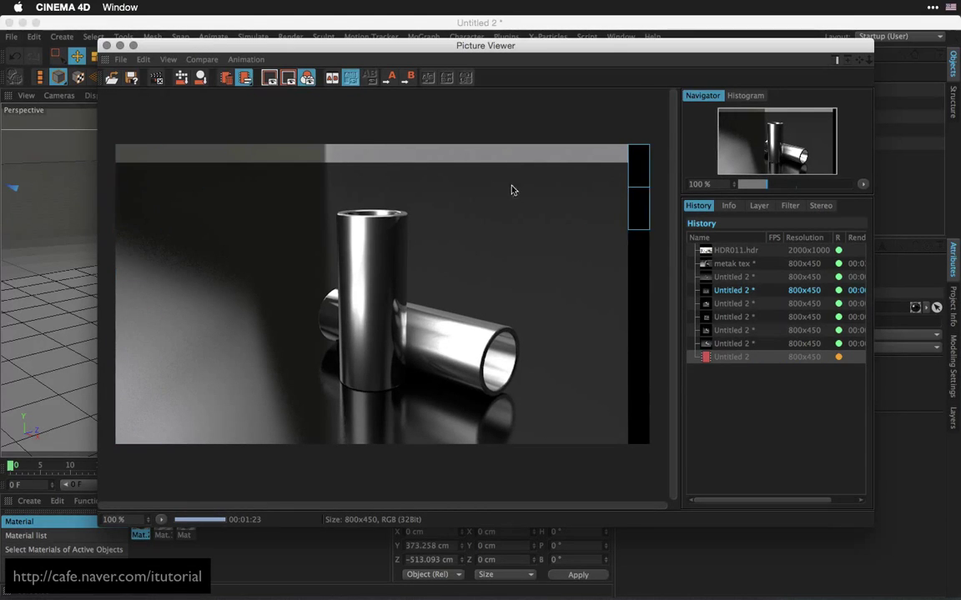
drag(350, 44, 362, 42)
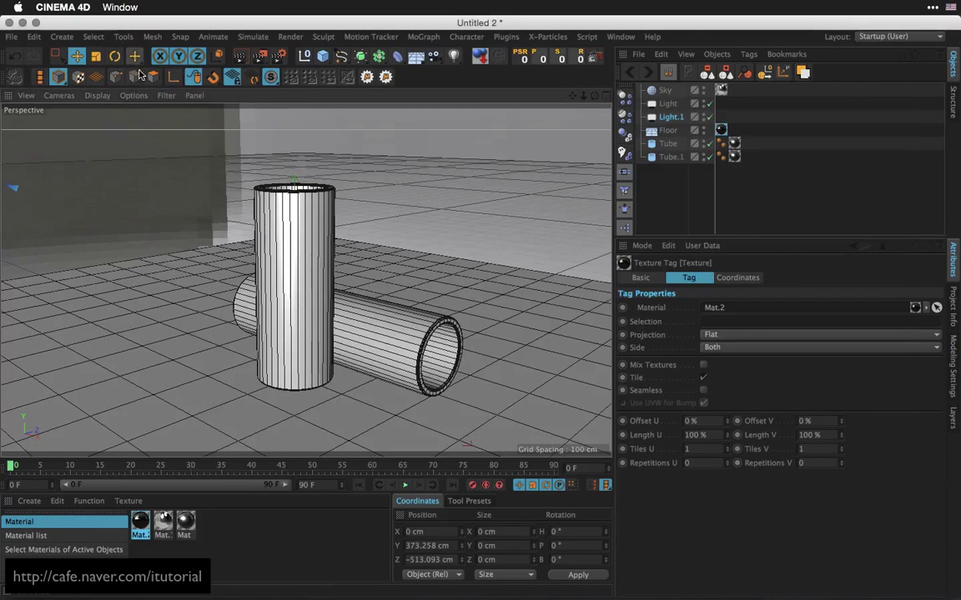
click(119, 43)
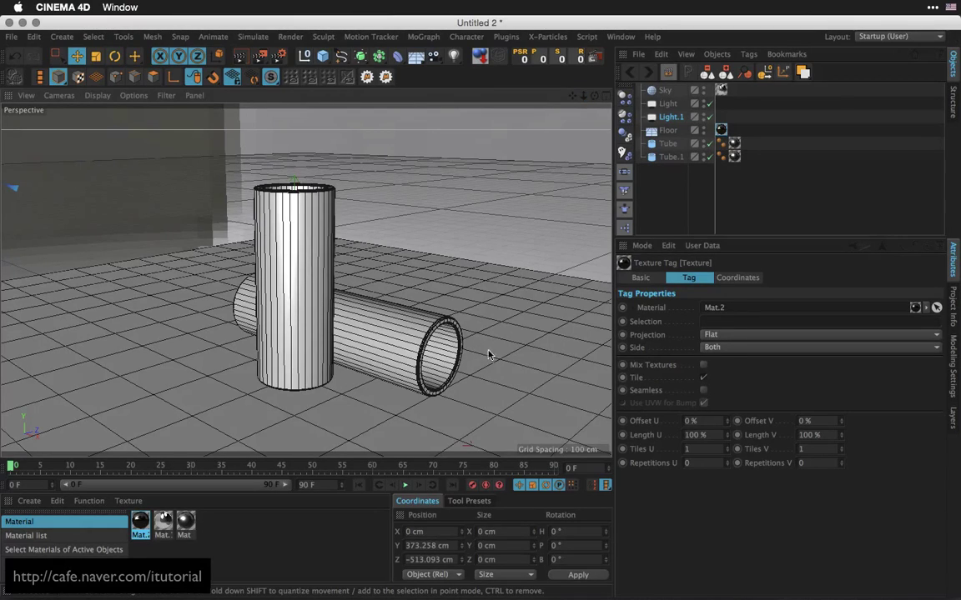
Add an omni light to the scene, delete the surplus duplicate and select the remaining new light.
drag(583, 95, 543, 157)
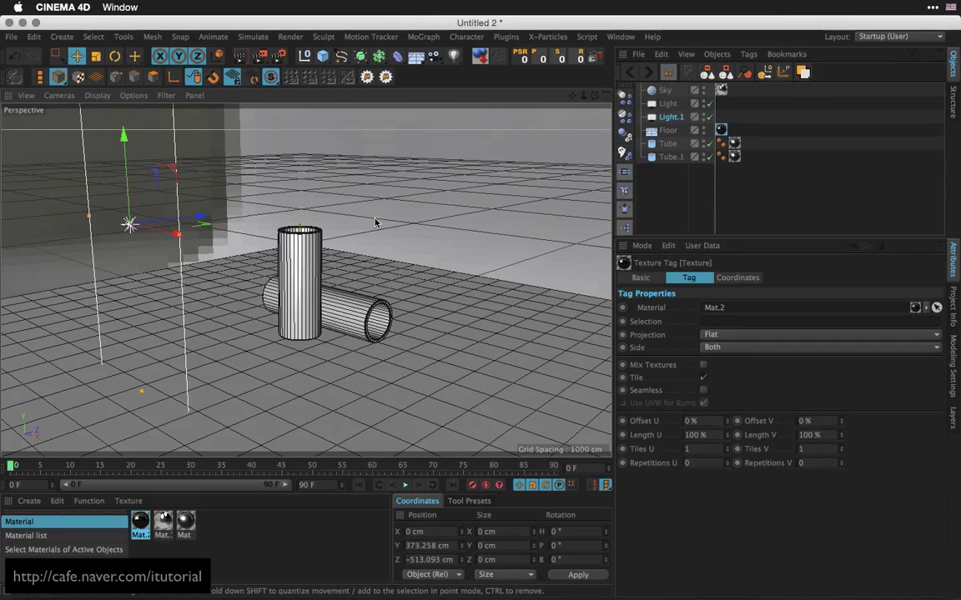
click(454, 57)
click(454, 57)
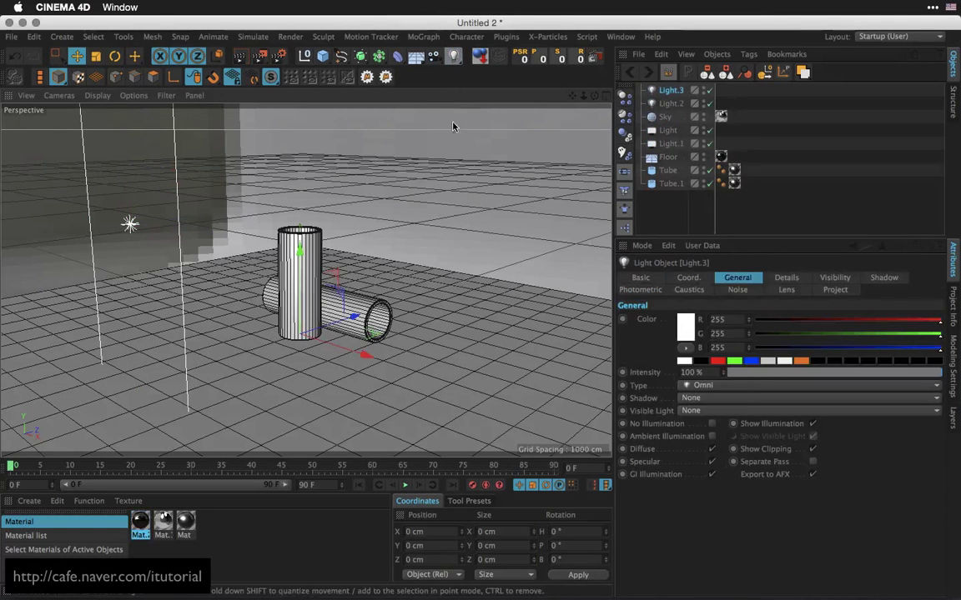
key(Delete)
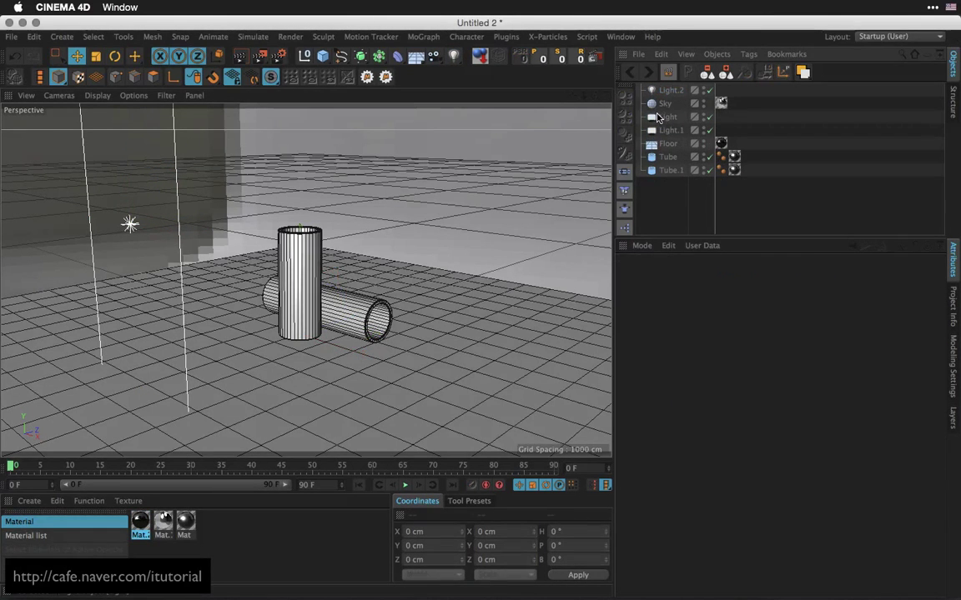
click(670, 90)
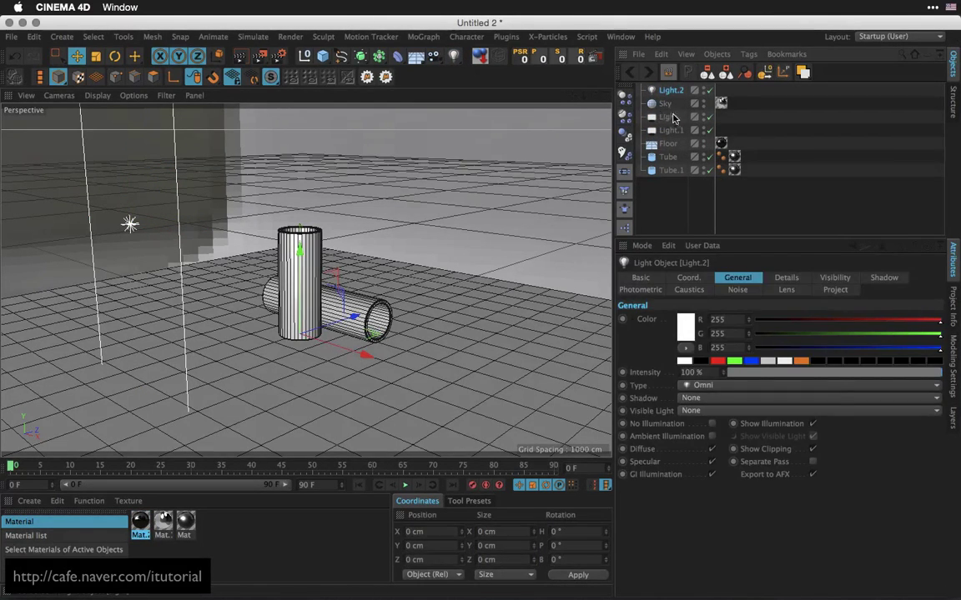
Enable Ambient Illumination on the new omni light Light.2 and set its Intensity to 40 %, checking it with a viewport render.
click(711, 437)
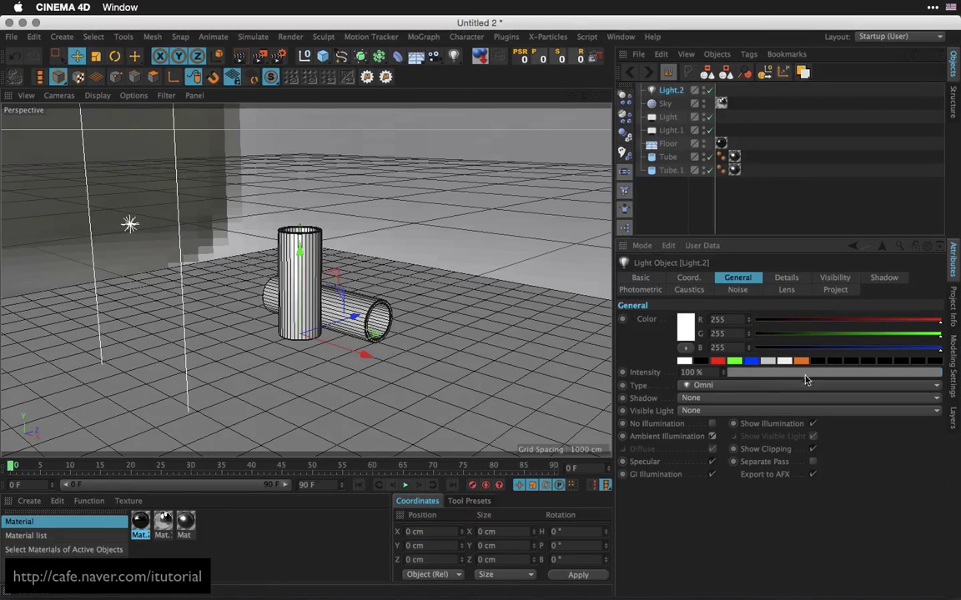
drag(823, 375, 793, 378)
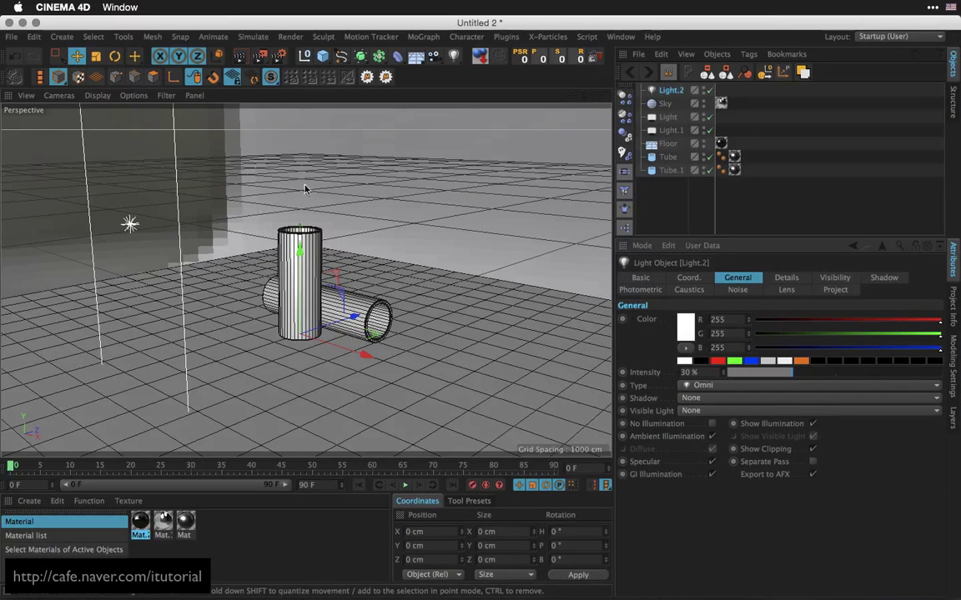
drag(584, 96, 556, 97)
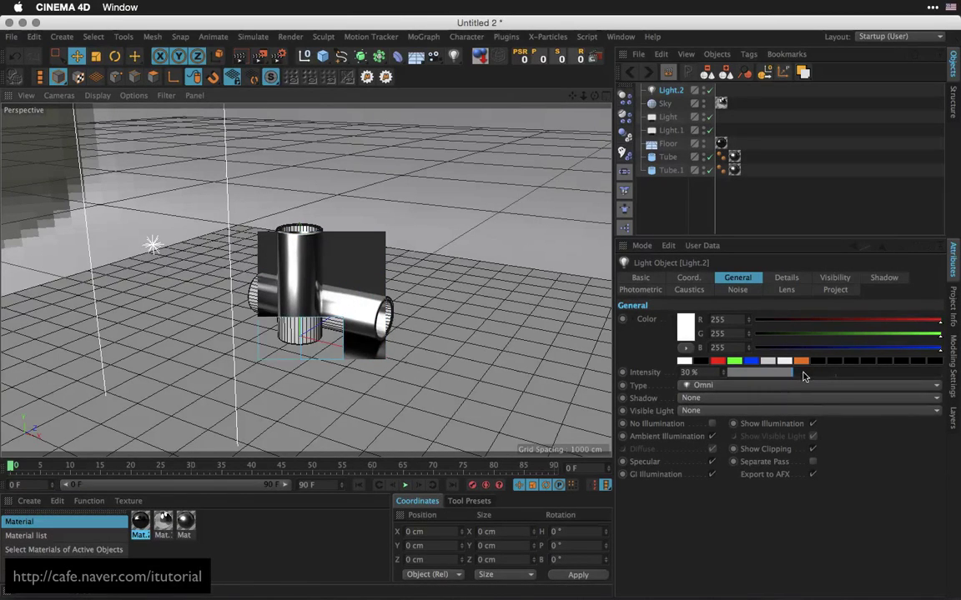
drag(796, 376, 807, 373)
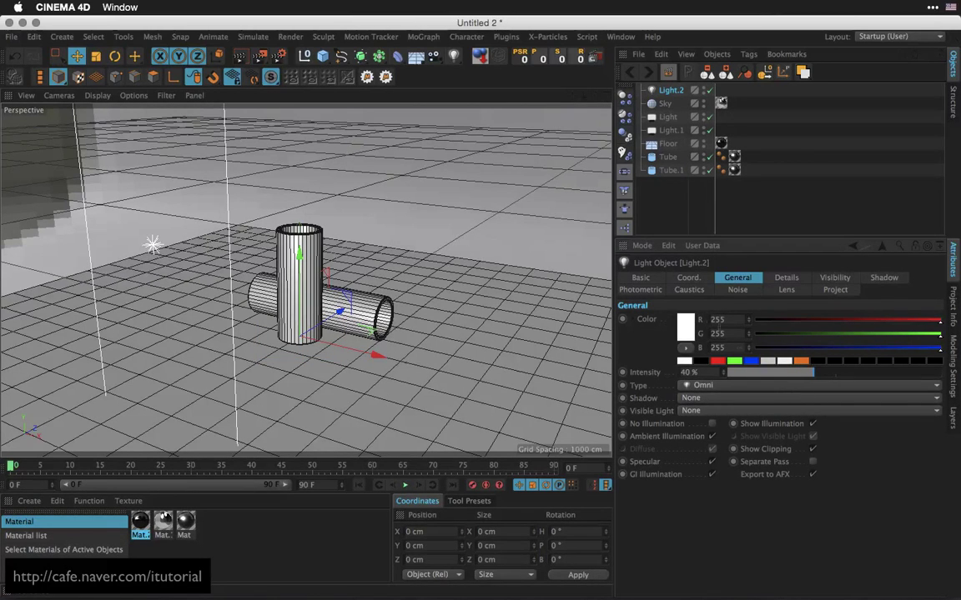
Tint Light.2 pale blue with RGB 225, 231, 255 and render the viewport to preview the tubes.
click(685, 327)
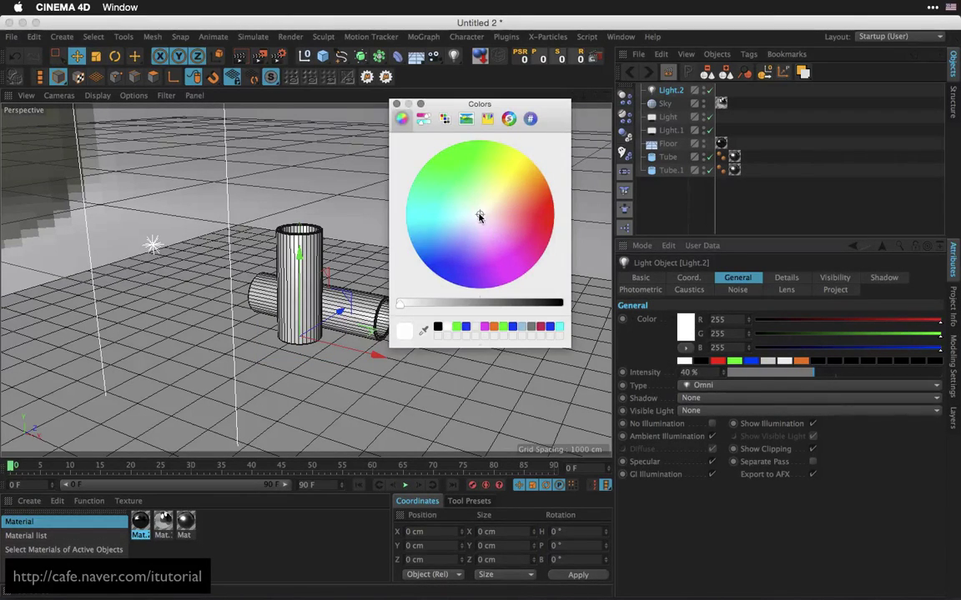
drag(479, 216, 472, 219)
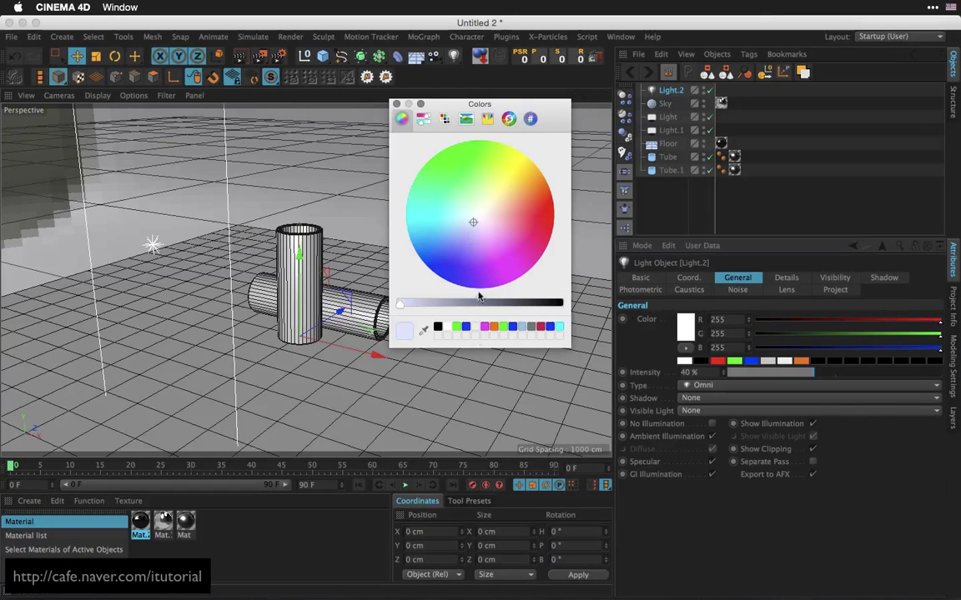
click(397, 103)
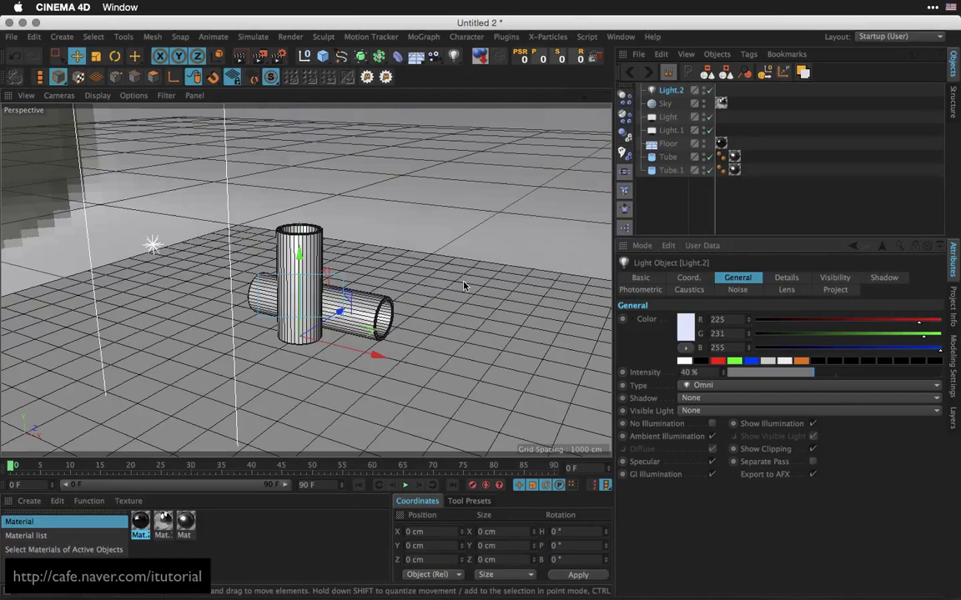
key(alt+r)
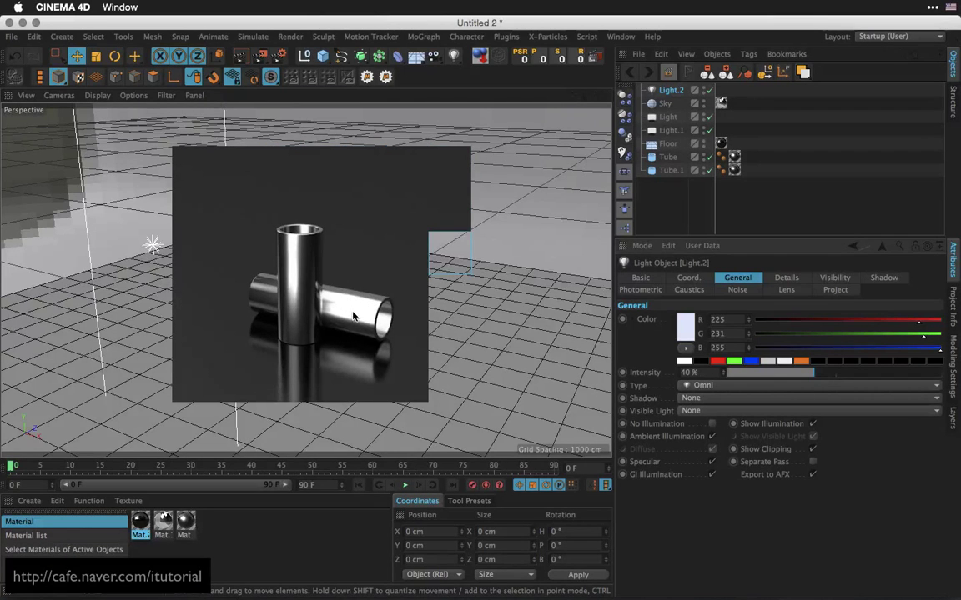
Switch to Firefox to compare the render with the reference photos of metal tubes, and return to Cinema 4D.
key(super+Tab)
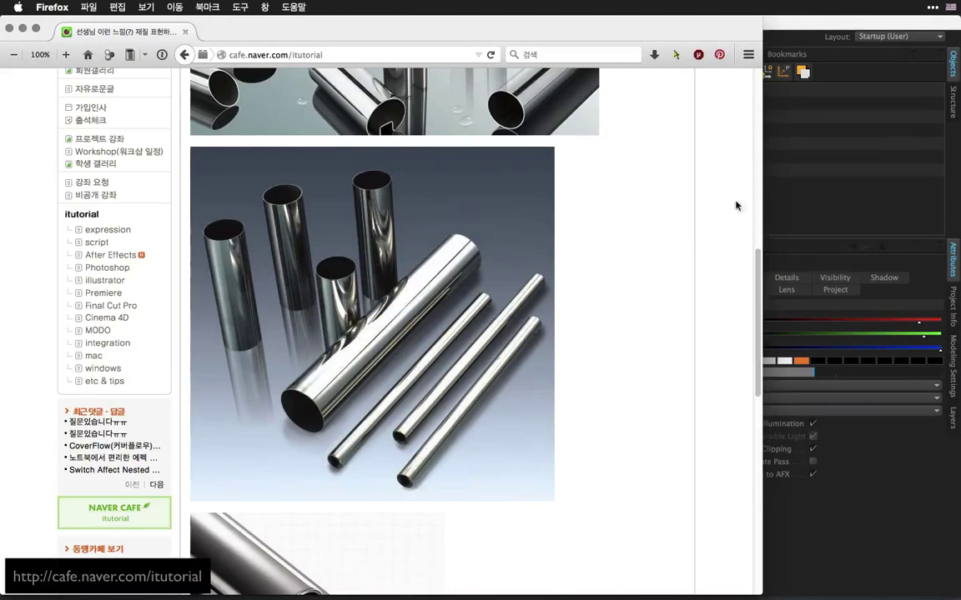
scroll(734, 250, down, 5)
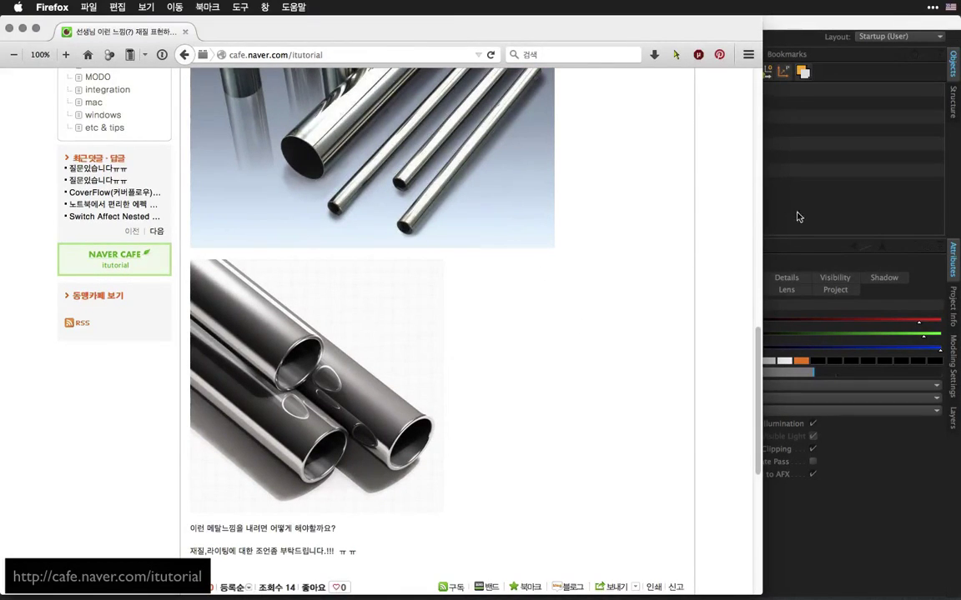
click(766, 227)
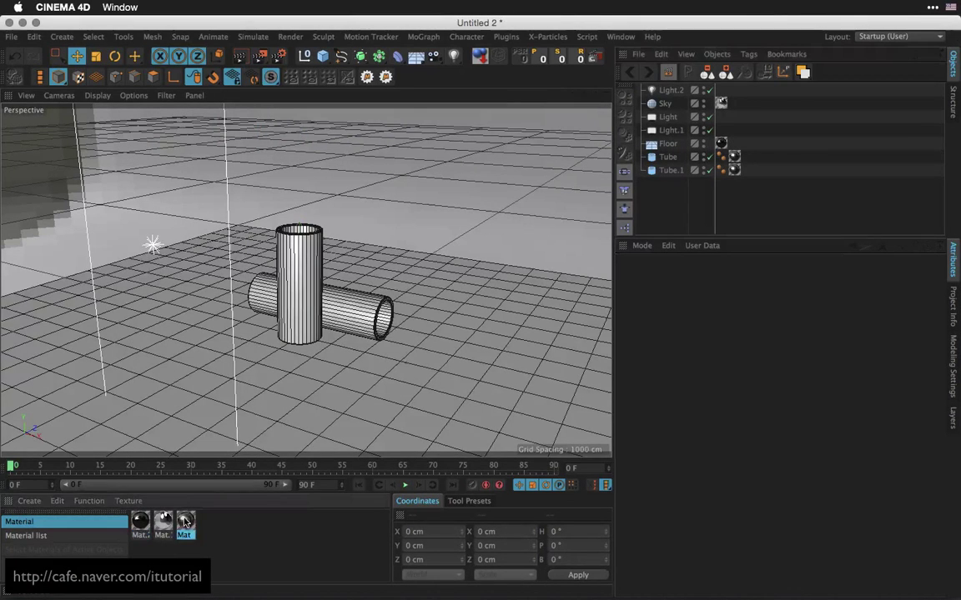
Set the GGX layer of the tube material Mat to 32 % Roughness and 20 % Specular Strength, and preview the tubes.
double_click(184, 524)
drag(488, 91, 680, 120)
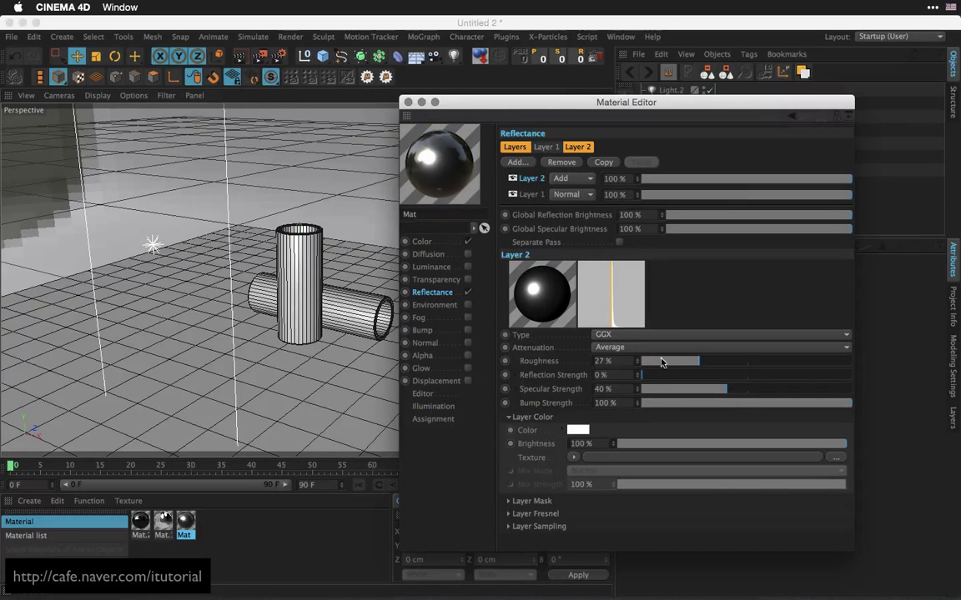
drag(725, 391, 698, 397)
click(706, 361)
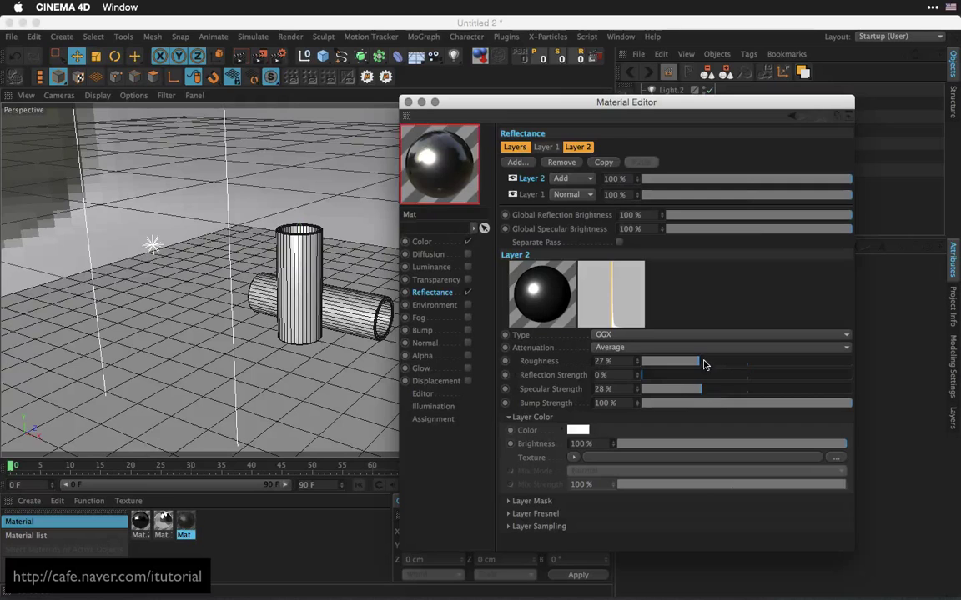
click(697, 390)
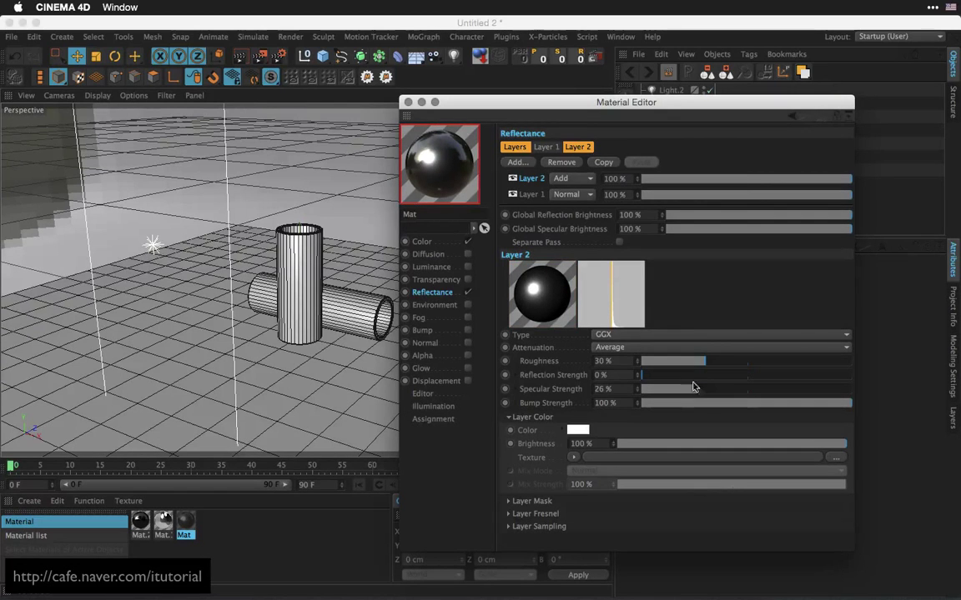
drag(540, 102, 614, 99)
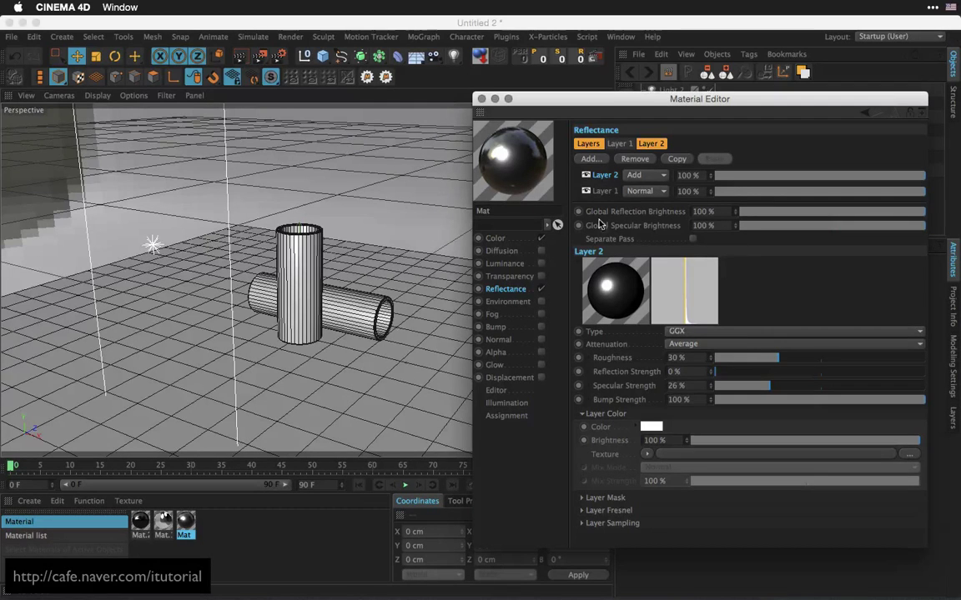
drag(778, 359, 782, 360)
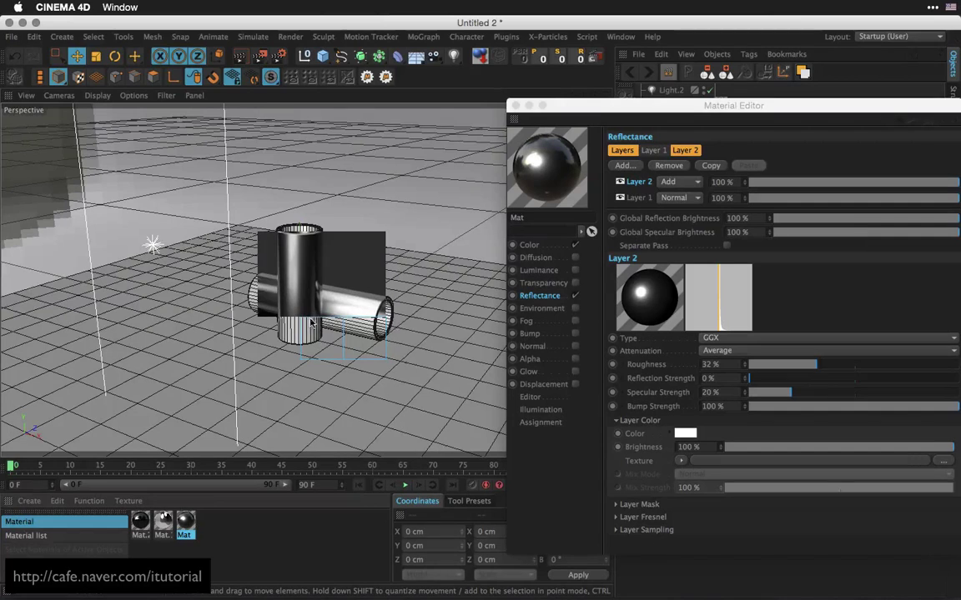
drag(565, 106, 553, 96)
Lower the Color channel Brightness of the tube material Mat to 0 % and render the viewport.
click(518, 235)
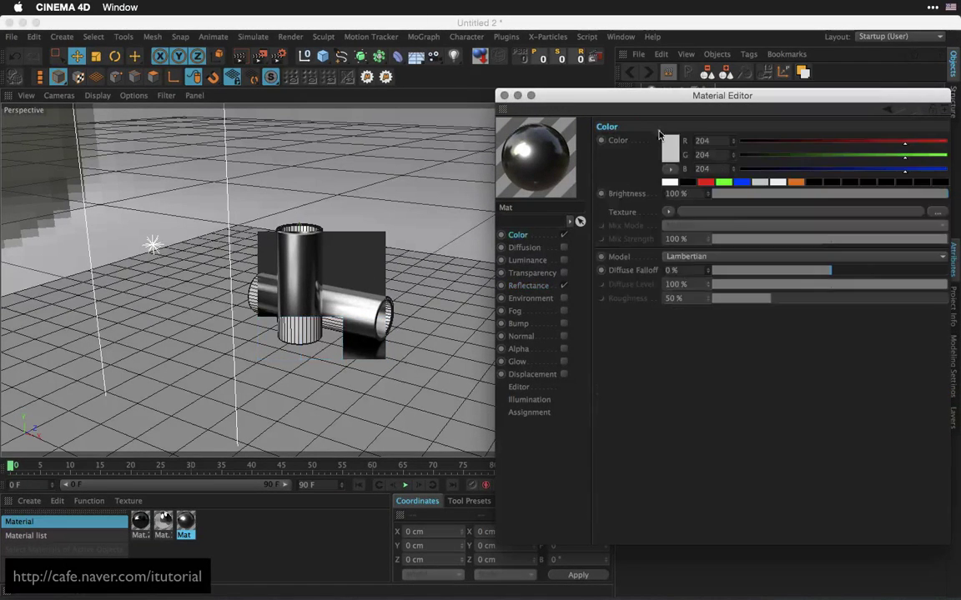
drag(645, 95, 596, 104)
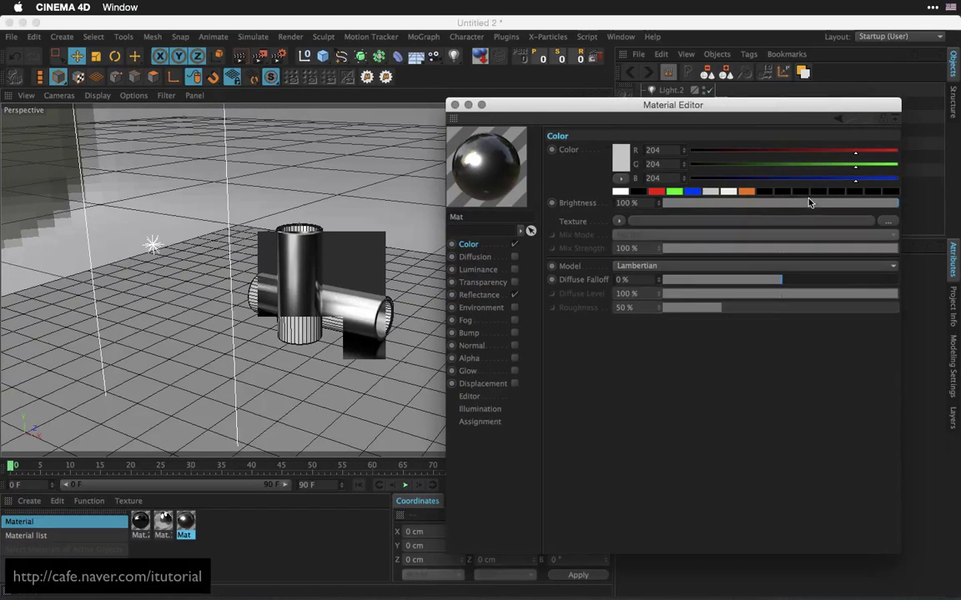
drag(859, 206, 431, 219)
drag(559, 105, 634, 113)
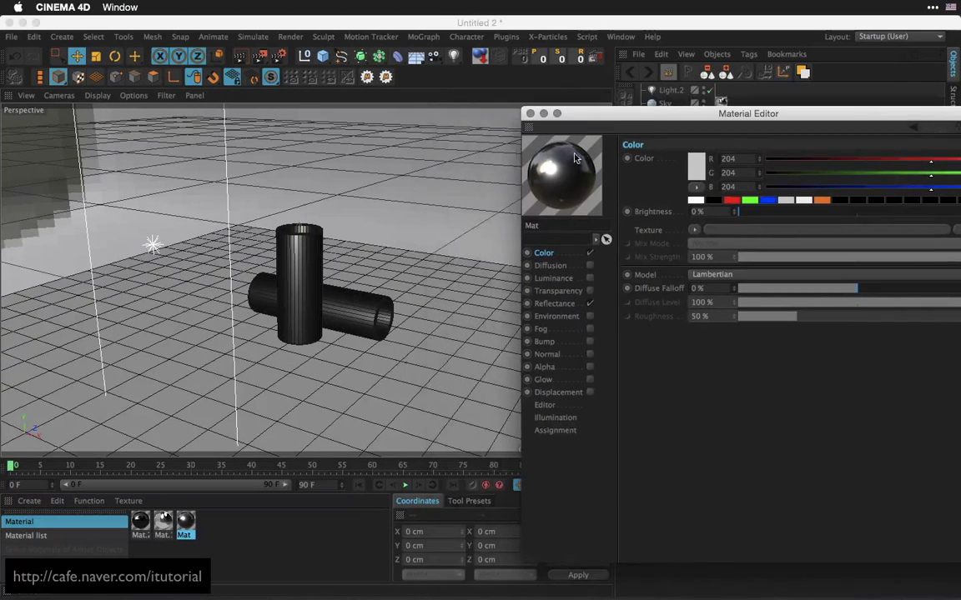
click(242, 60)
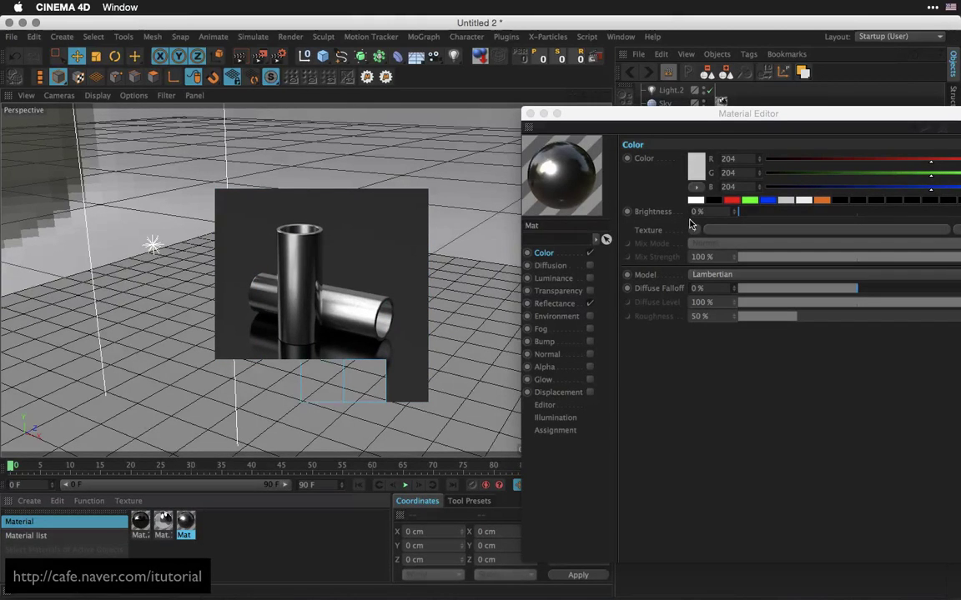
Raise the Exposure of the studio021.hdr image in Mat.1's Luminance channel to 2.28 and render the viewport.
drag(708, 114, 647, 120)
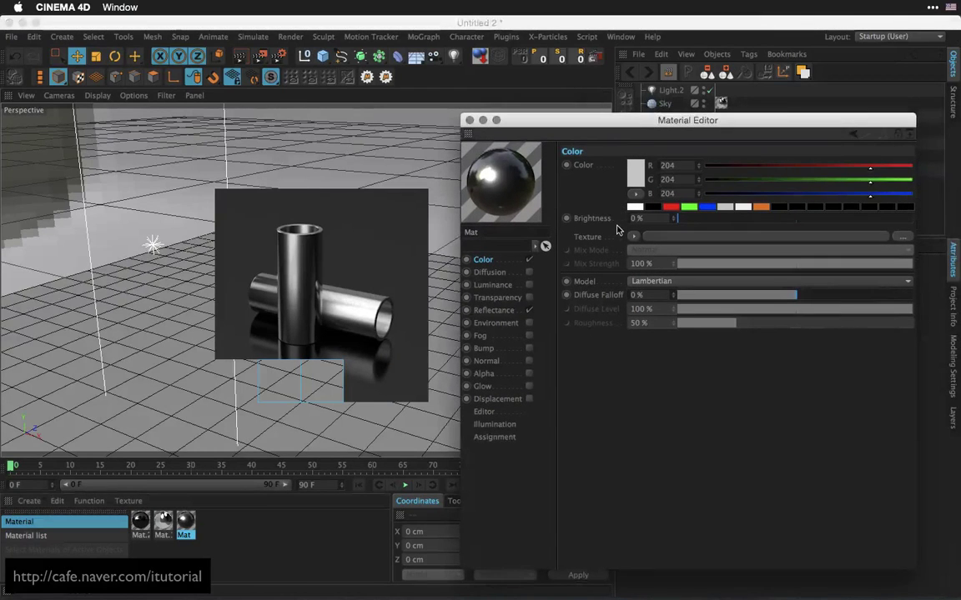
click(163, 522)
drag(577, 127, 562, 103)
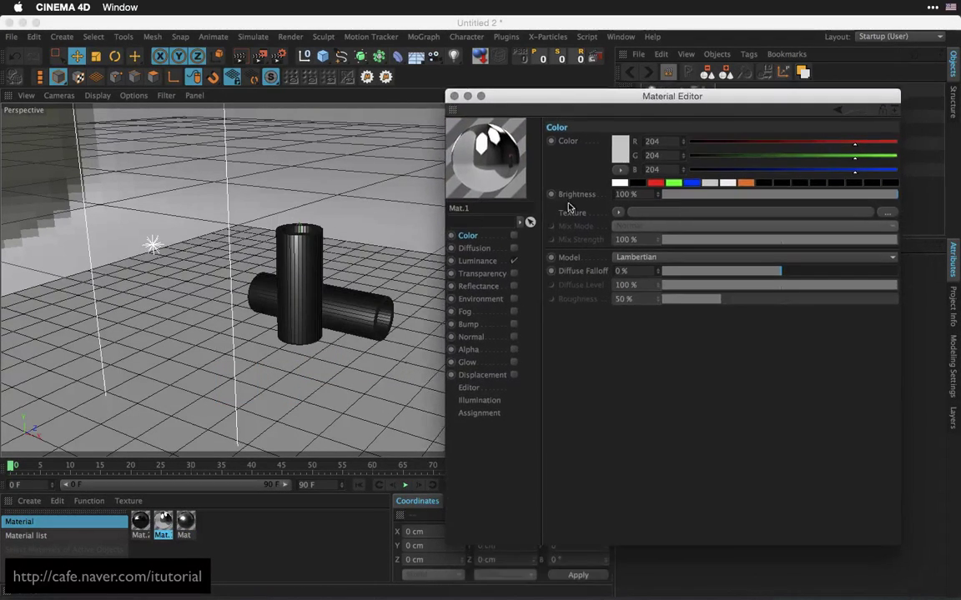
click(477, 261)
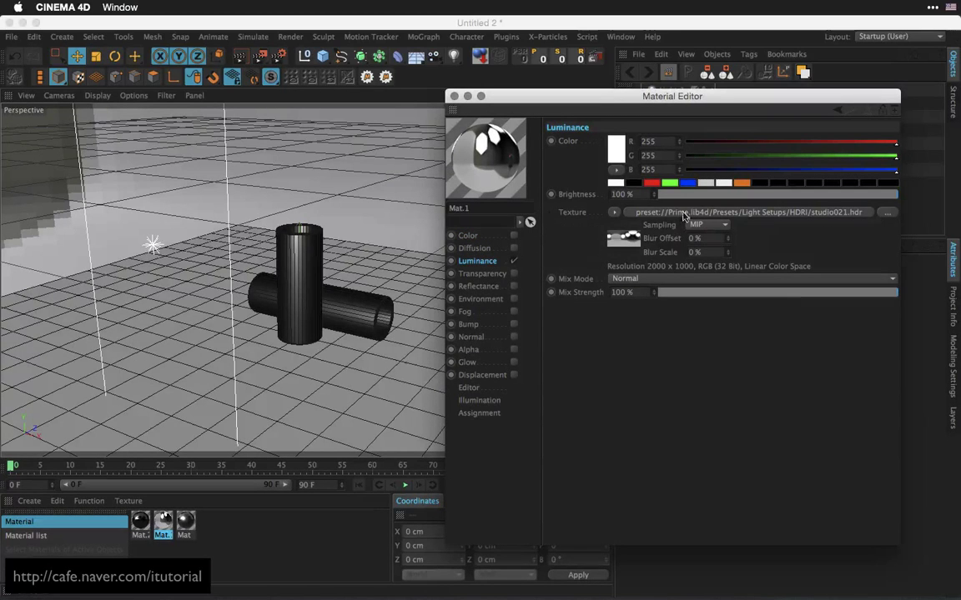
click(624, 239)
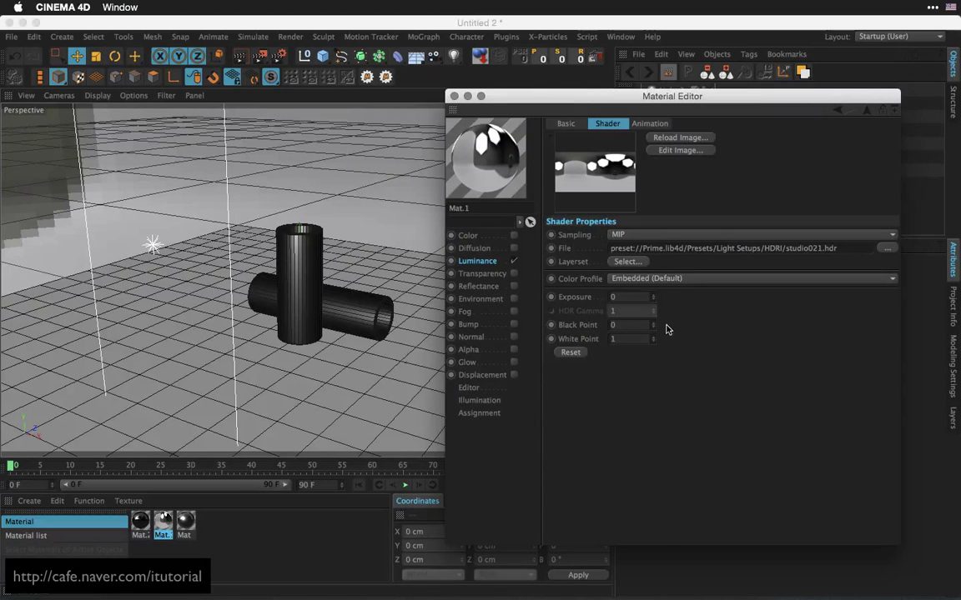
drag(654, 299, 400, 106)
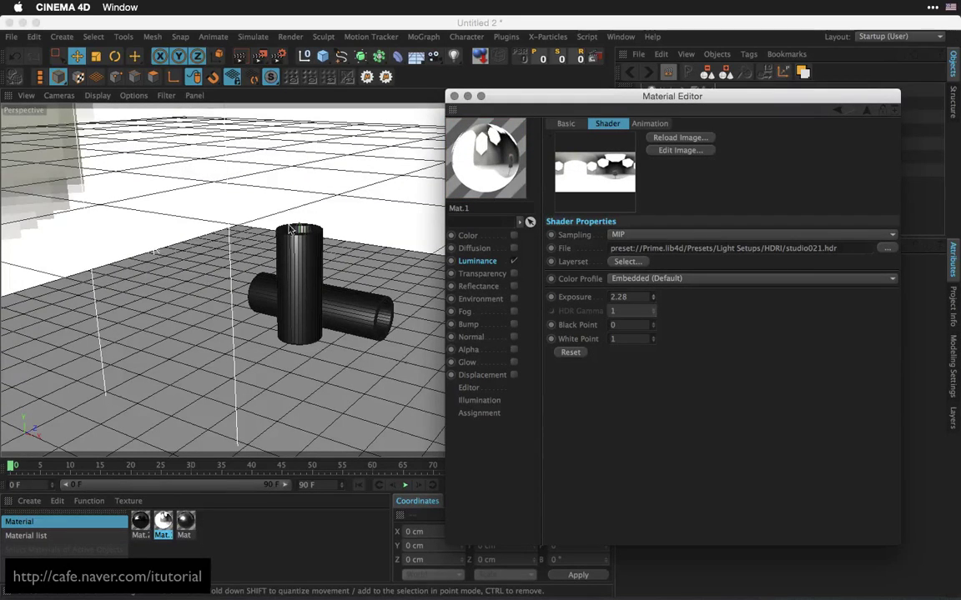
click(238, 59)
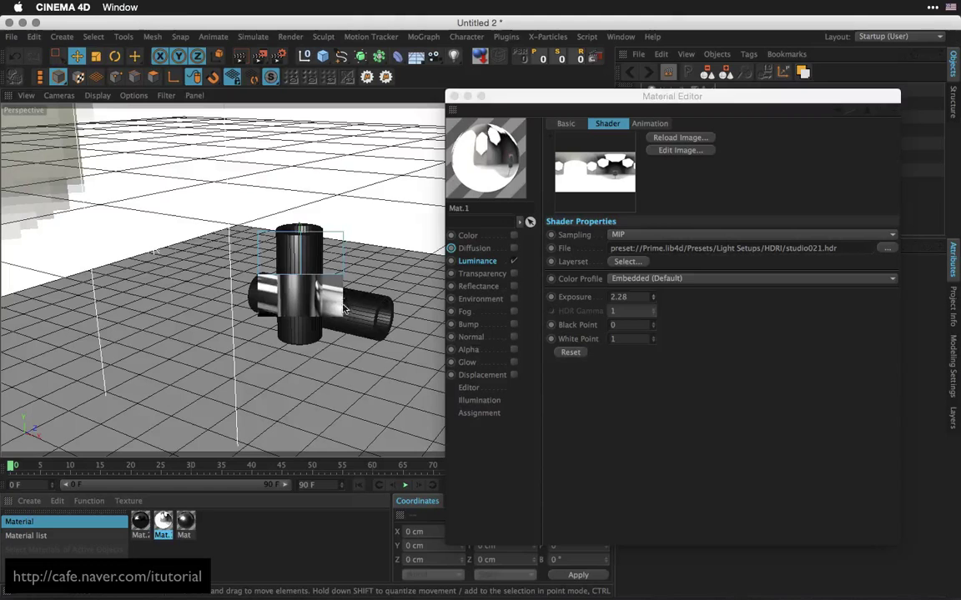
Set the HDRI image's Exposure to -1.76 and Black Point to 0.39, and render the viewport again.
drag(636, 297, 596, 311)
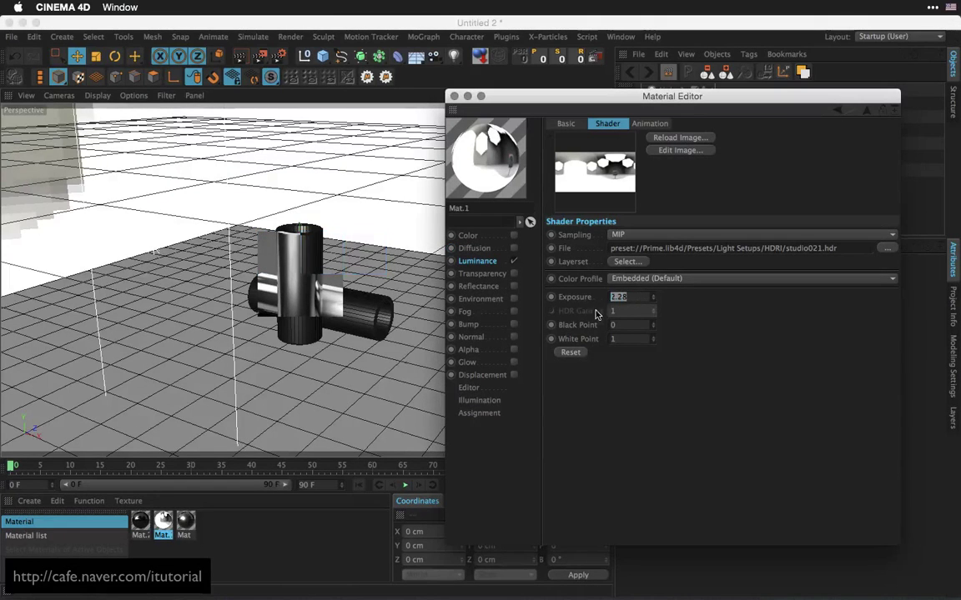
mouse_move(654, 297)
mouse_down()
mouse_move(654, 332)
mouse_move(654, 310)
mouse_up()
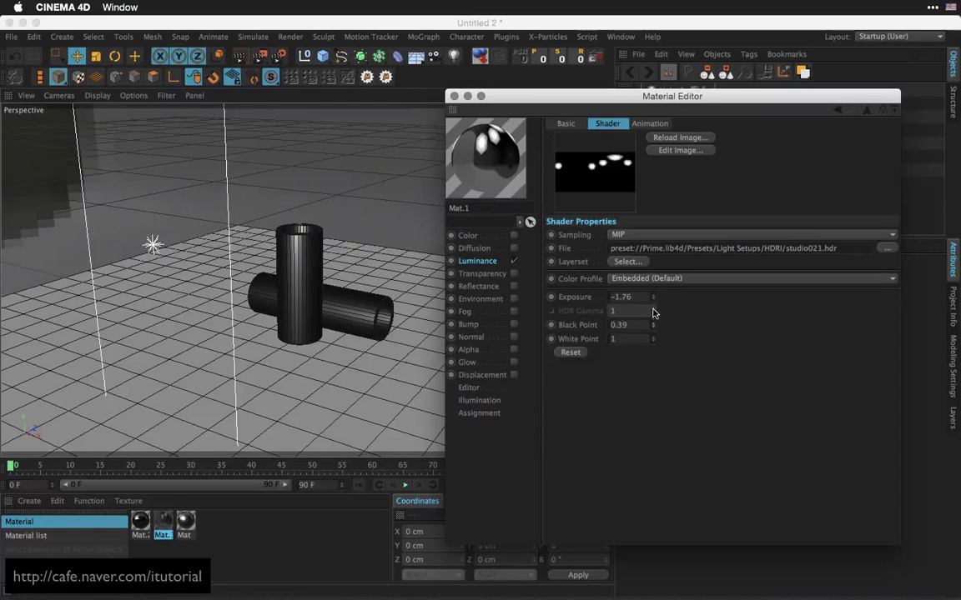
click(241, 57)
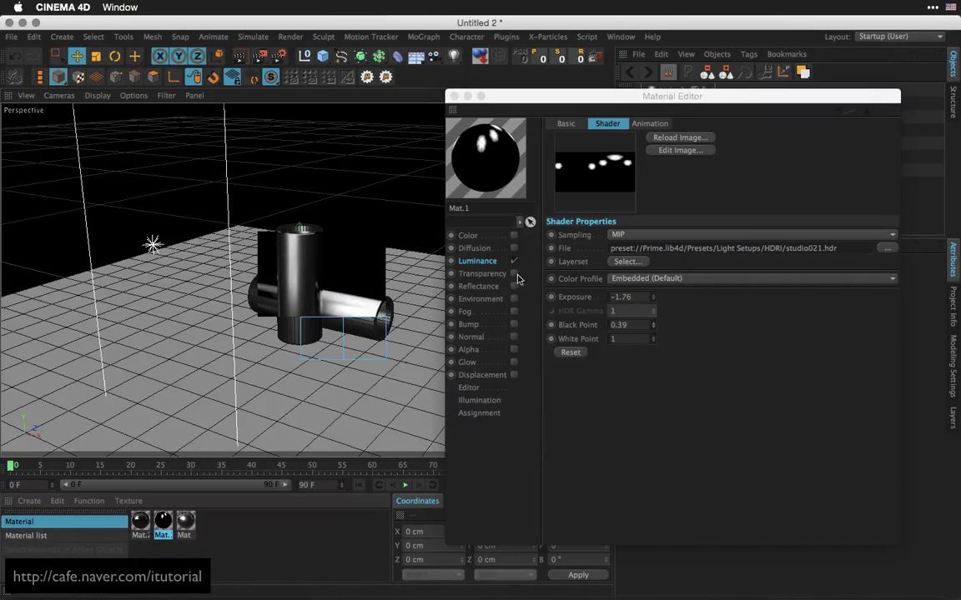
Restore the HDRI image's Exposure and Black Point to 0 and close the Material Editor.
drag(637, 297, 568, 306)
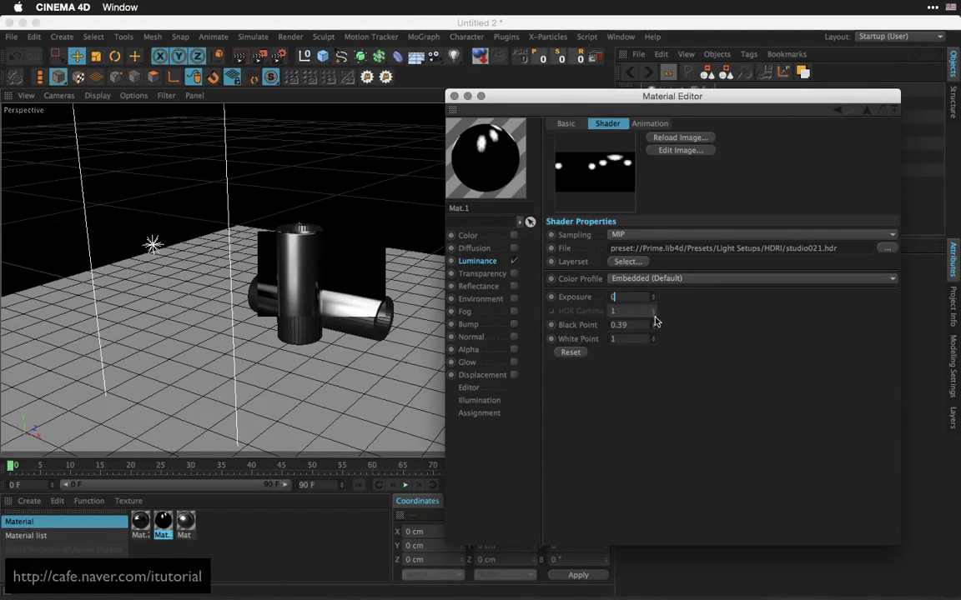
text(0)
key(Return)
drag(641, 325, 579, 330)
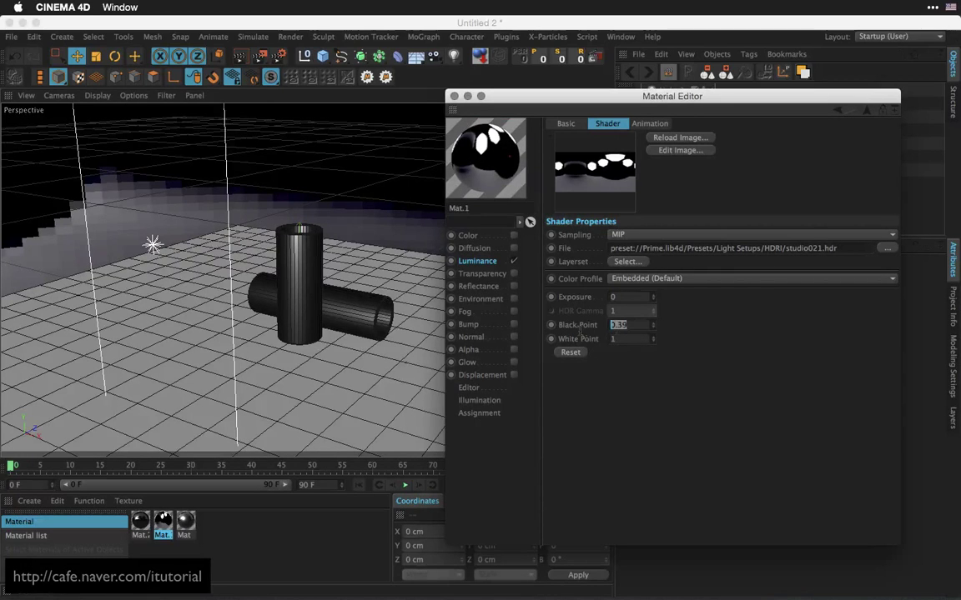
text(0)
key(Return)
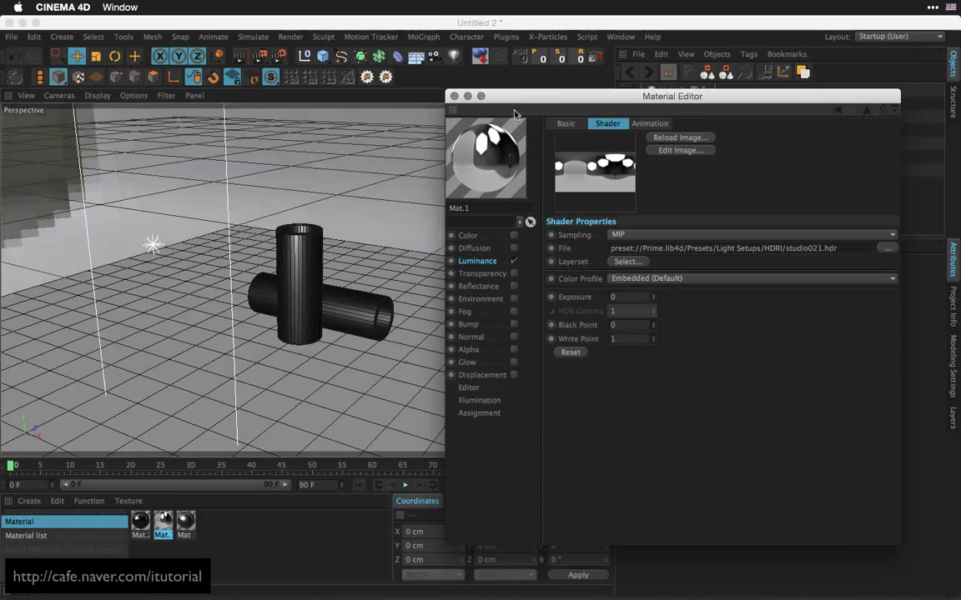
drag(523, 101, 537, 112)
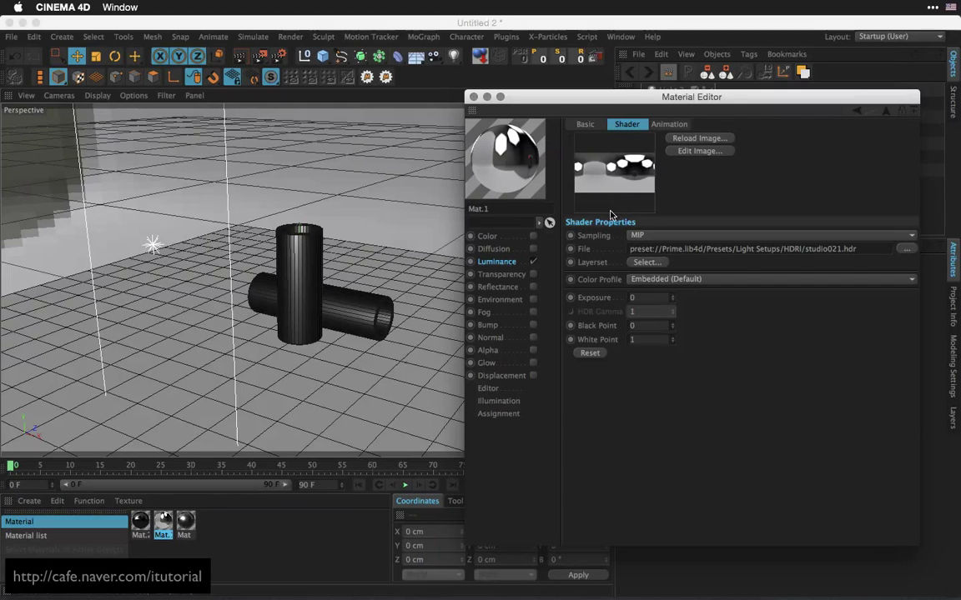
drag(572, 102, 588, 103)
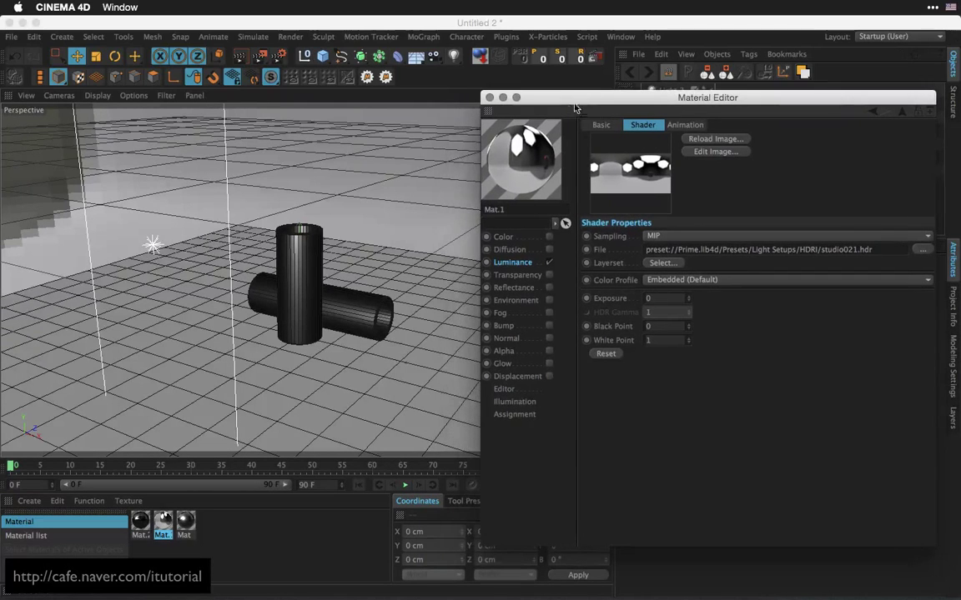
click(491, 98)
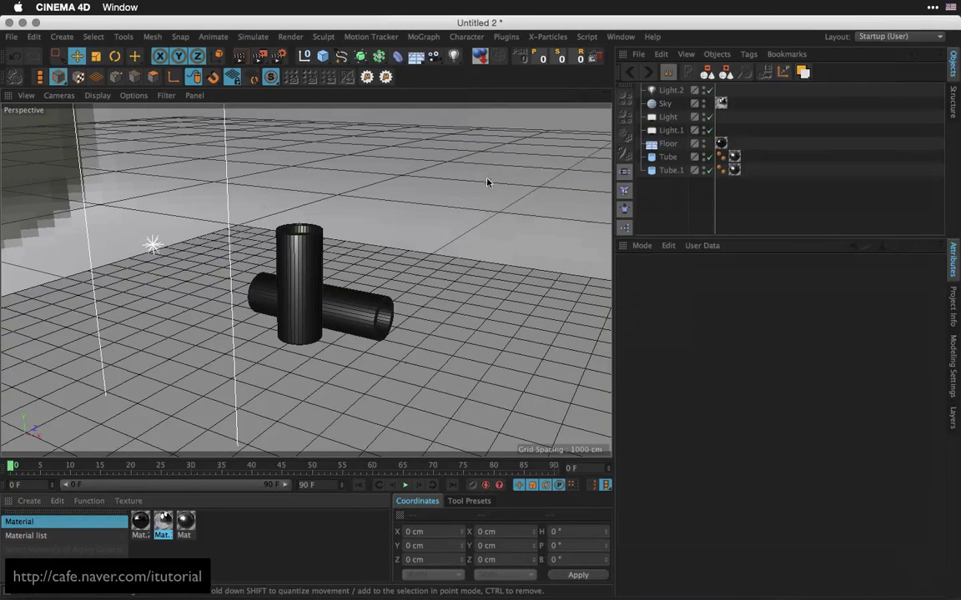
Render the scene to the Picture Viewer, examine the metal tubes and their floor reflections, and close the viewer.
key(shift+r)
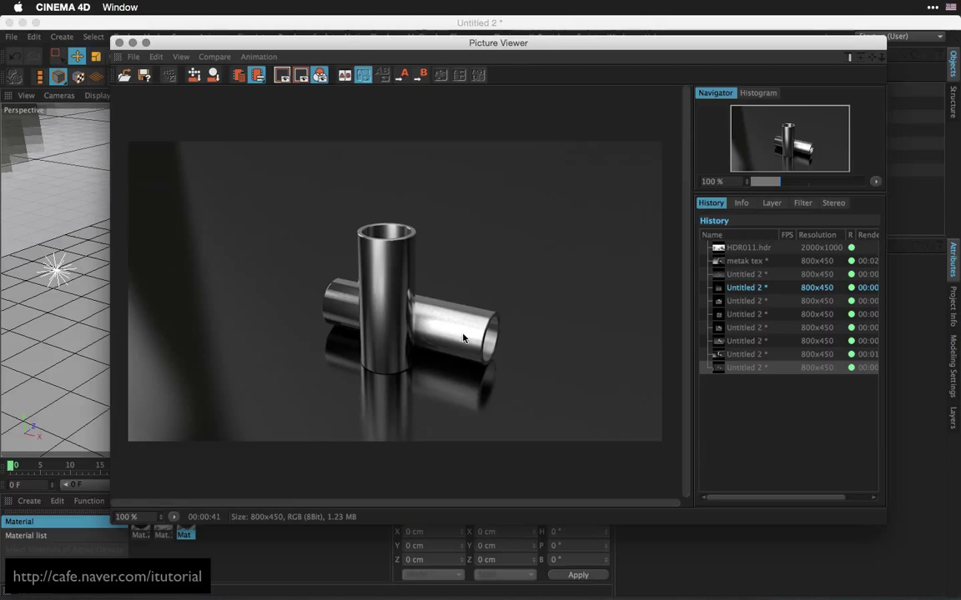
drag(380, 43, 400, 50)
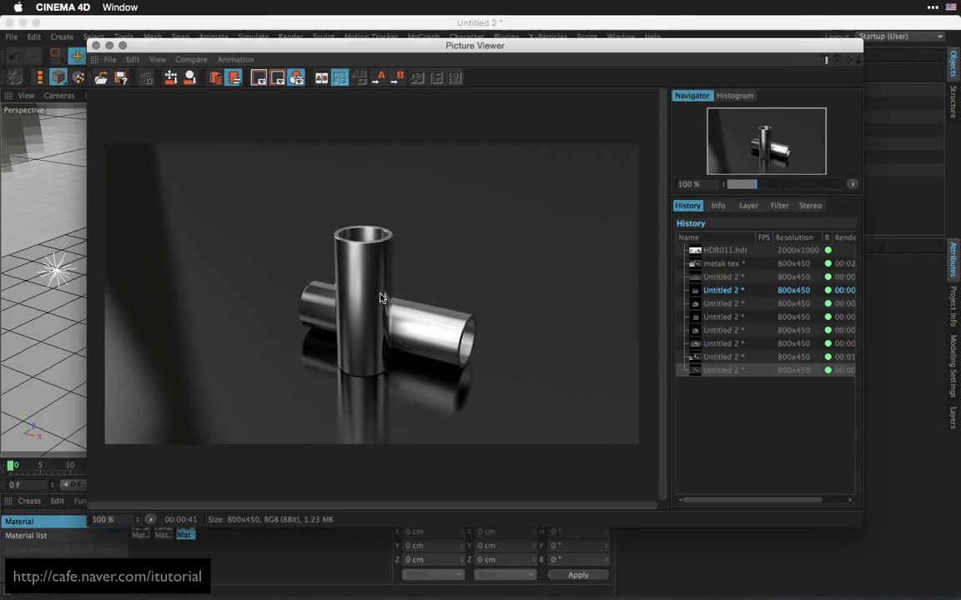
drag(373, 44, 365, 51)
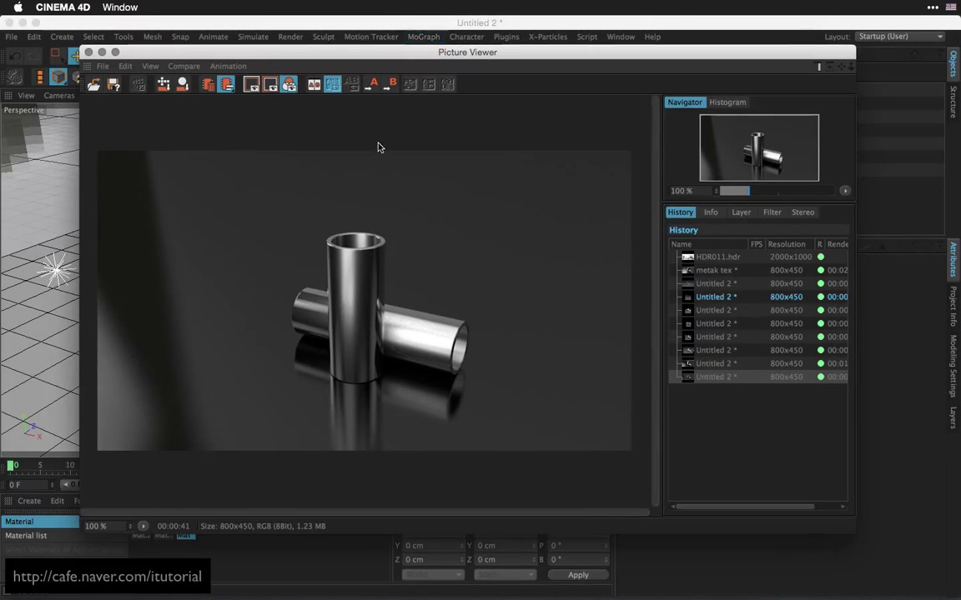
click(90, 53)
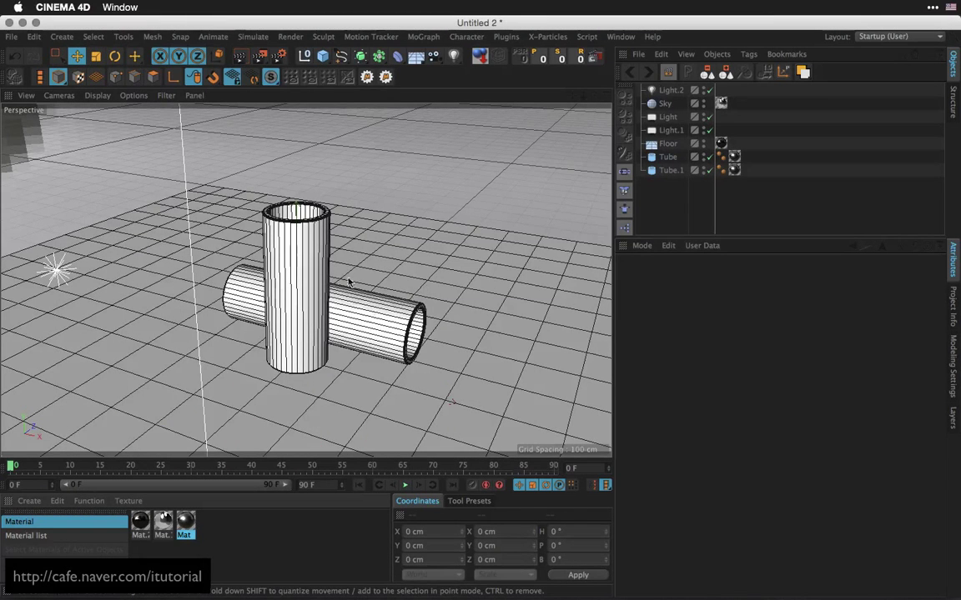